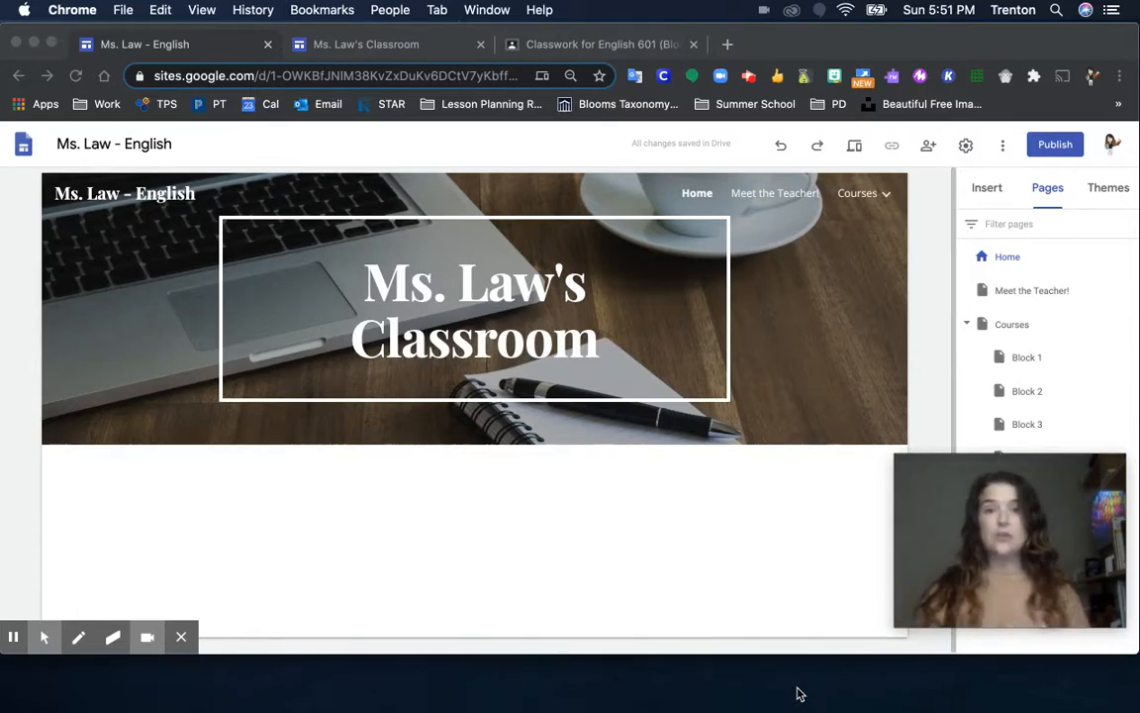
Step: Open the Courses page of the English site in the site editor
mouse_move(1092, 487)
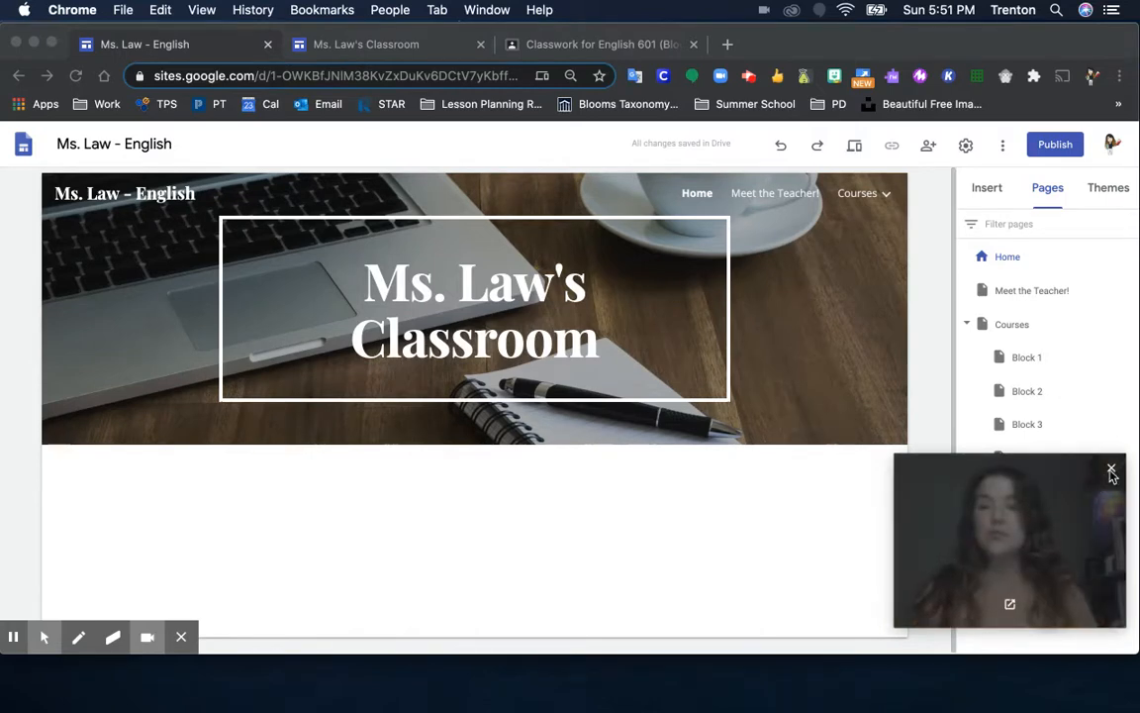
left_click(1112, 470)
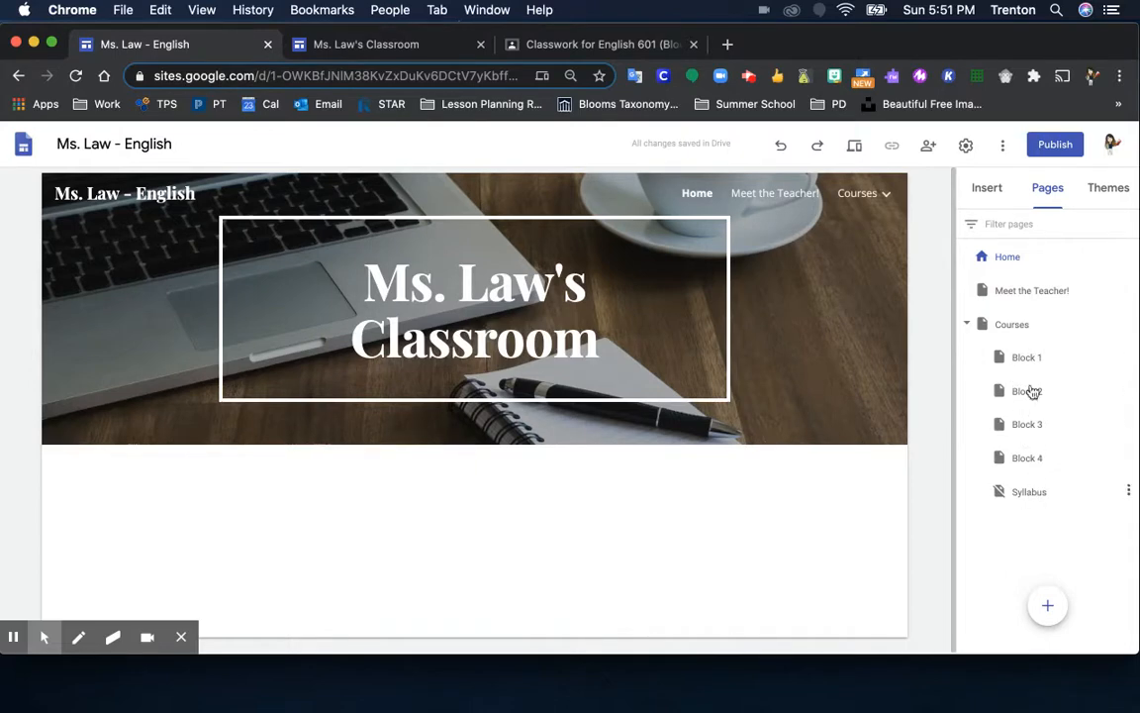
left_click(1015, 327)
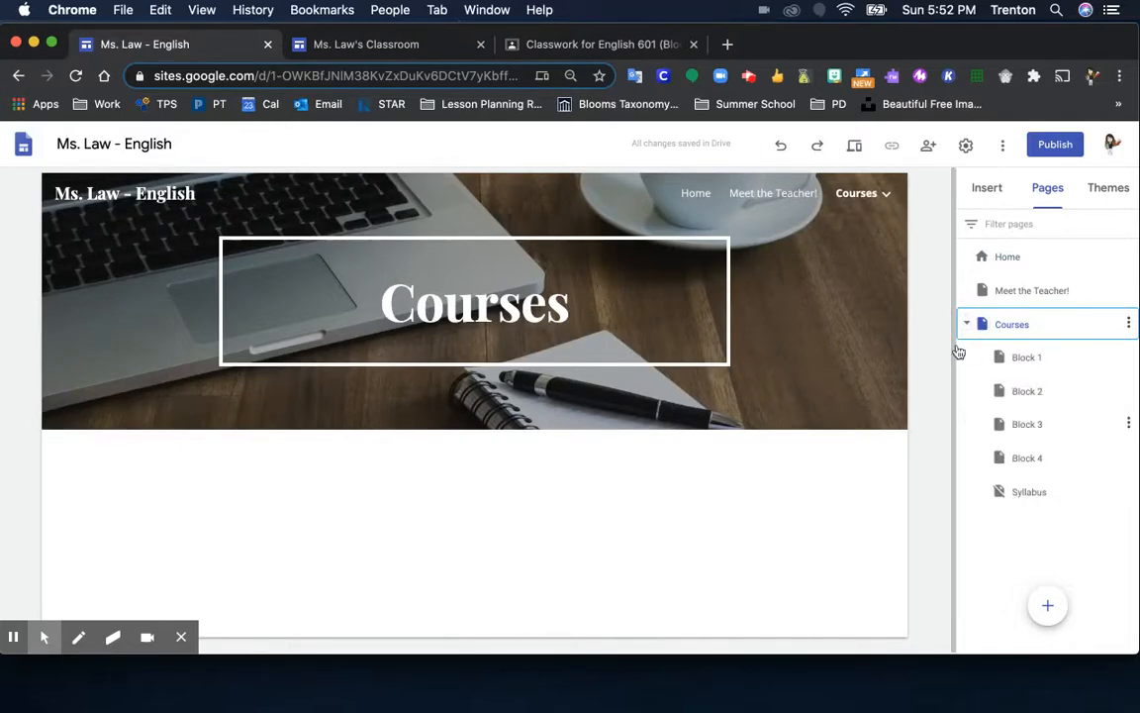
Step: Switch to the published classroom site and examine the home page's portals, navigation submenus, summer project and contact section
left_click(367, 48)
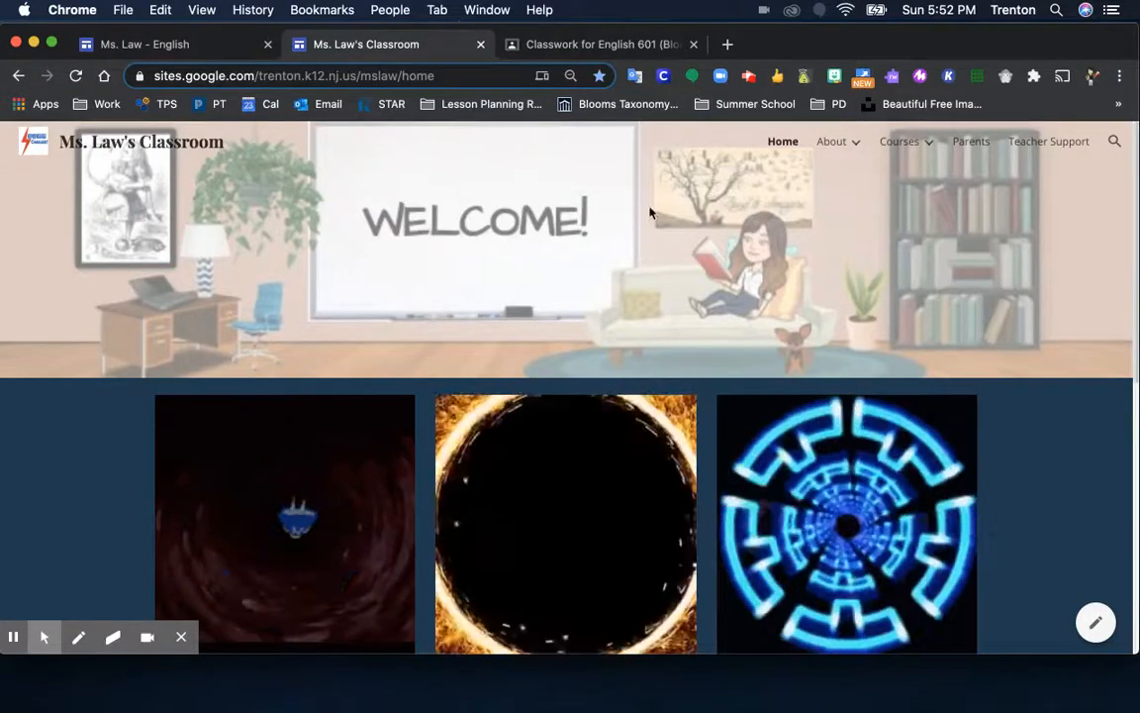
left_click(785, 145)
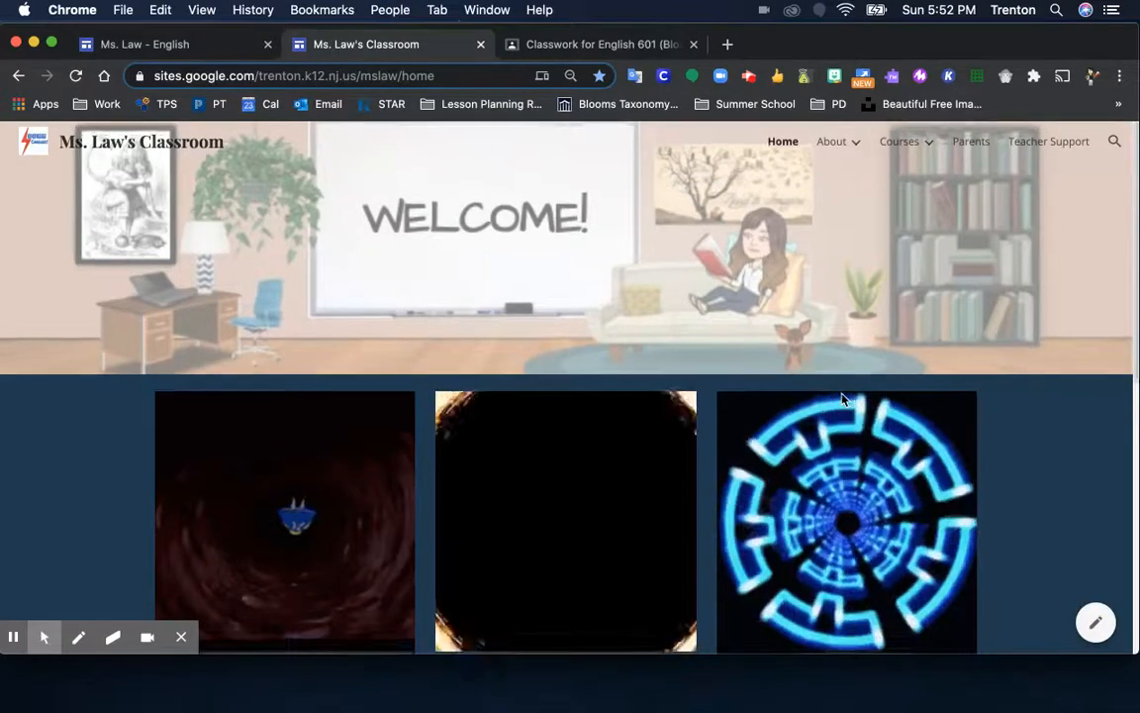
scroll(843, 399, "down", 4)
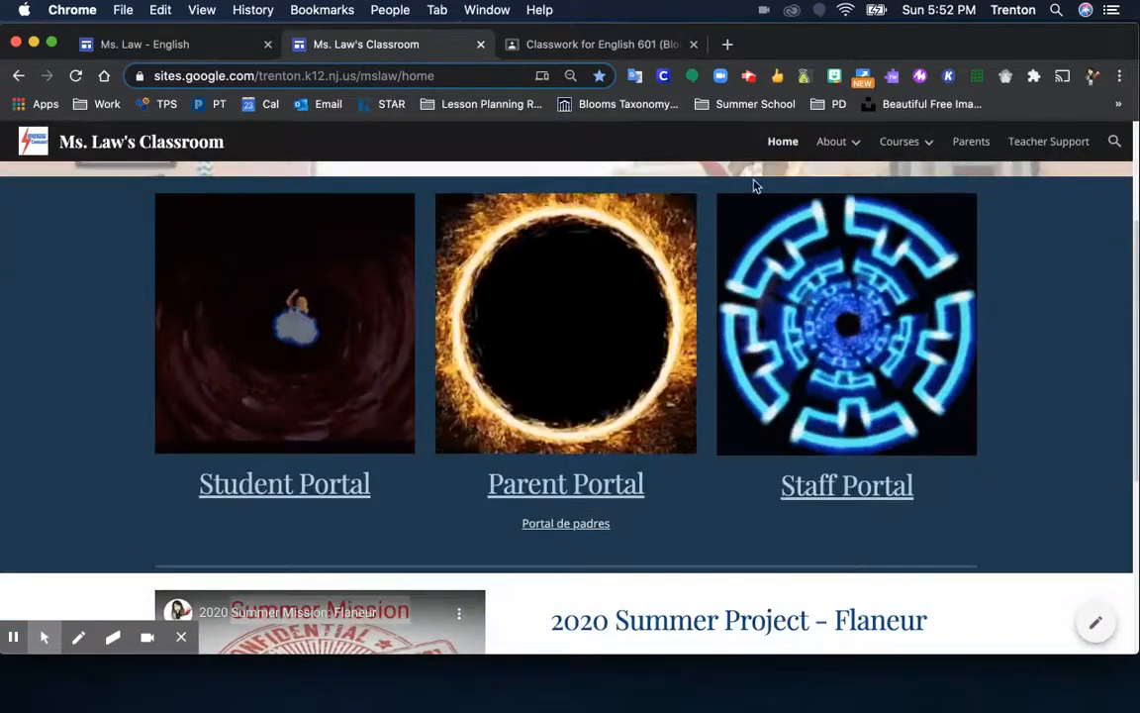
mouse_move(820, 148)
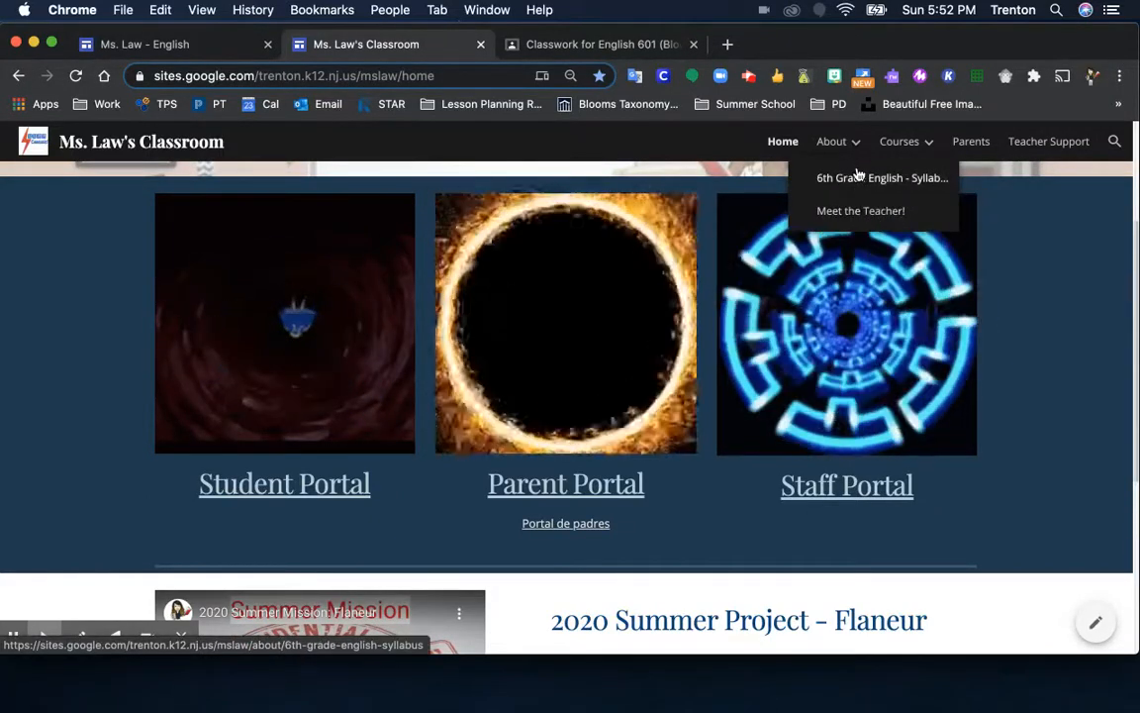
mouse_move(924, 150)
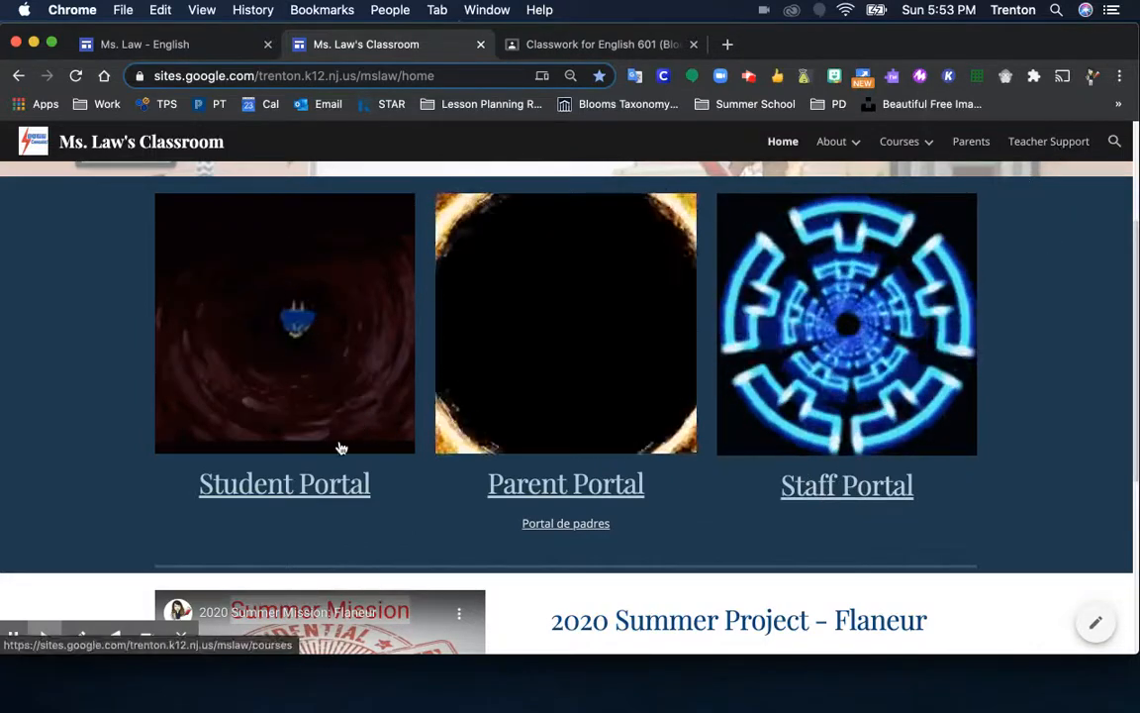
scroll(696, 474, "down", 3)
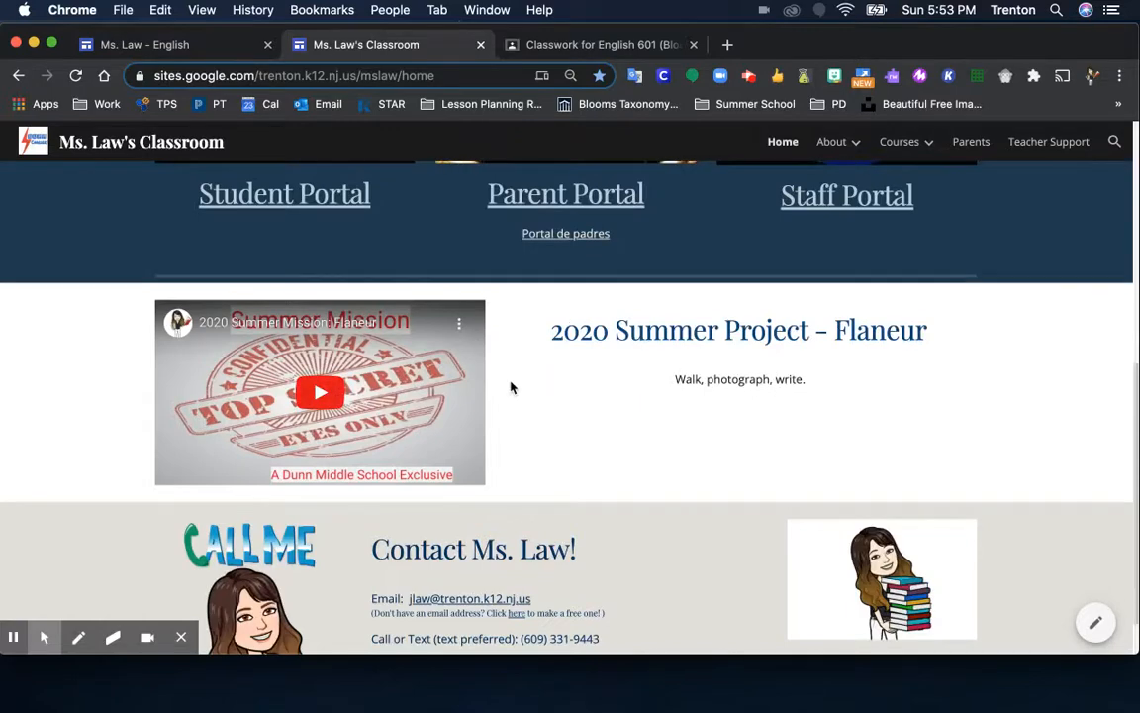
scroll(679, 409, "down", 1)
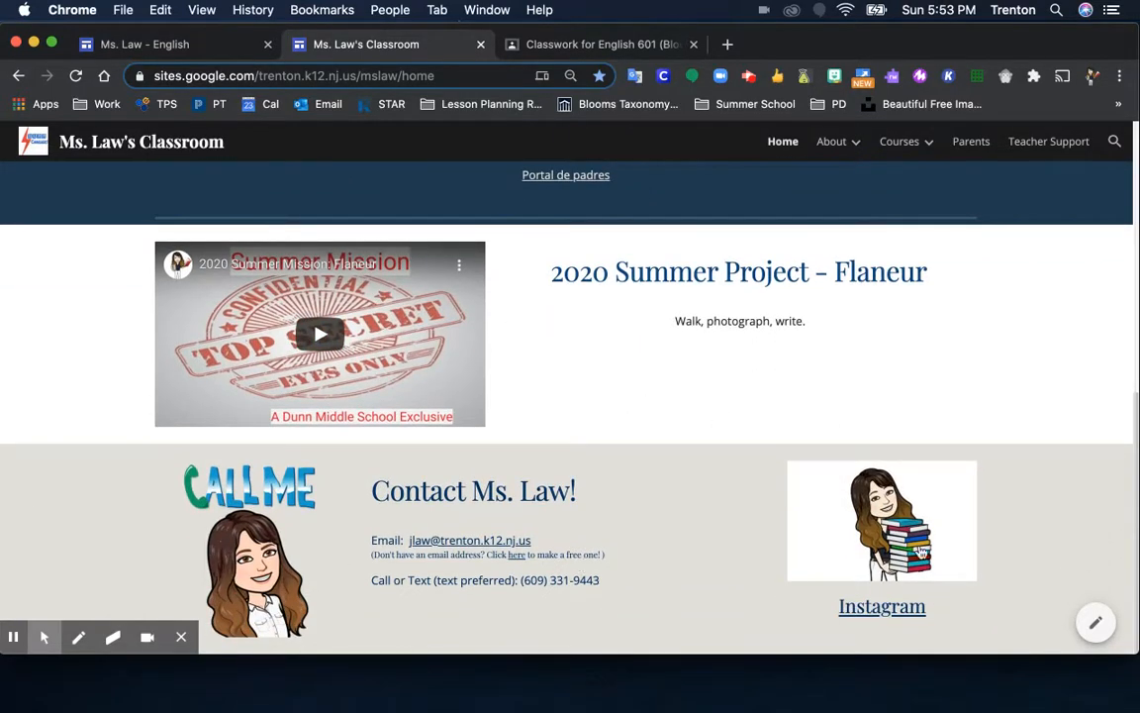
scroll(742, 480, "up", 10)
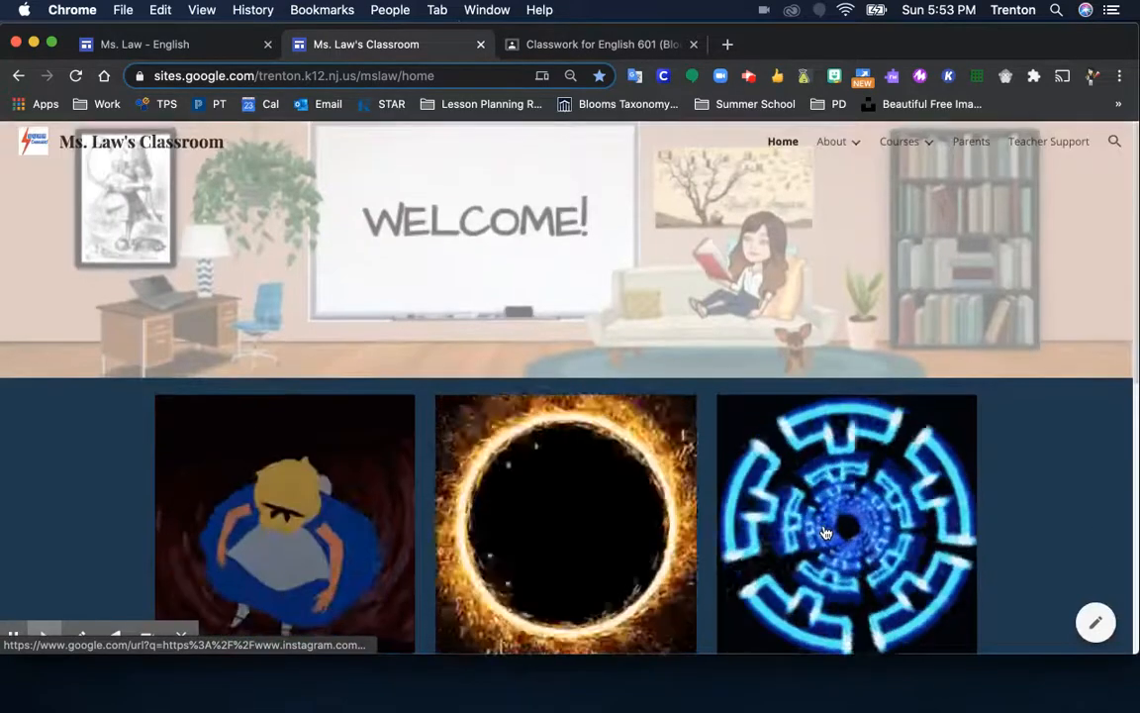
scroll(728, 353, "down", 3)
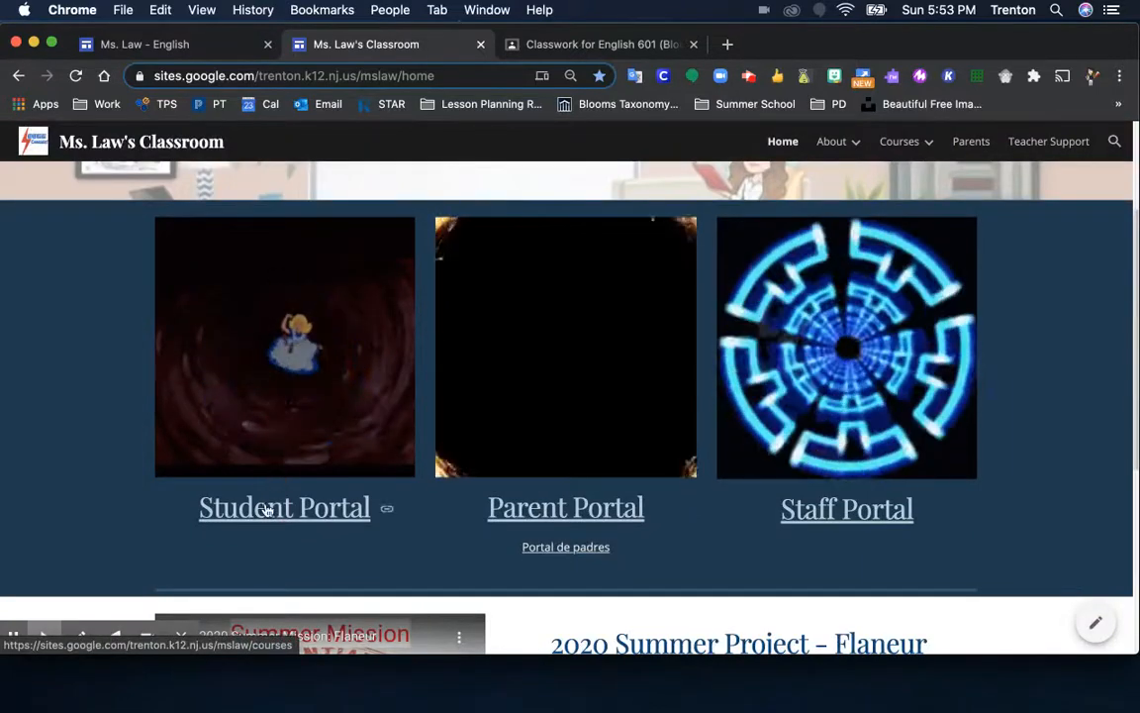
Step: Follow the Student Portal link and look over the block links on the Courses page, including WIN - Block 1
left_click(267, 509)
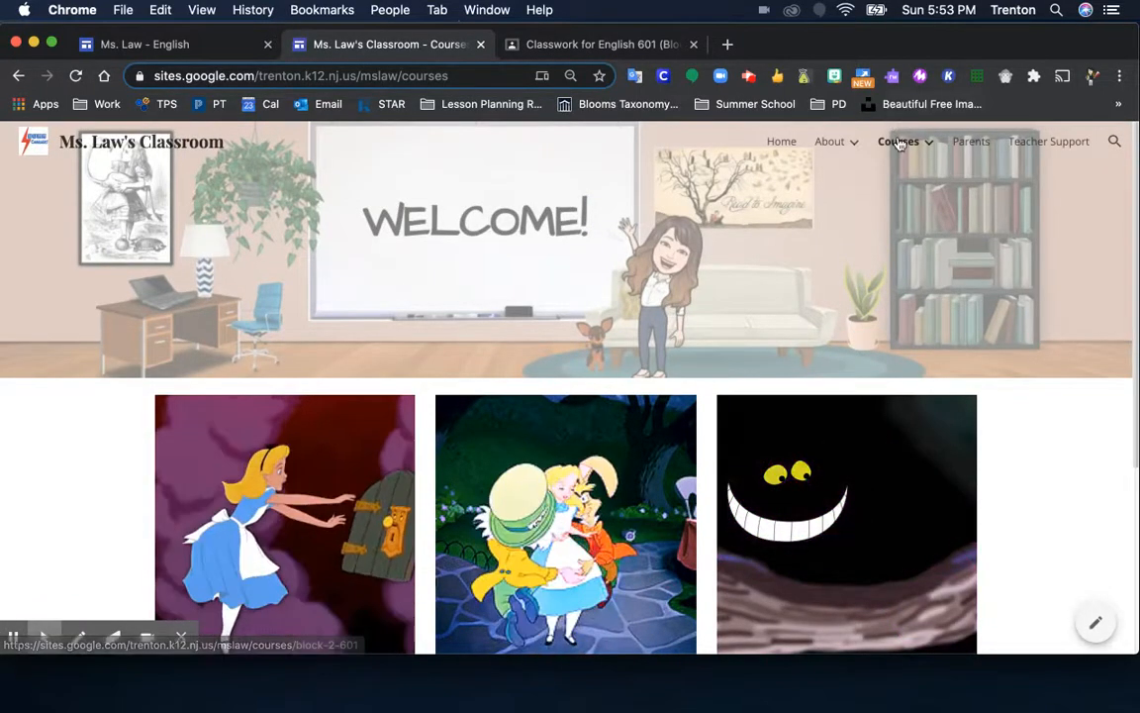
scroll(592, 299, "down", 2)
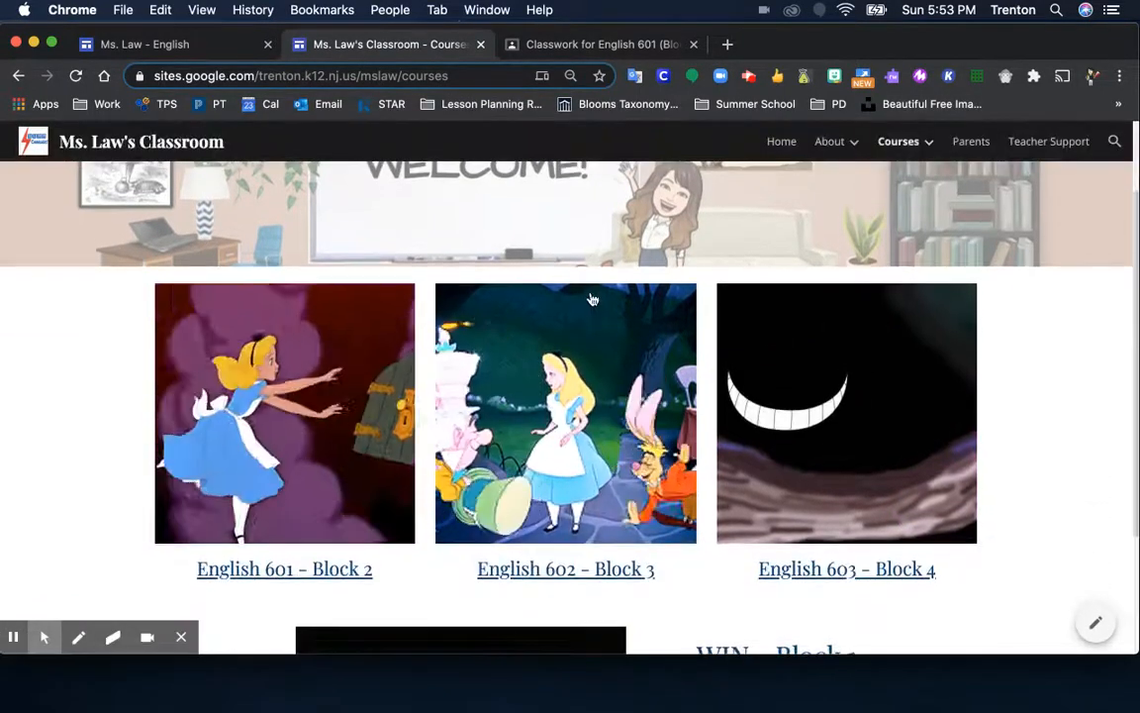
scroll(400, 462, "down", 1)
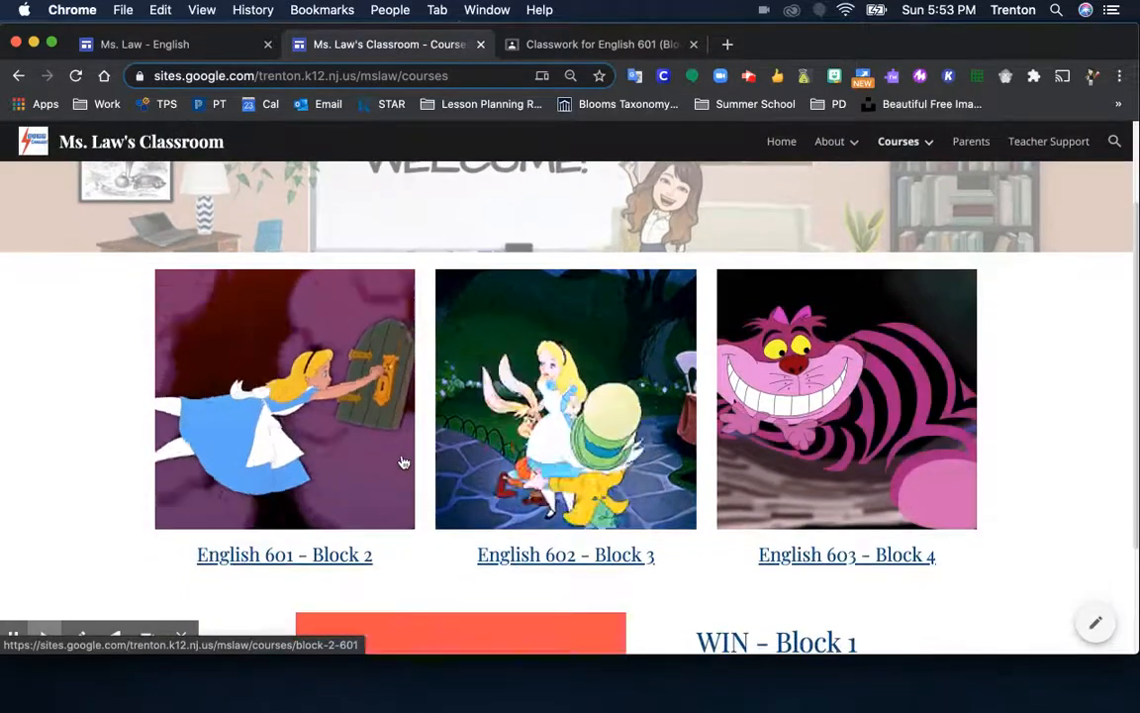
scroll(402, 462, "down", 3)
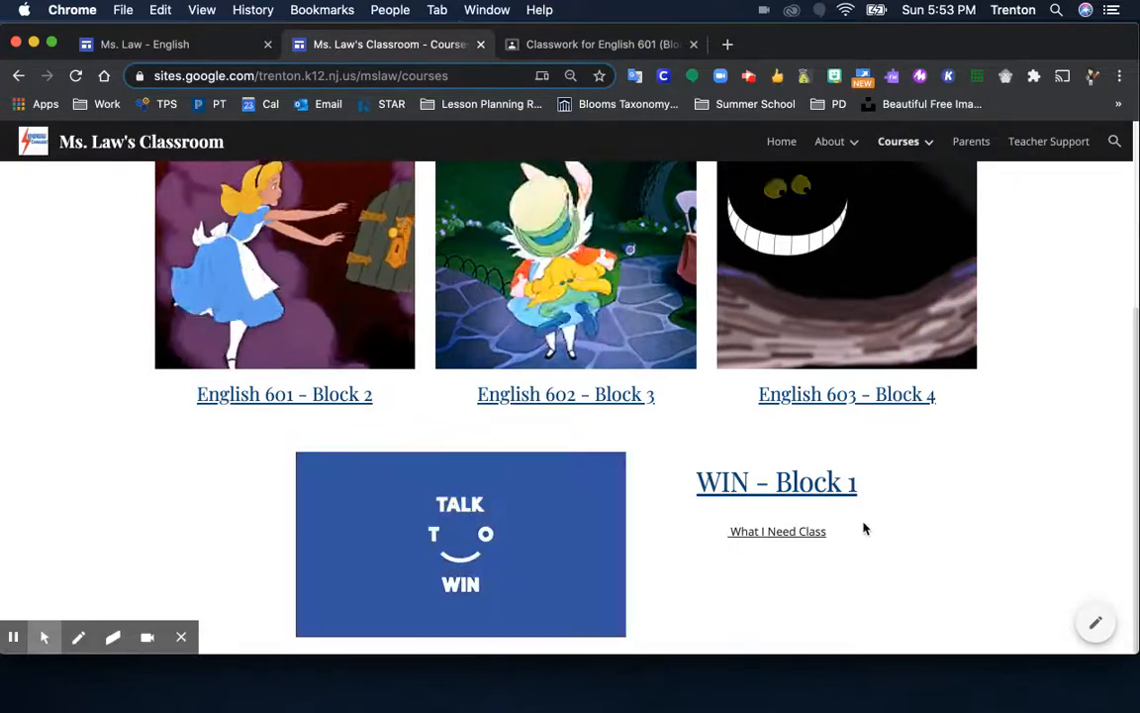
scroll(864, 530, "up", 5)
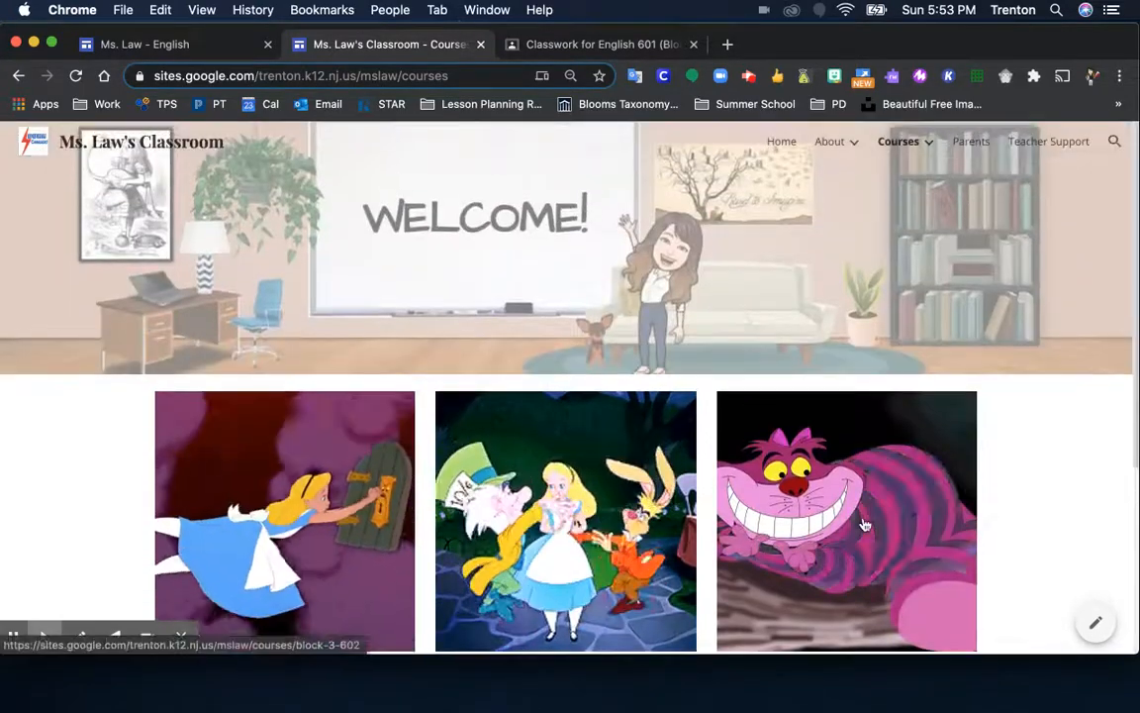
scroll(865, 525, "down", 1)
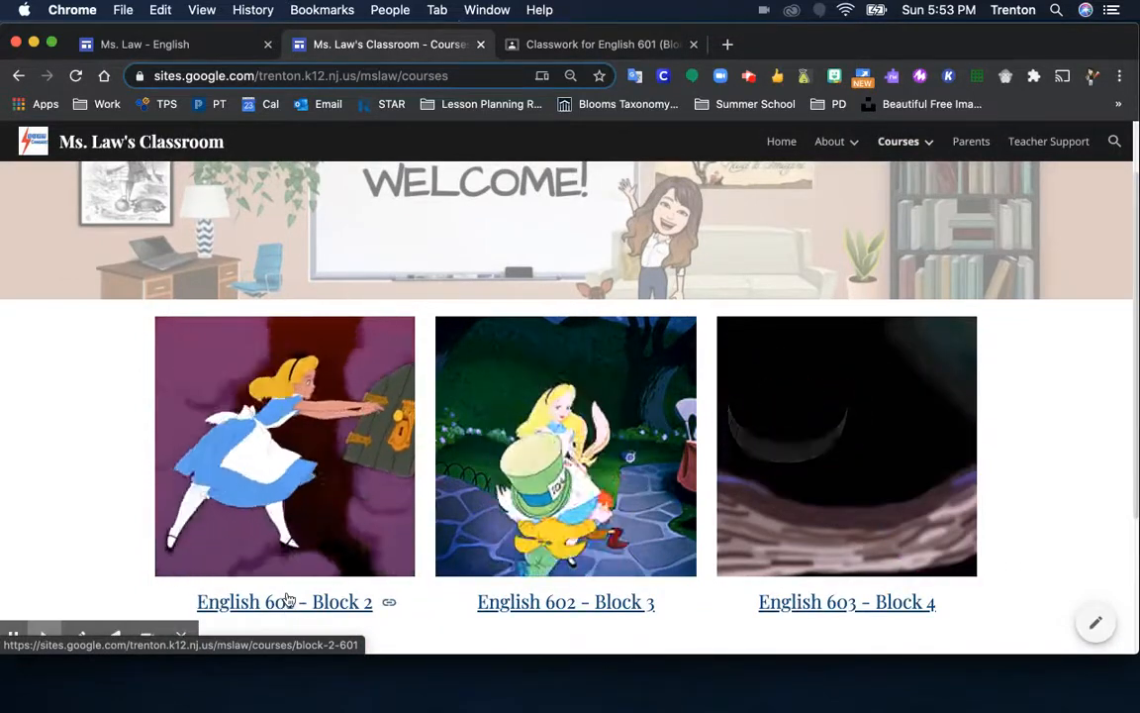
Step: Go to the English 601 - Block 2 page and view its Google Classroom link in a new tab
left_click(288, 600)
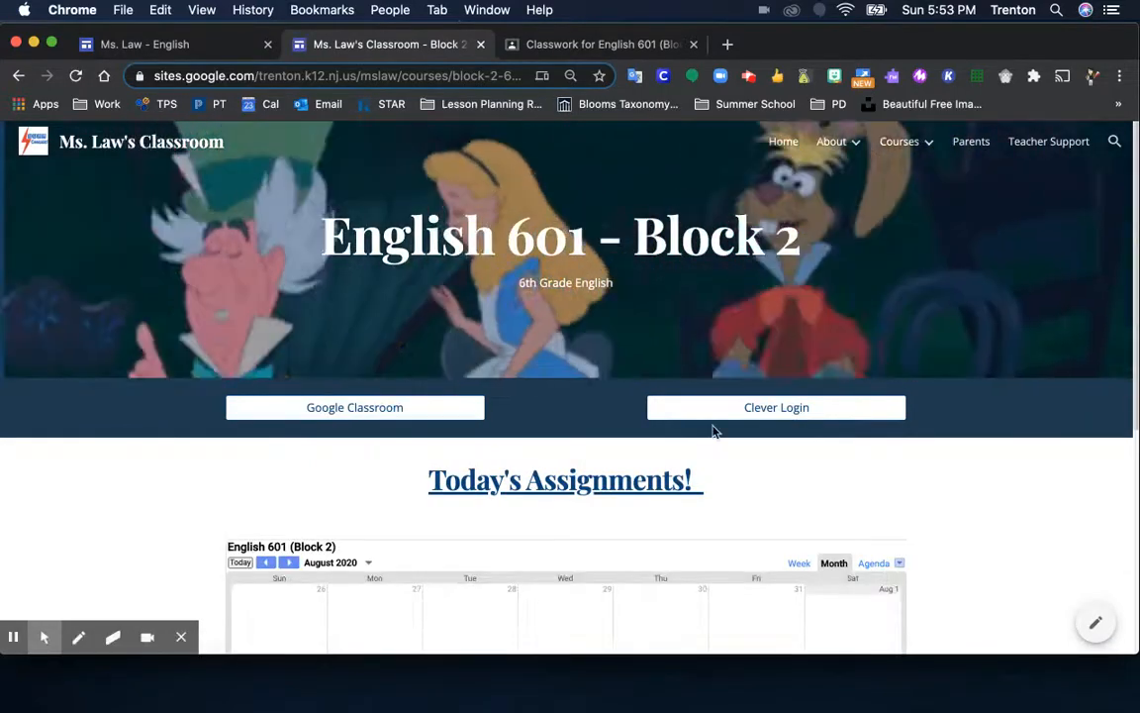
scroll(713, 430, "down", 1)
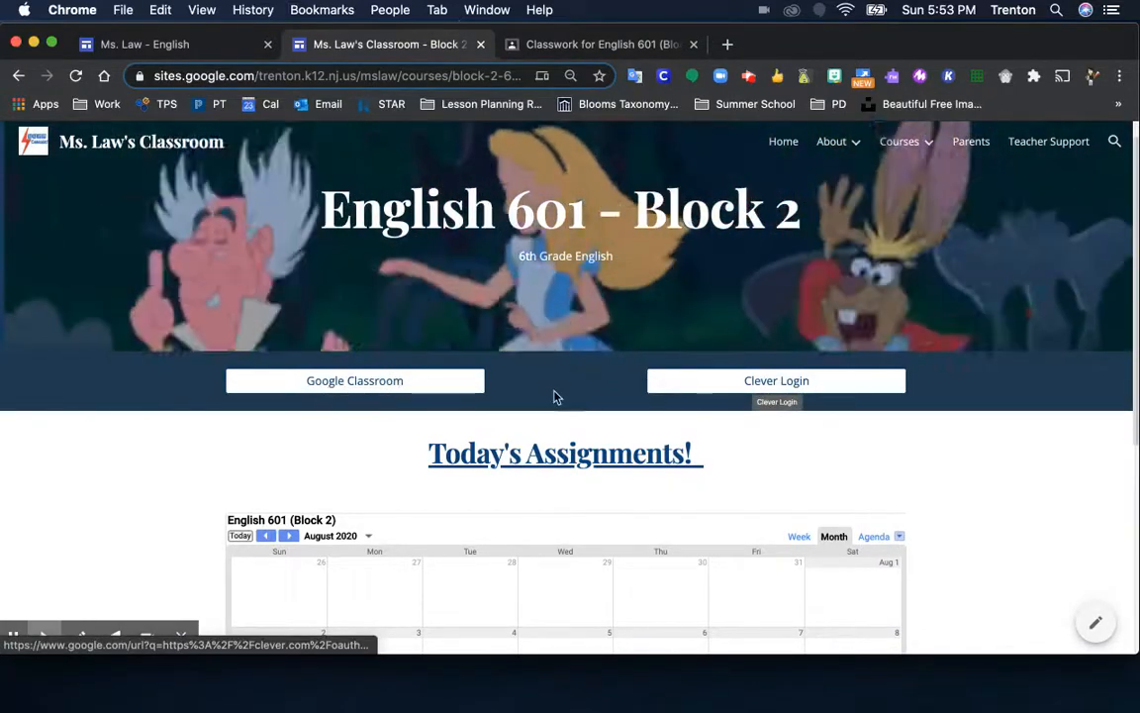
right_click(373, 387)
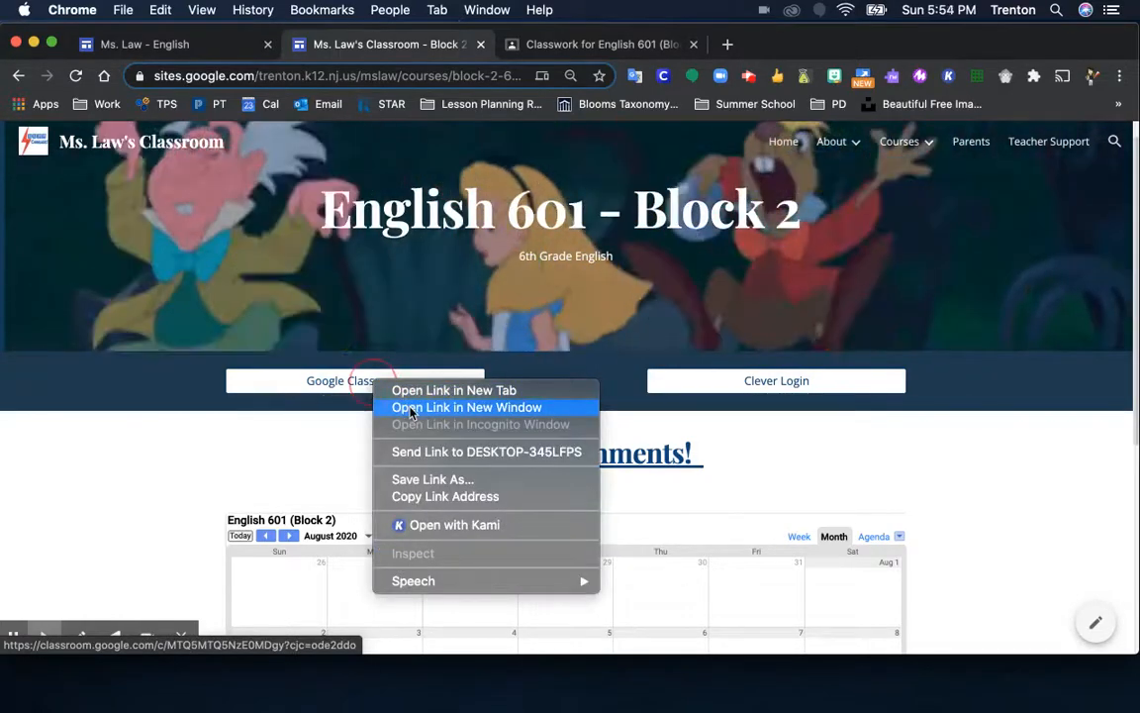
left_click(406, 390)
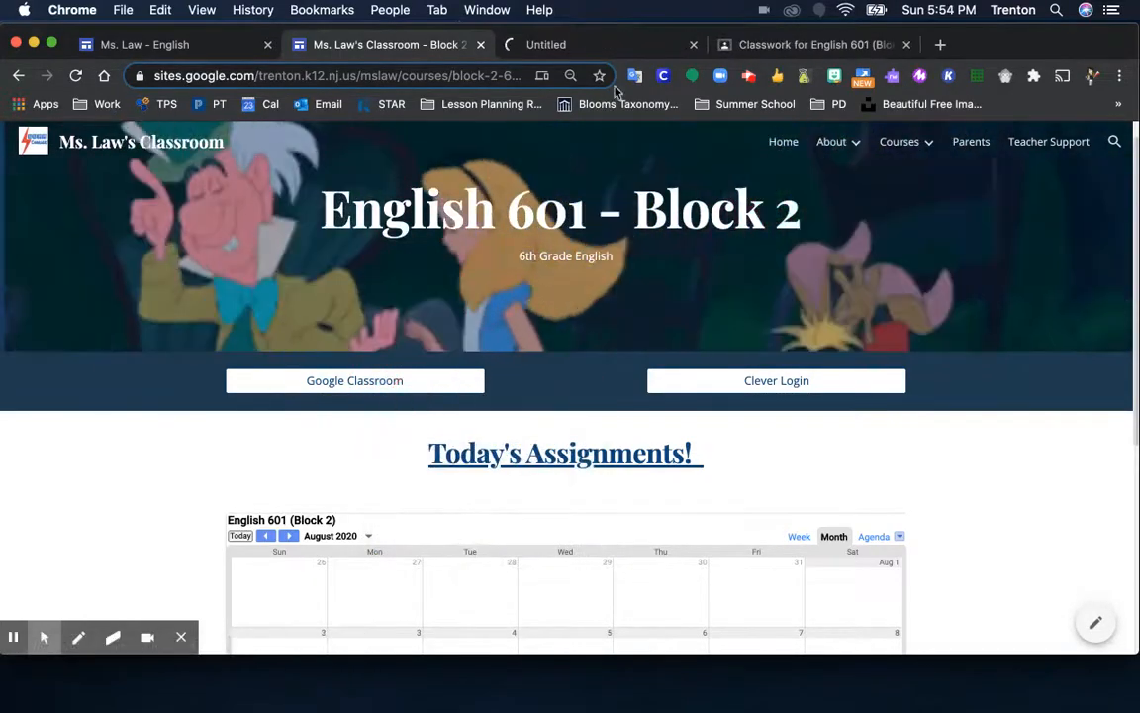
left_click(634, 51)
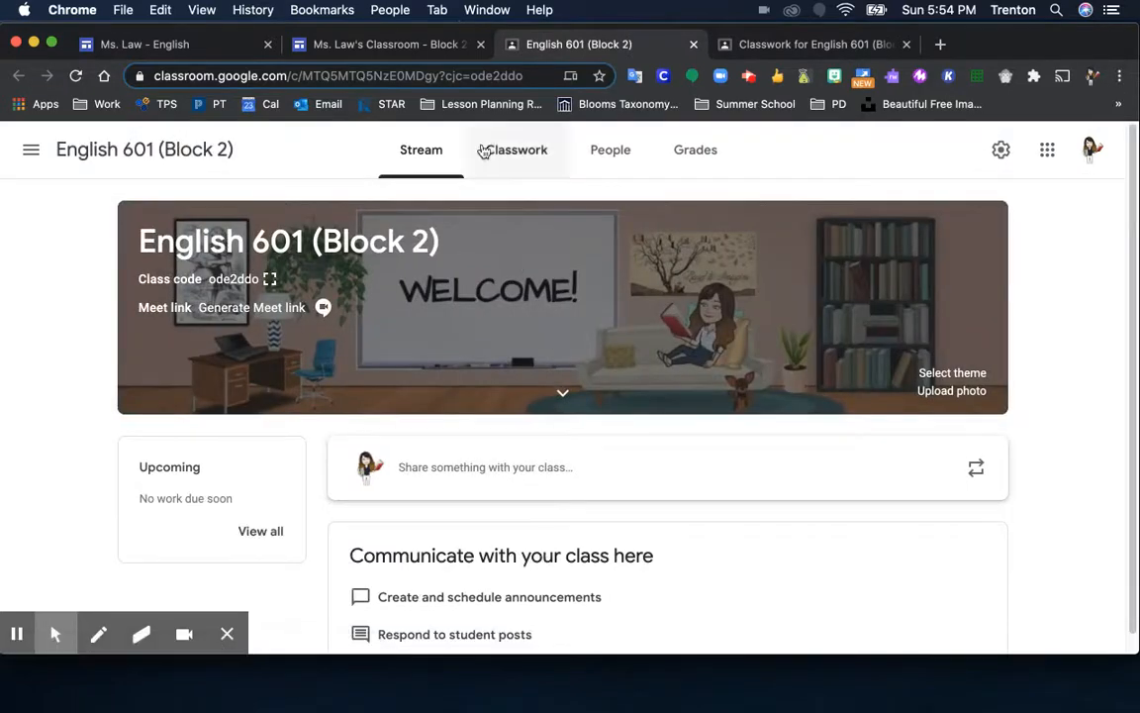
Step: Return to the Block 2 page, view its Clever Login link in a new tab, and close both linked tabs
left_click(385, 47)
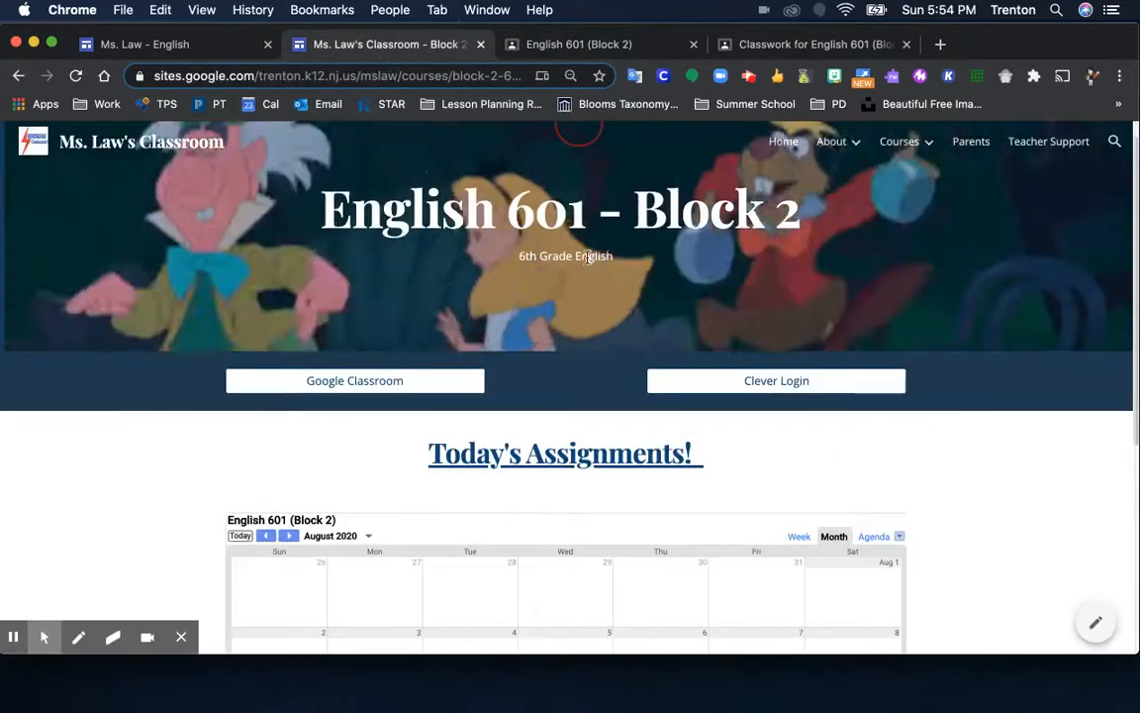
right_click(717, 391)
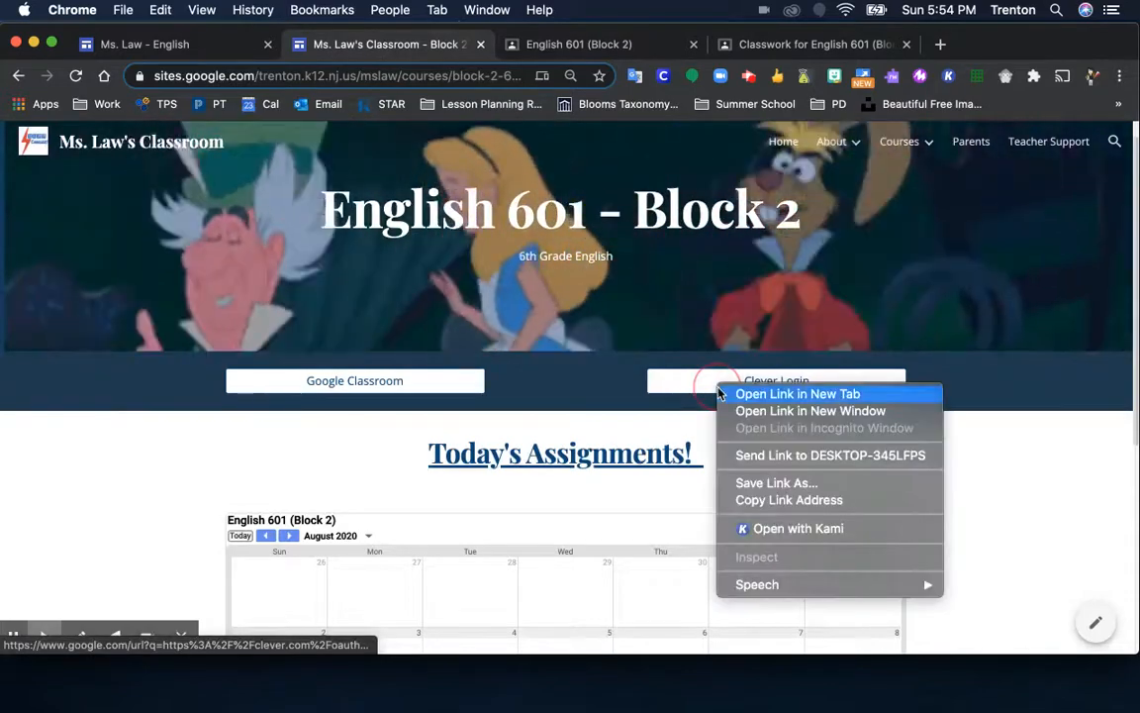
left_click(747, 395)
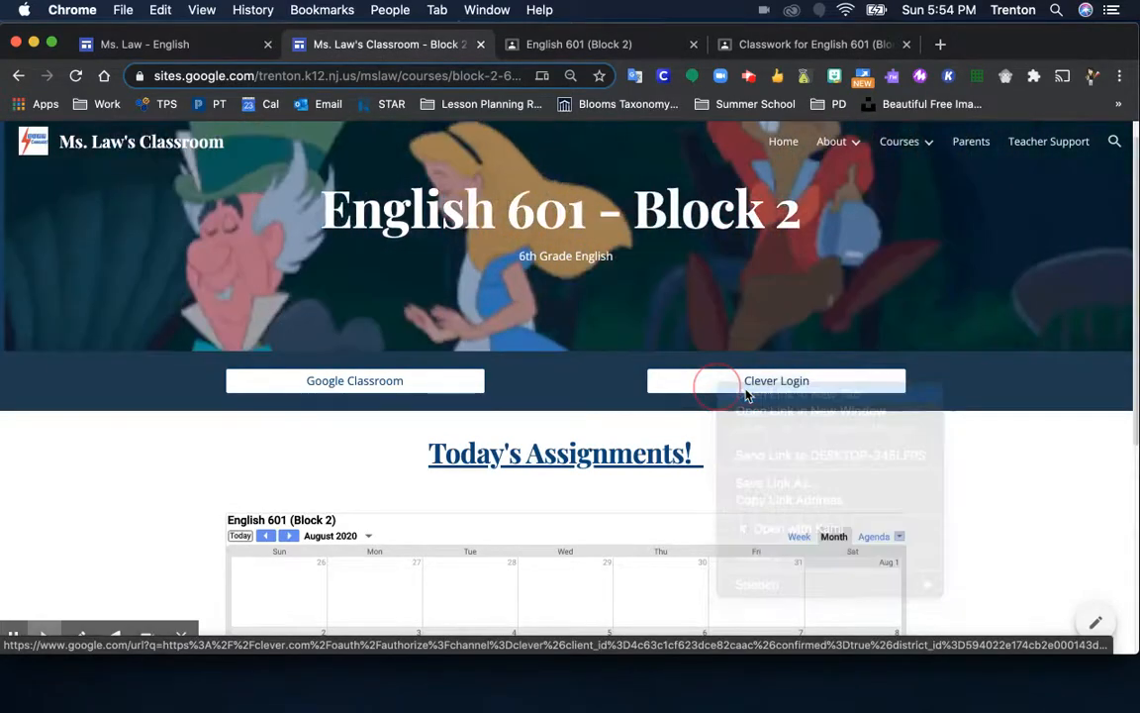
left_click(772, 52)
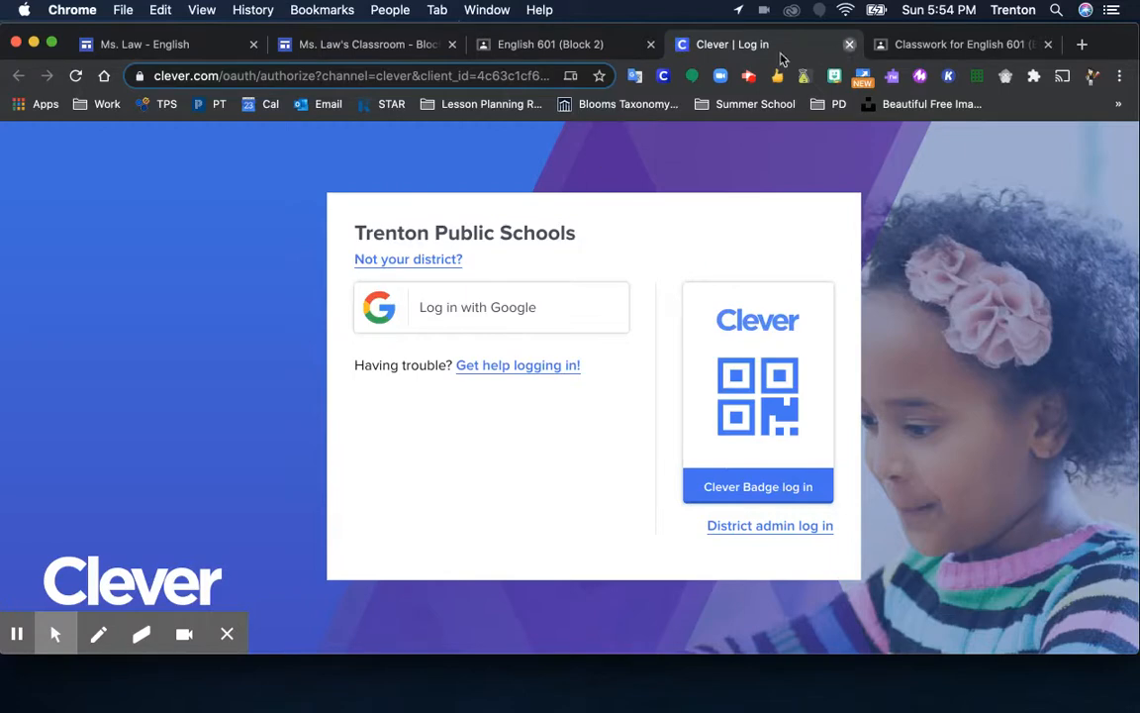
key("super+w")
left_click(651, 45)
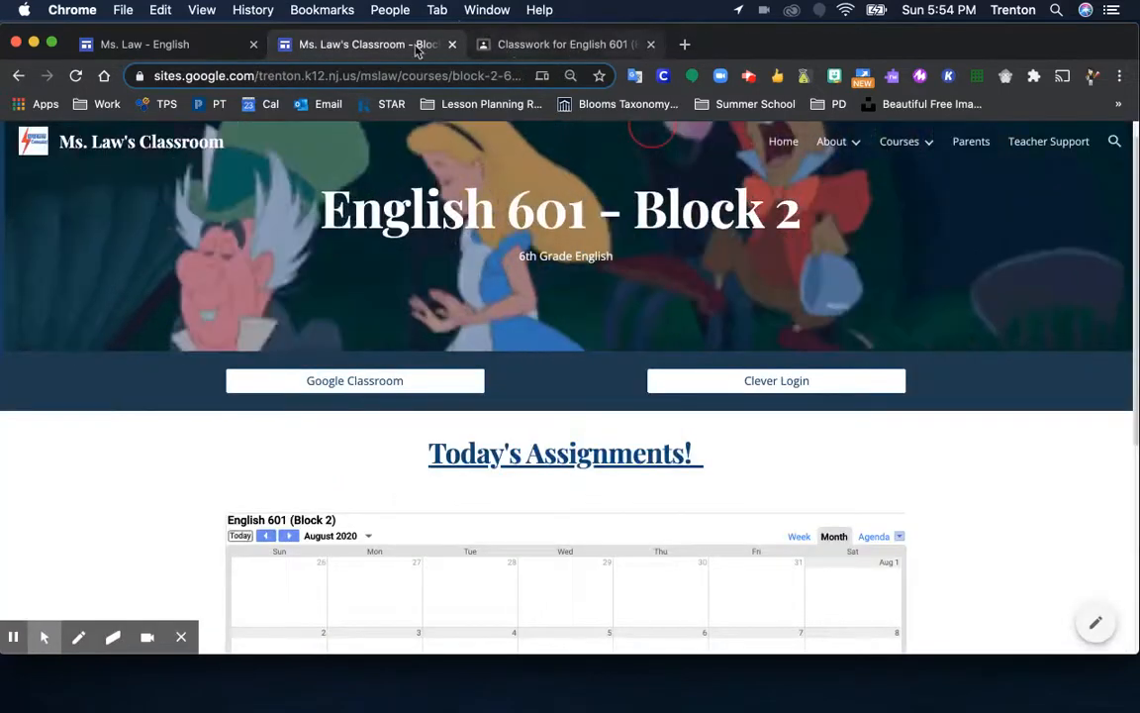
Step: Open the Today's Assignments link in a new tab and view the full Classwork page of English 601 (Block 2)
scroll(728, 436, "down", 1)
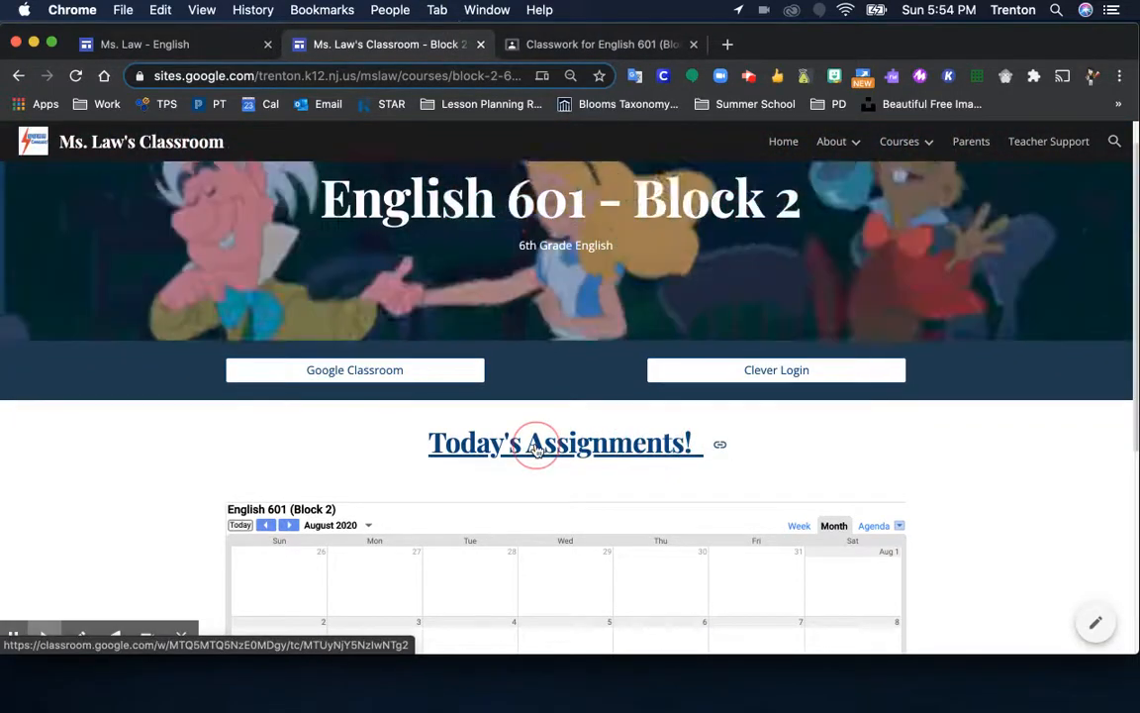
right_click(536, 446)
left_click(578, 409)
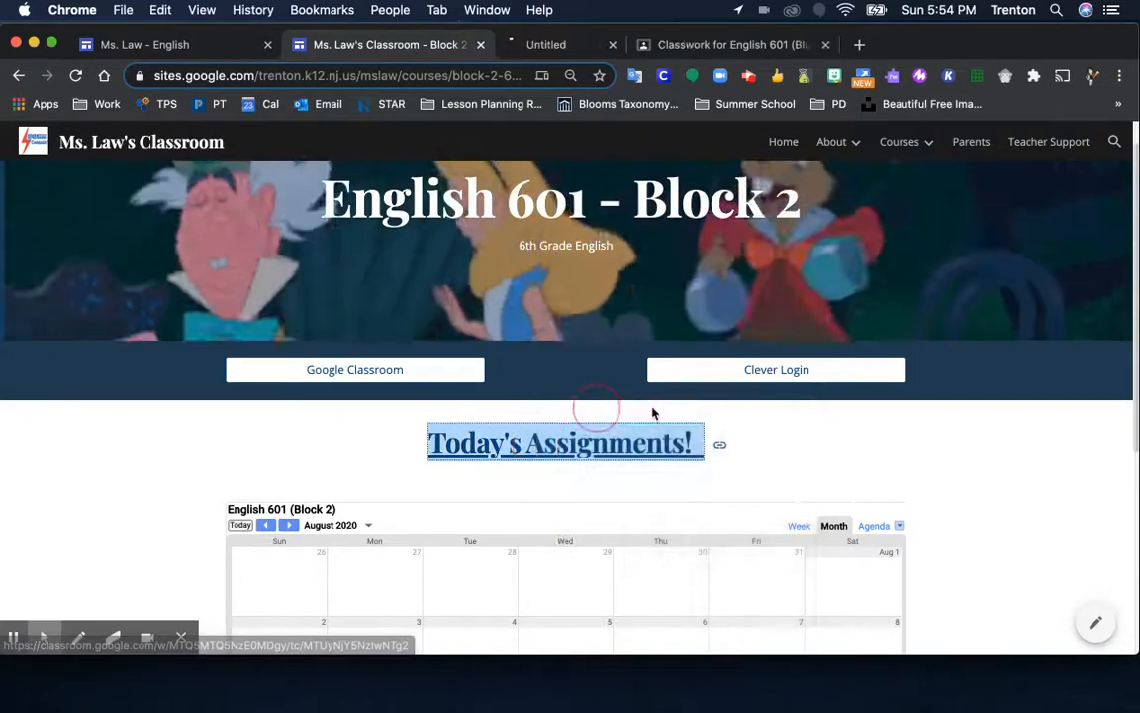
left_click(573, 43)
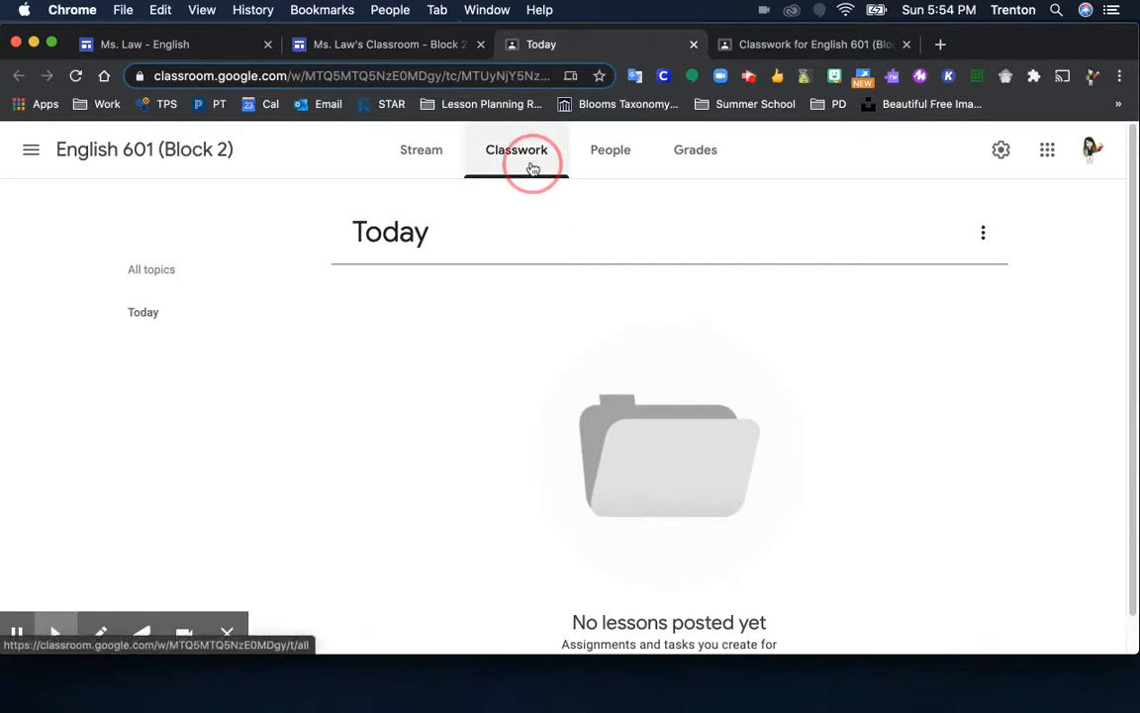
left_click(533, 168)
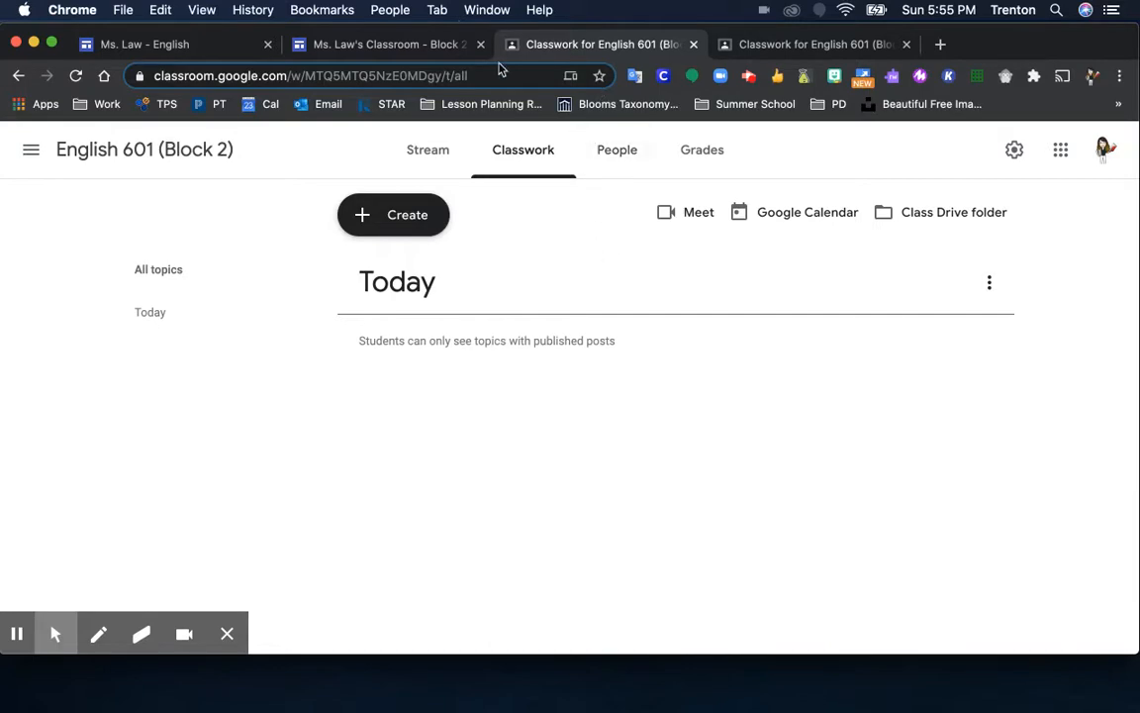
Step: Return to the English 601 - Block 2 page and examine the class calendar embedded below the Today's Assignments heading
left_click(455, 46)
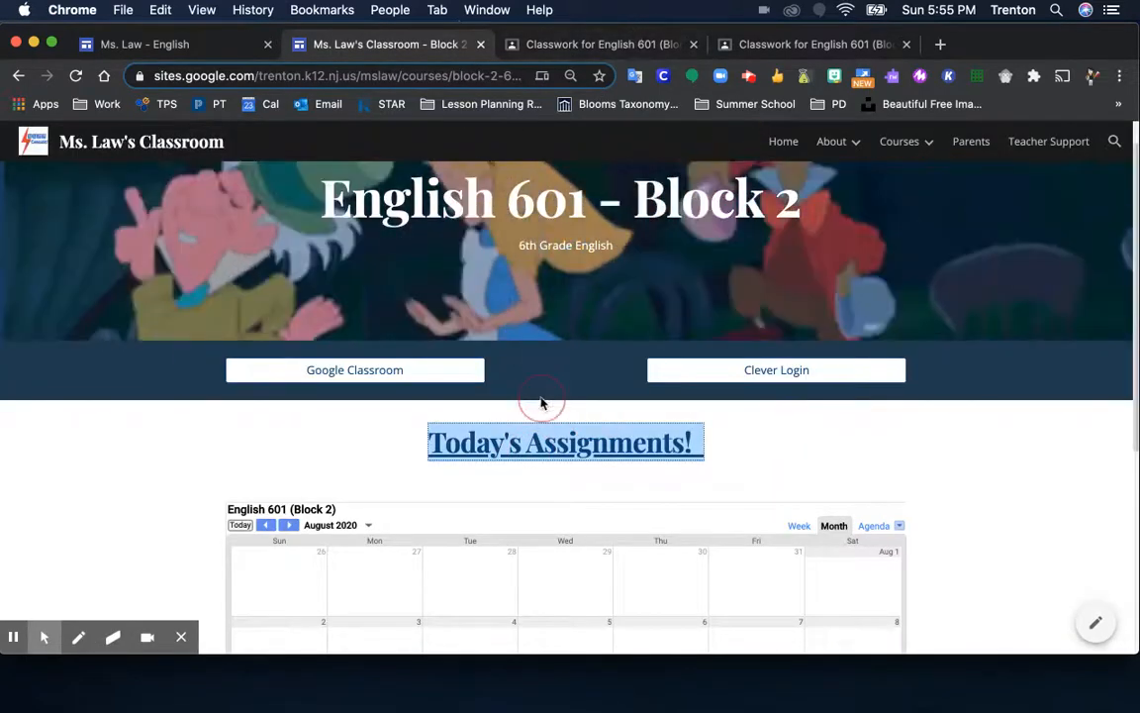
left_click(762, 440)
scroll(734, 452, "down", 5)
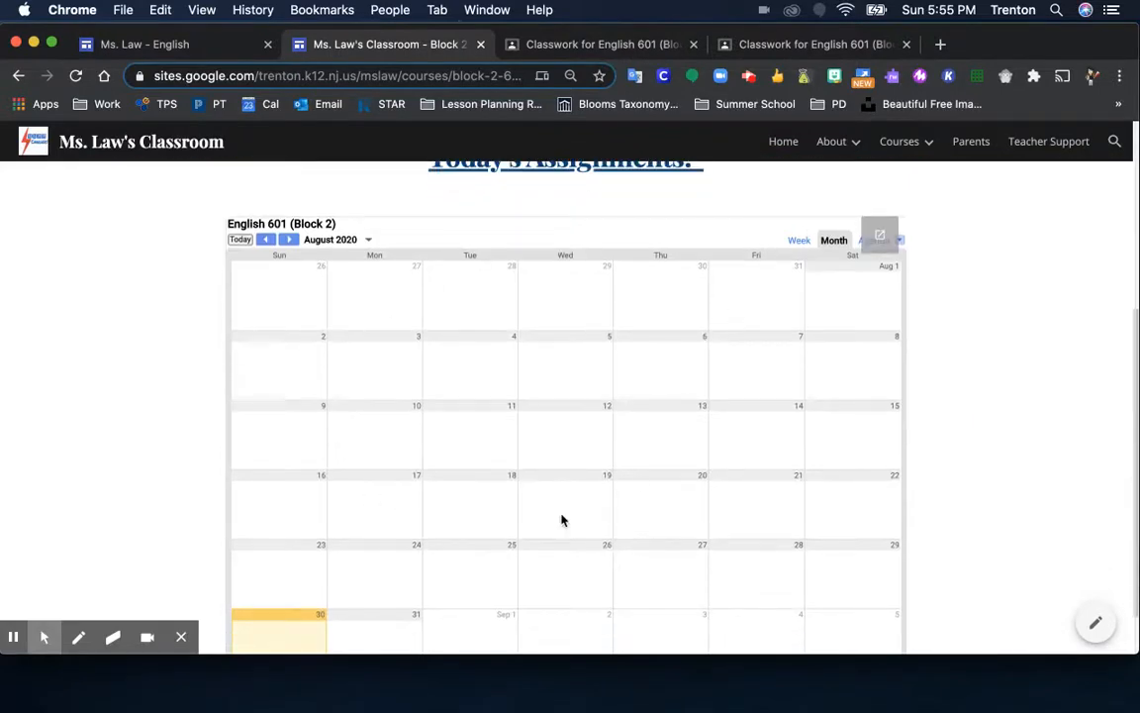
scroll(698, 420, "down", 1)
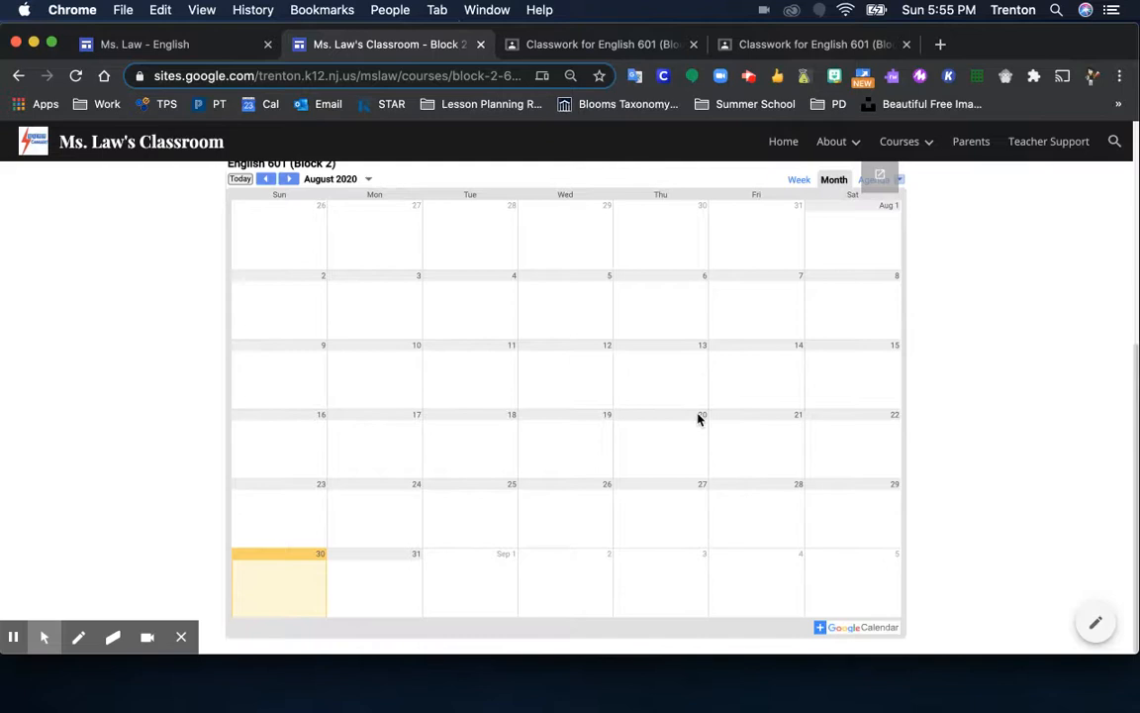
Step: View the embedded class calendar in its Week and Agenda layouts and return it to Month
left_click(800, 181)
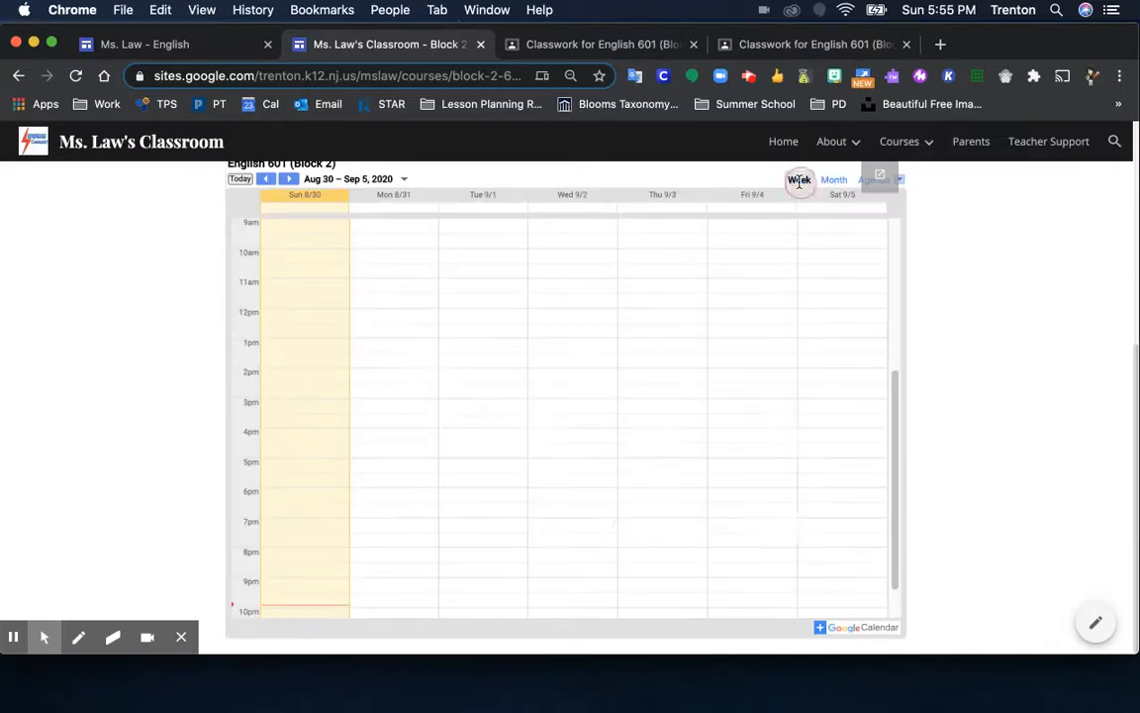
left_click(862, 180)
left_click(837, 181)
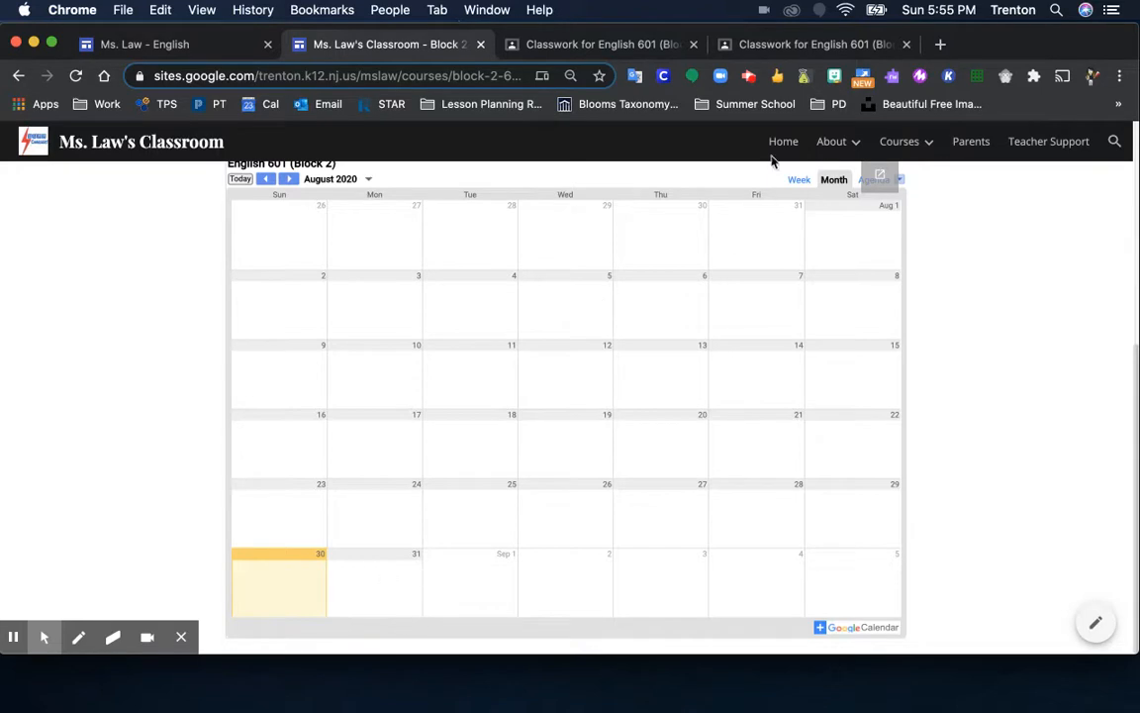
Step: Create a new question in the English 601 (Block 2) Classwork and title it "Attendance"
left_click(795, 45)
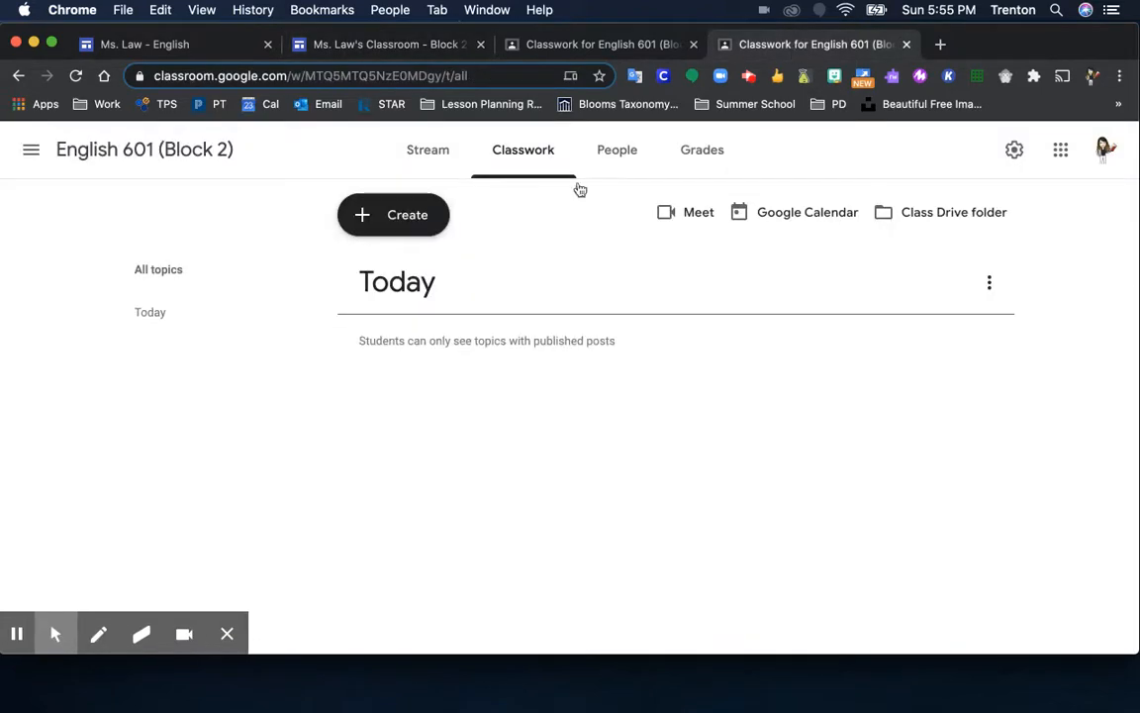
left_click(395, 215)
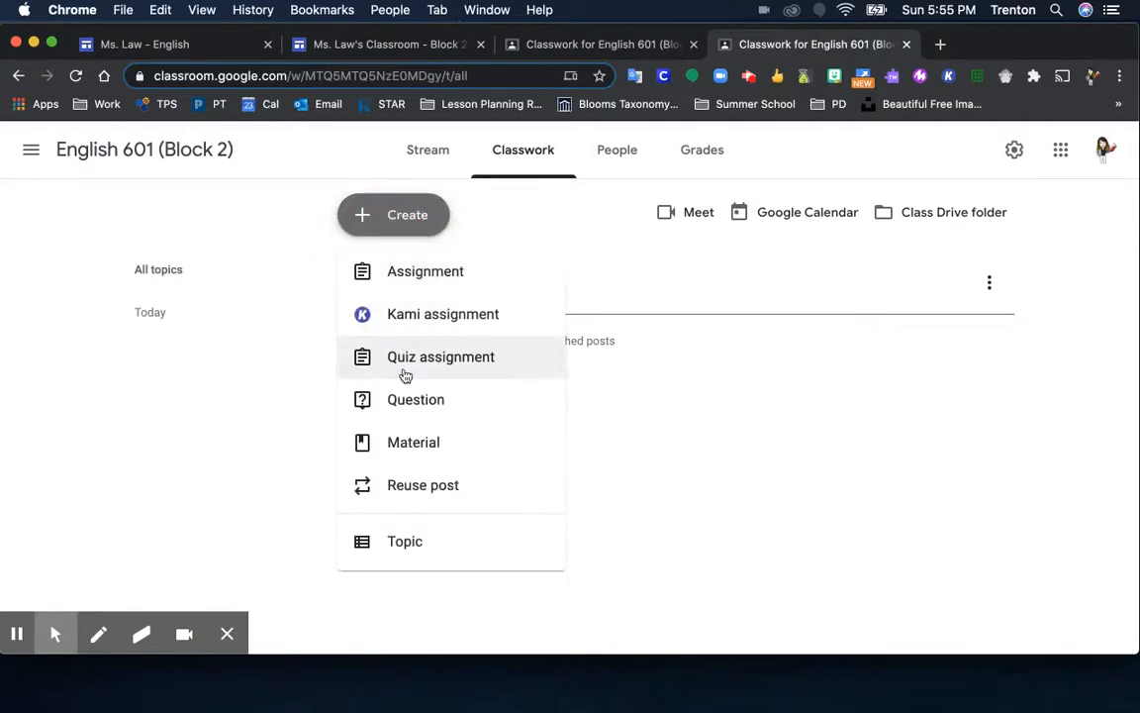
left_click(403, 406)
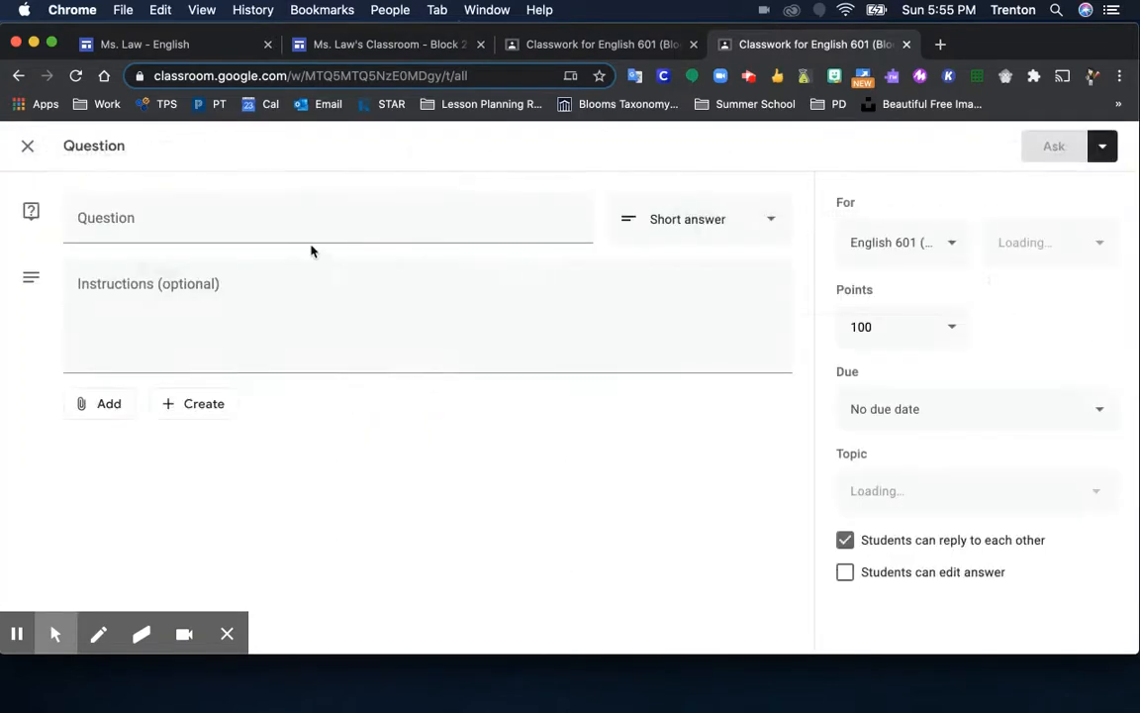
left_click(300, 218)
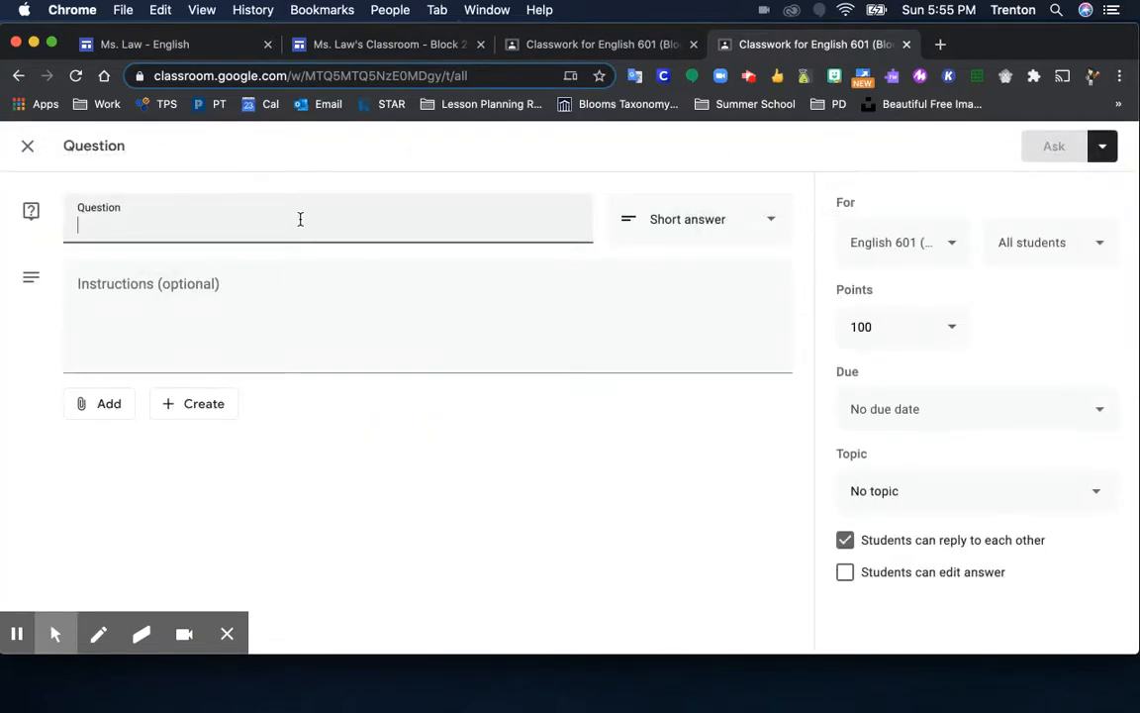
type("Attendance")
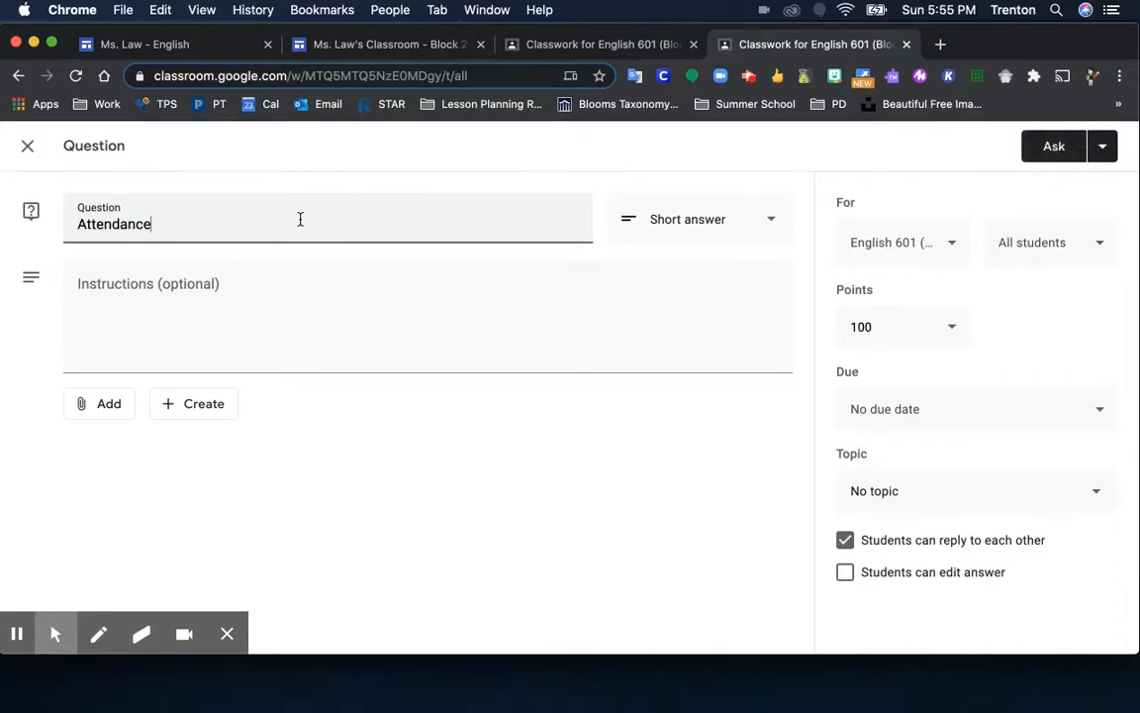
Step: Make the Attendance question multiple choice with "Present" as its first option
left_click(646, 235)
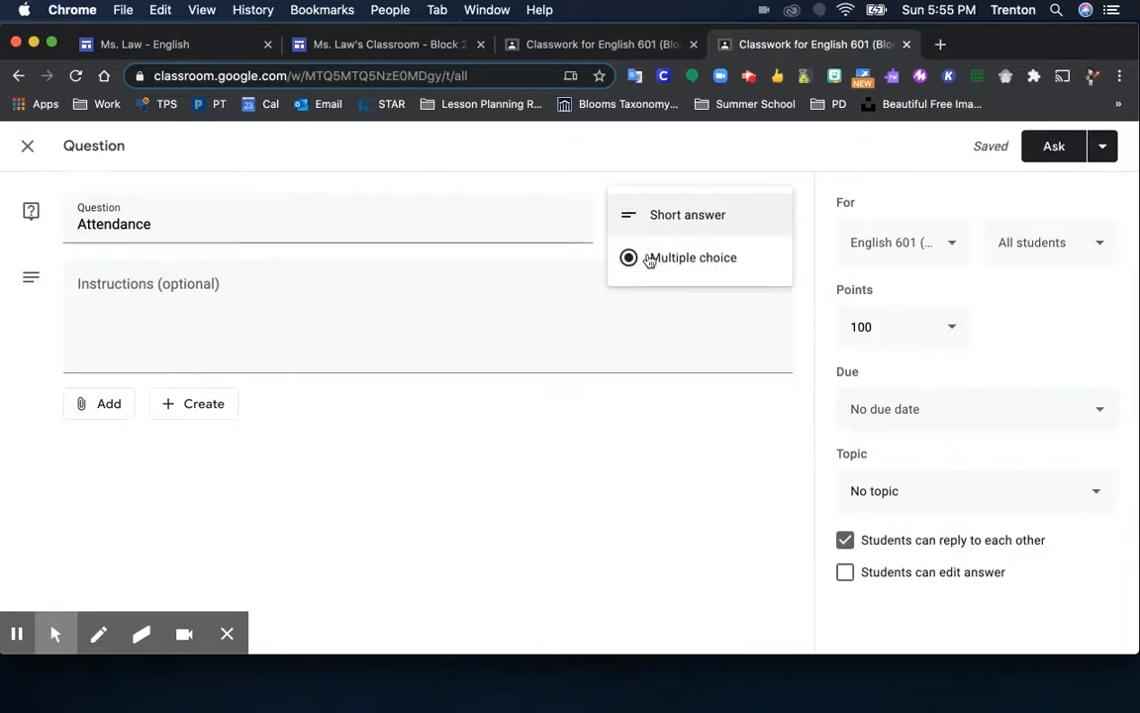
left_click(639, 260)
left_click(163, 402)
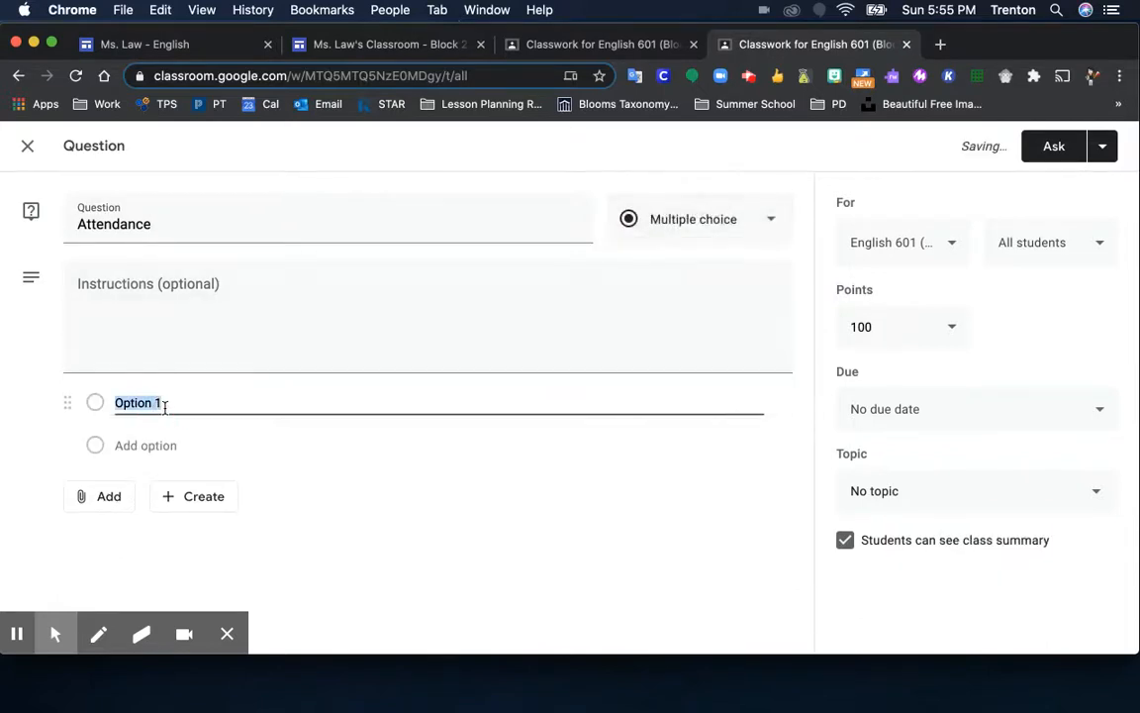
type("Present")
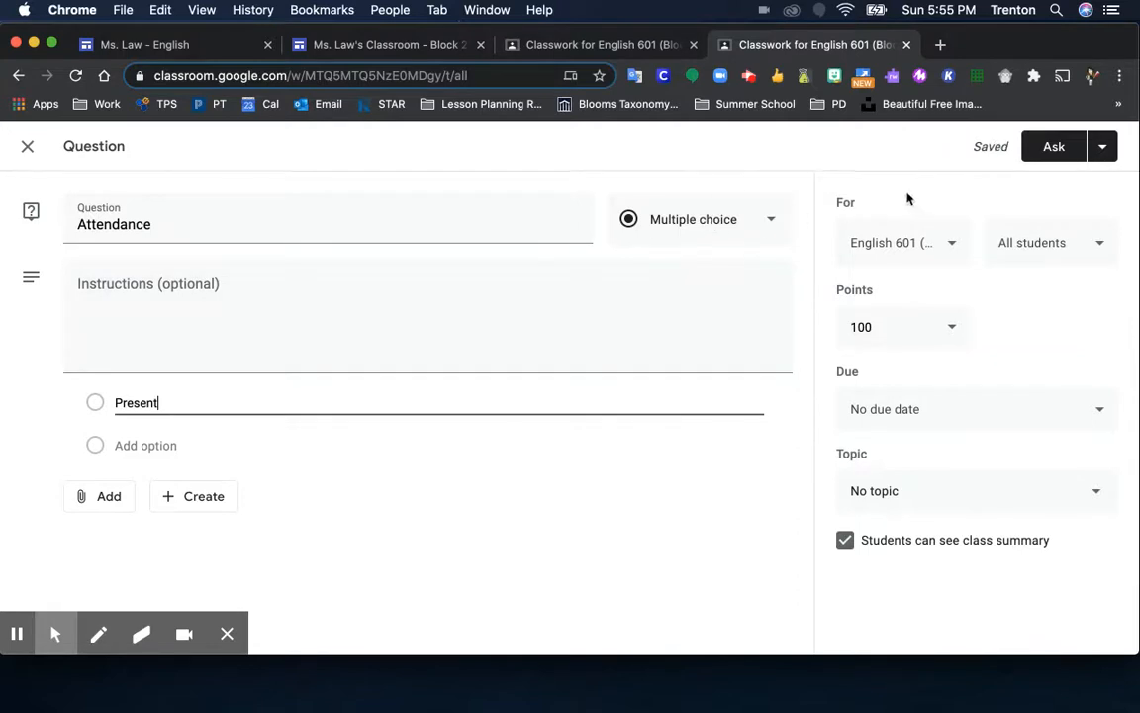
Step: Set the question's points to 1 and its due date to Aug 31, 2020, with no due time
left_click(926, 325)
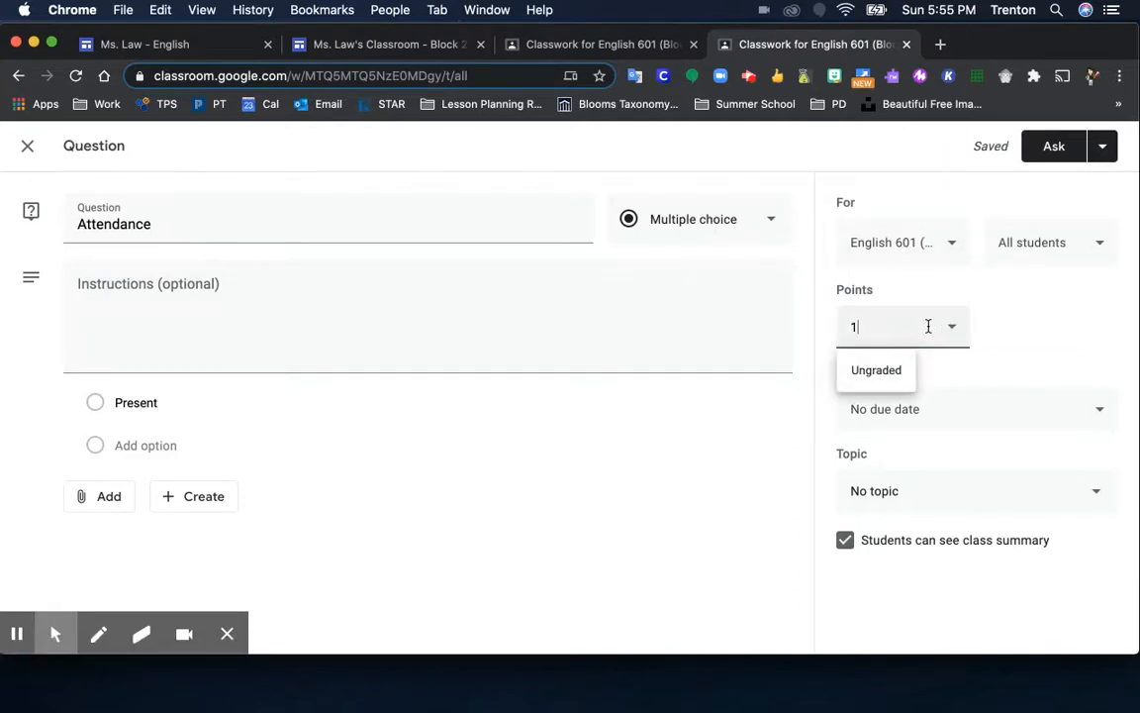
left_click(1007, 334)
left_click(1005, 401)
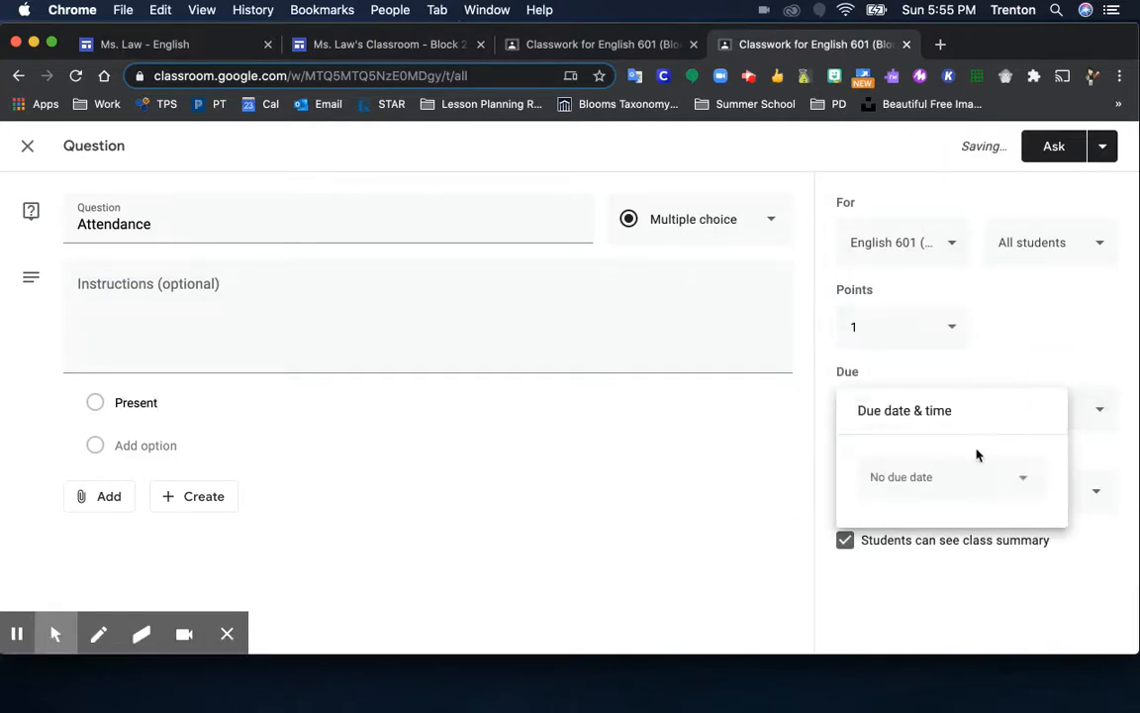
left_click(964, 479)
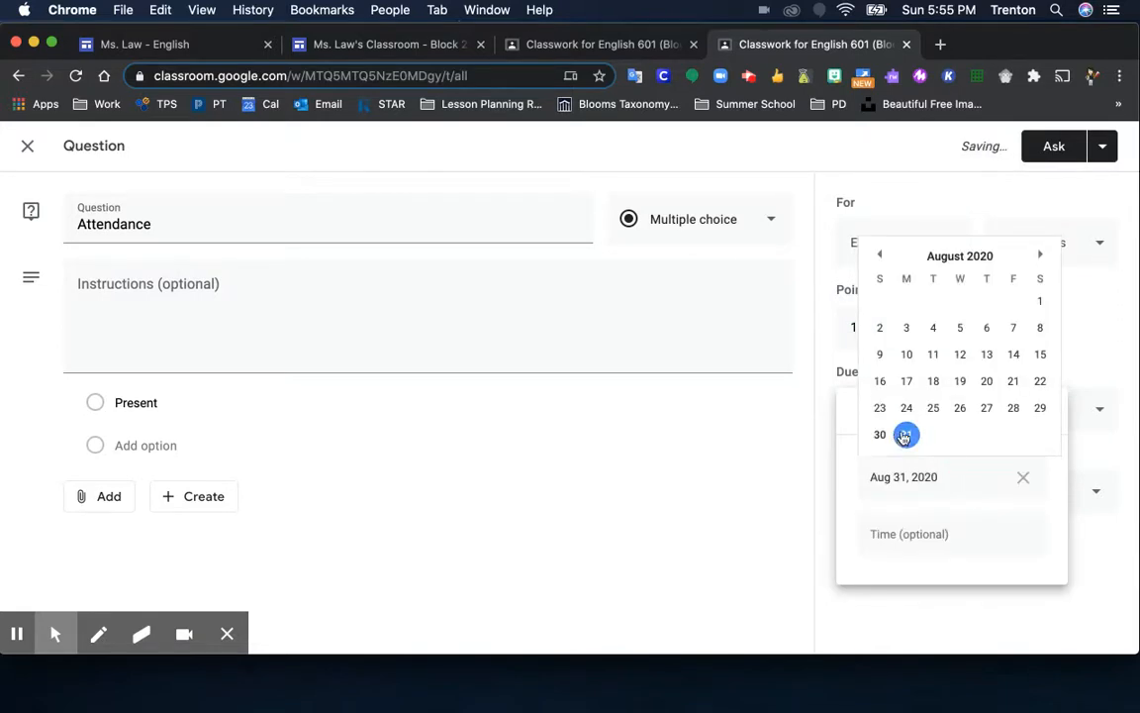
left_click(906, 437)
left_click(926, 534)
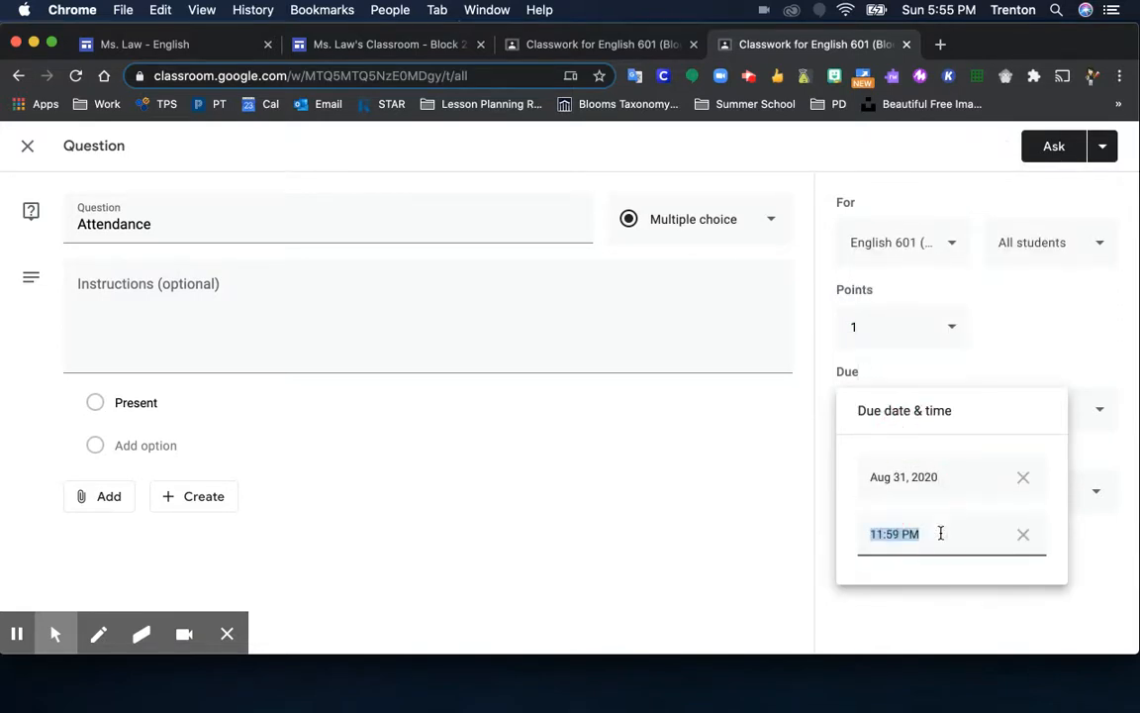
left_click(1024, 535)
left_click(1060, 331)
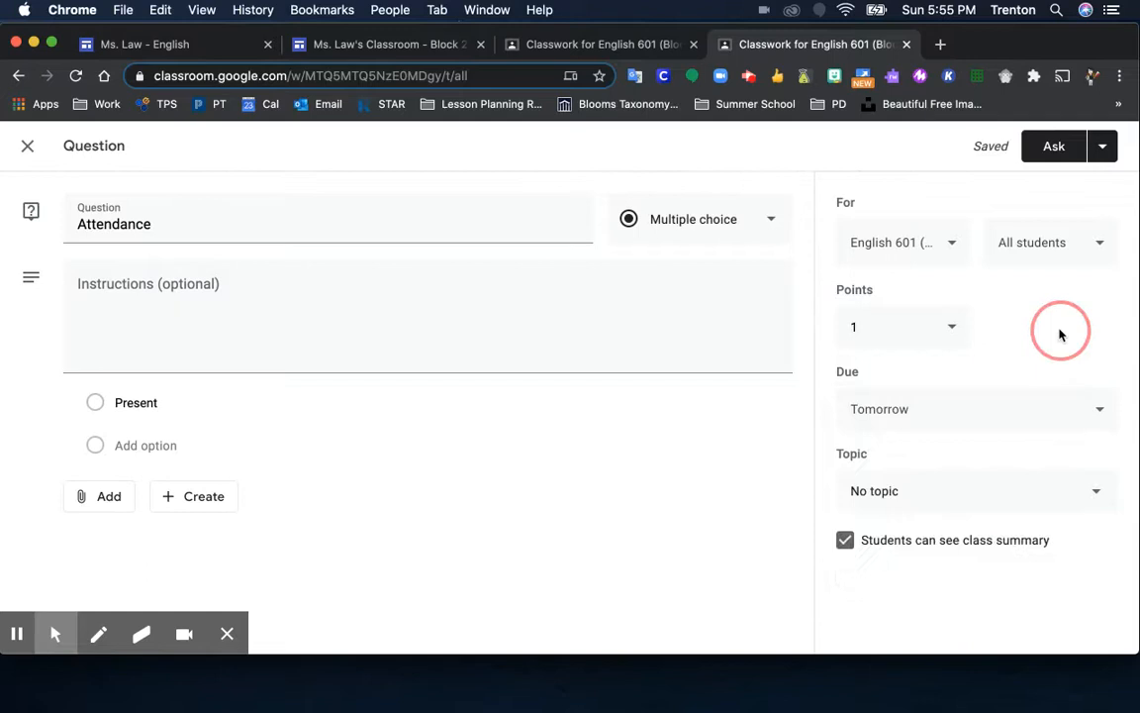
Step: Assign the Attendance question to the Today topic and post it to the class
left_click(943, 501)
left_click(903, 606)
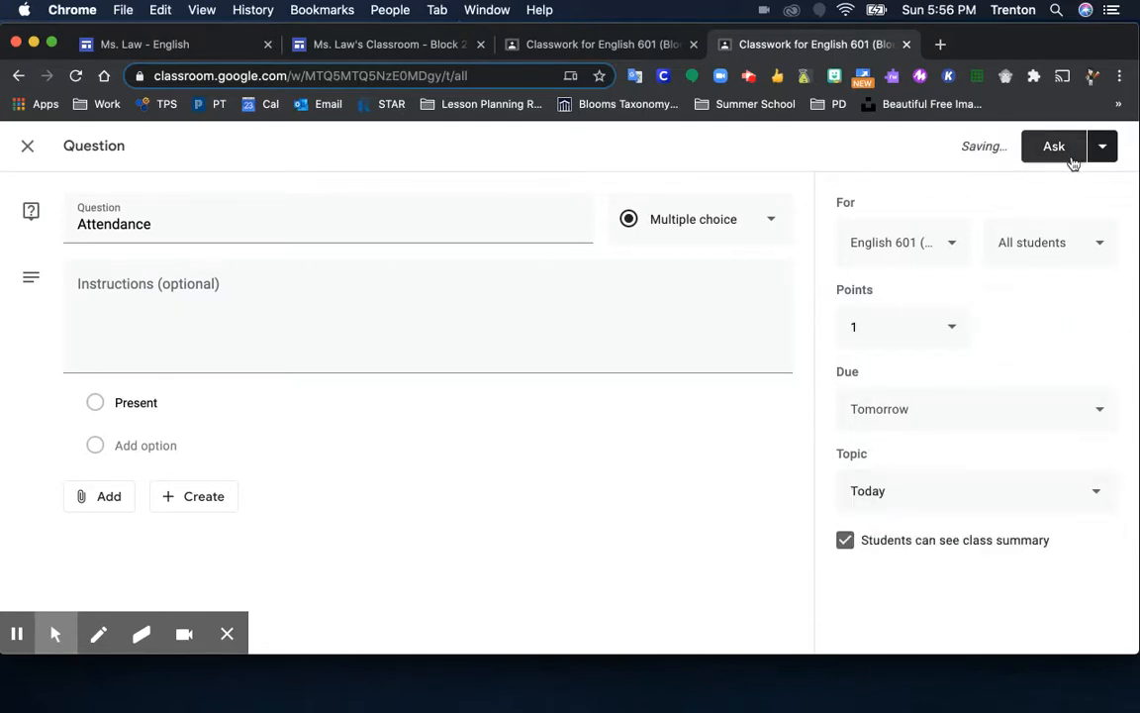
left_click(1060, 145)
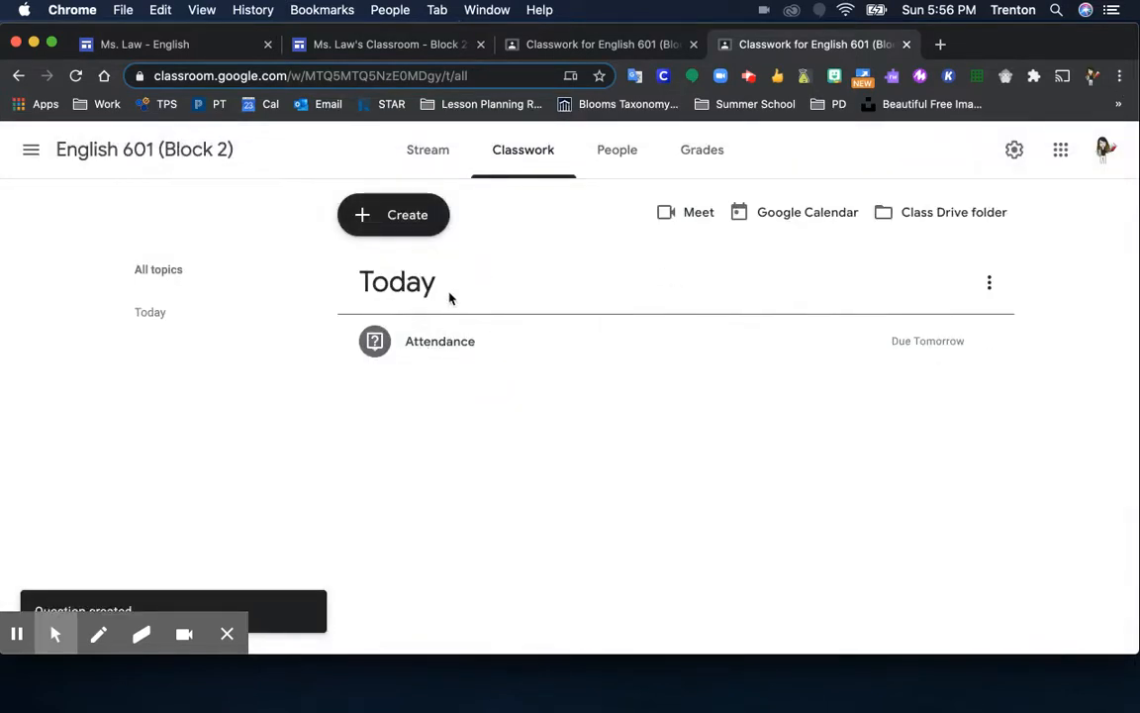
Step: Return to the English 601 - Block 2 site page, reload it and check the embedded calendar for the Attendance question
left_click(364, 51)
left_click(74, 77)
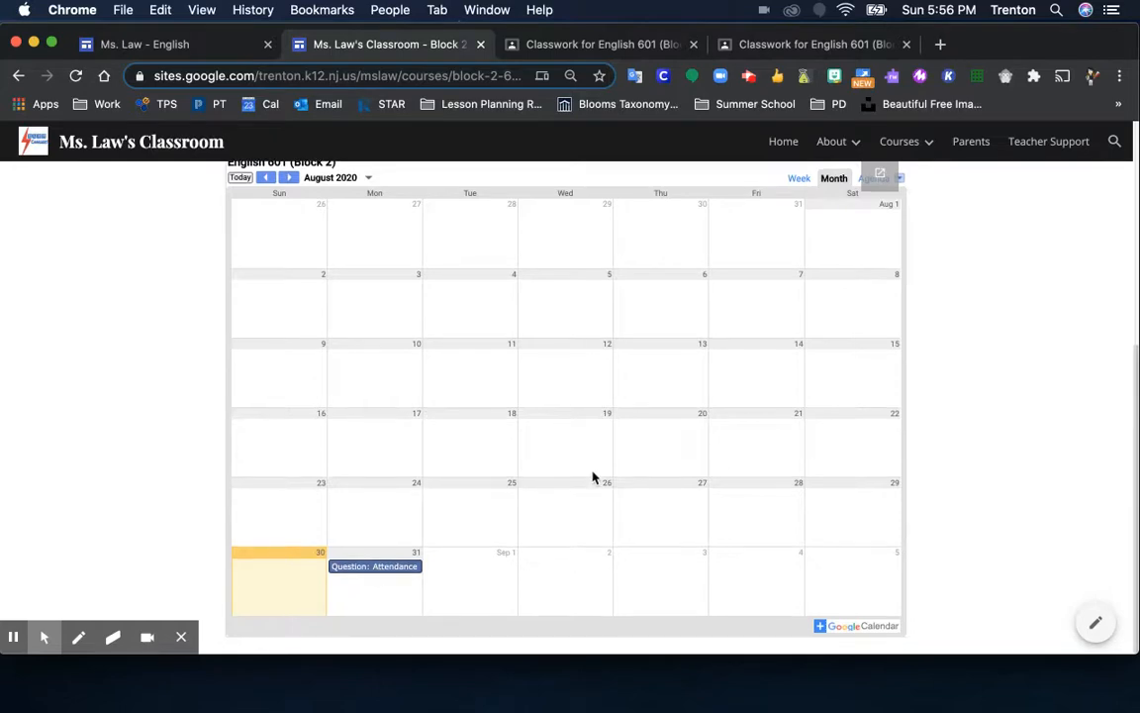
scroll(593, 476, "up", 5)
scroll(557, 382, "down", 4)
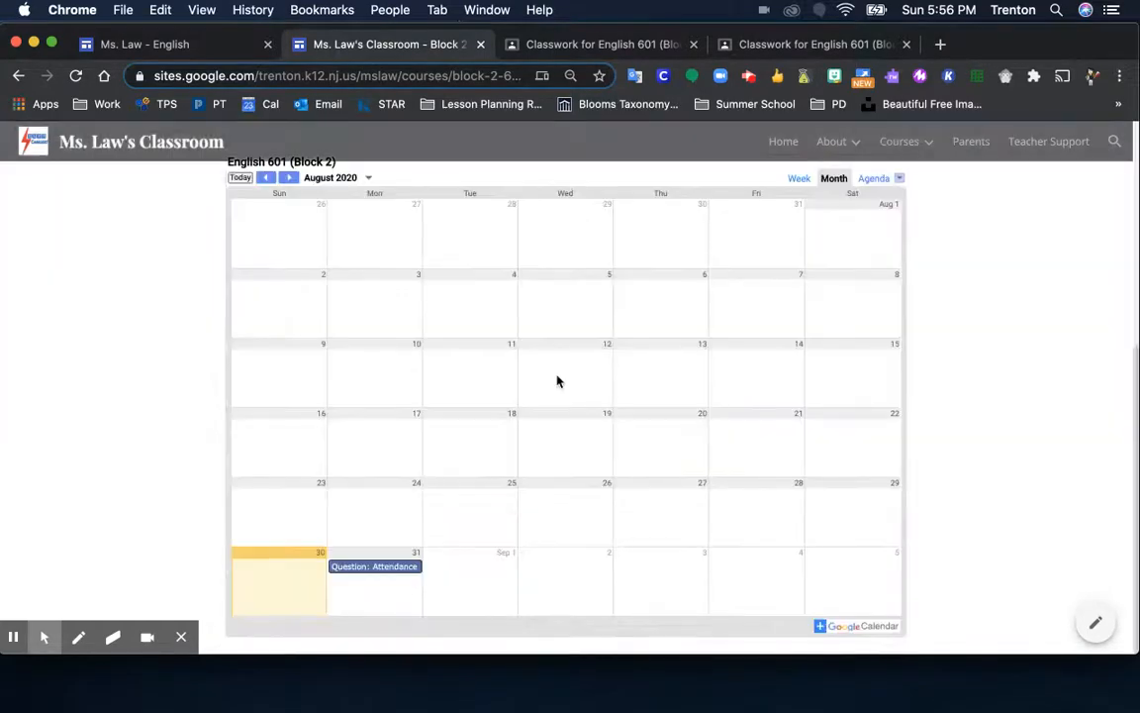
scroll(557, 382, "up", 4)
scroll(509, 415, "down", 4)
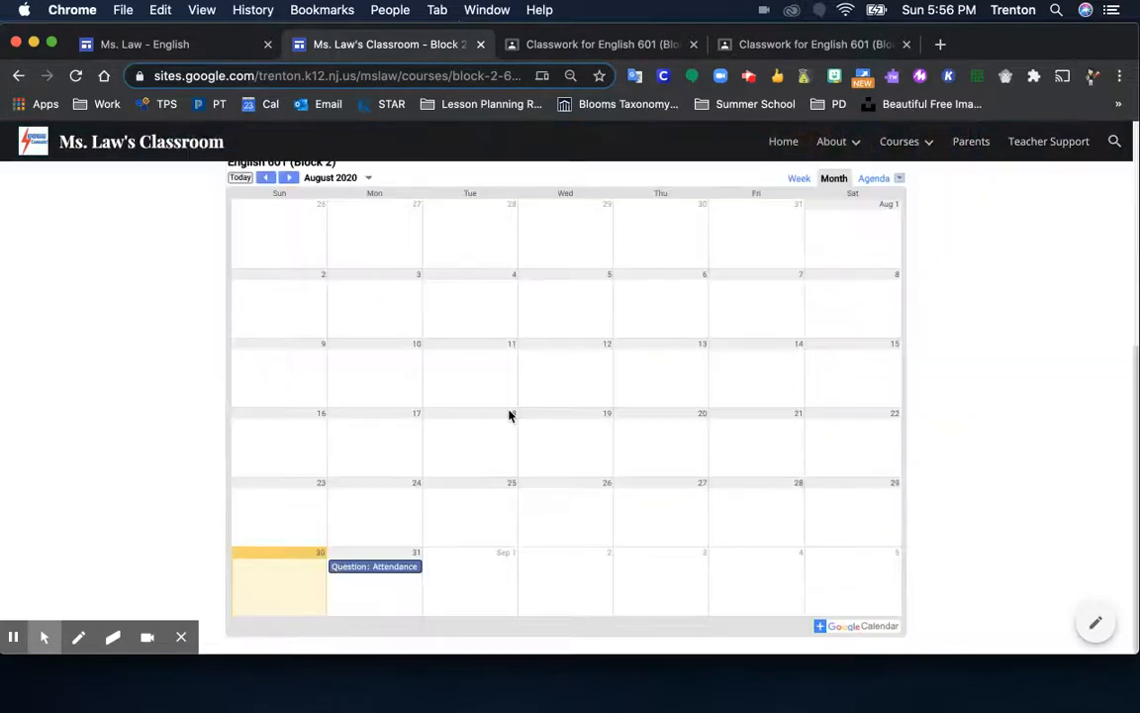
Step: Open the August 31 Attendance event's full details in Google Calendar and follow its link to the Classroom question
right_click(397, 575)
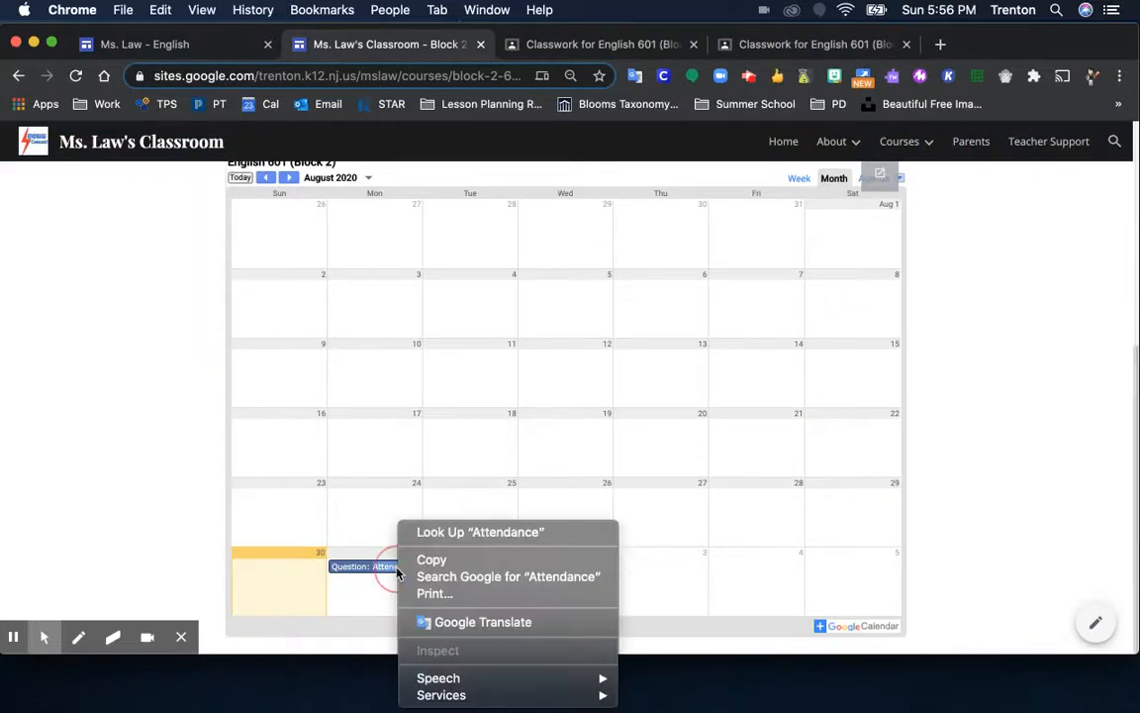
left_click(423, 557)
left_click(380, 574)
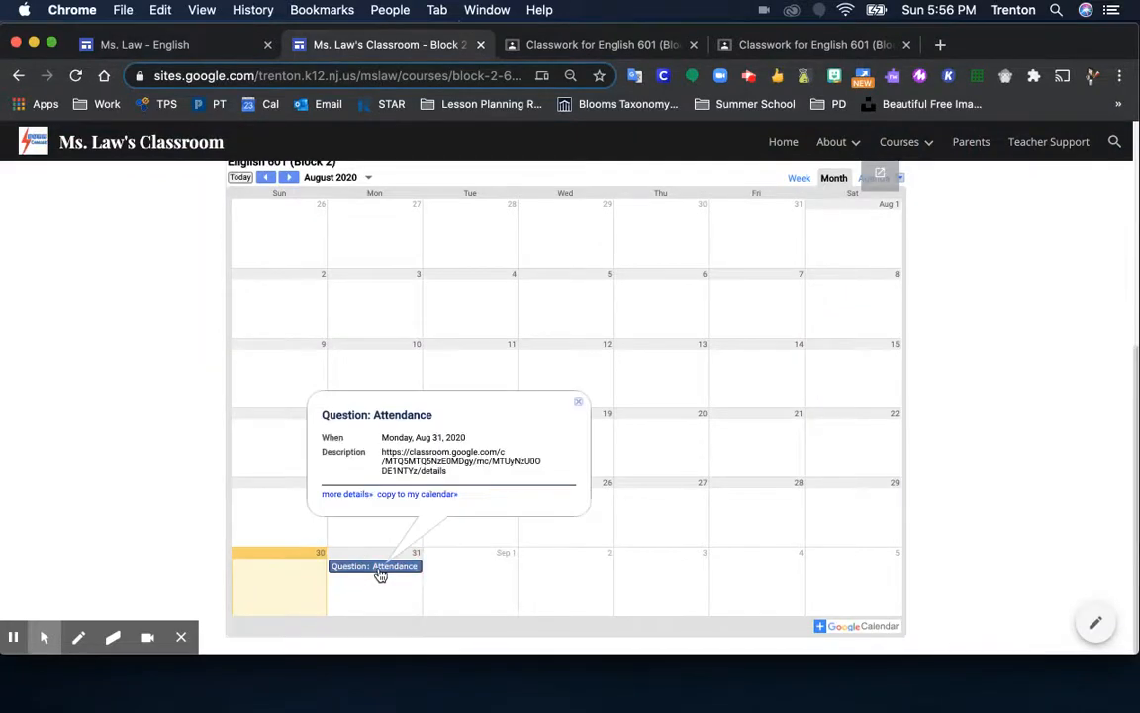
left_click(360, 494)
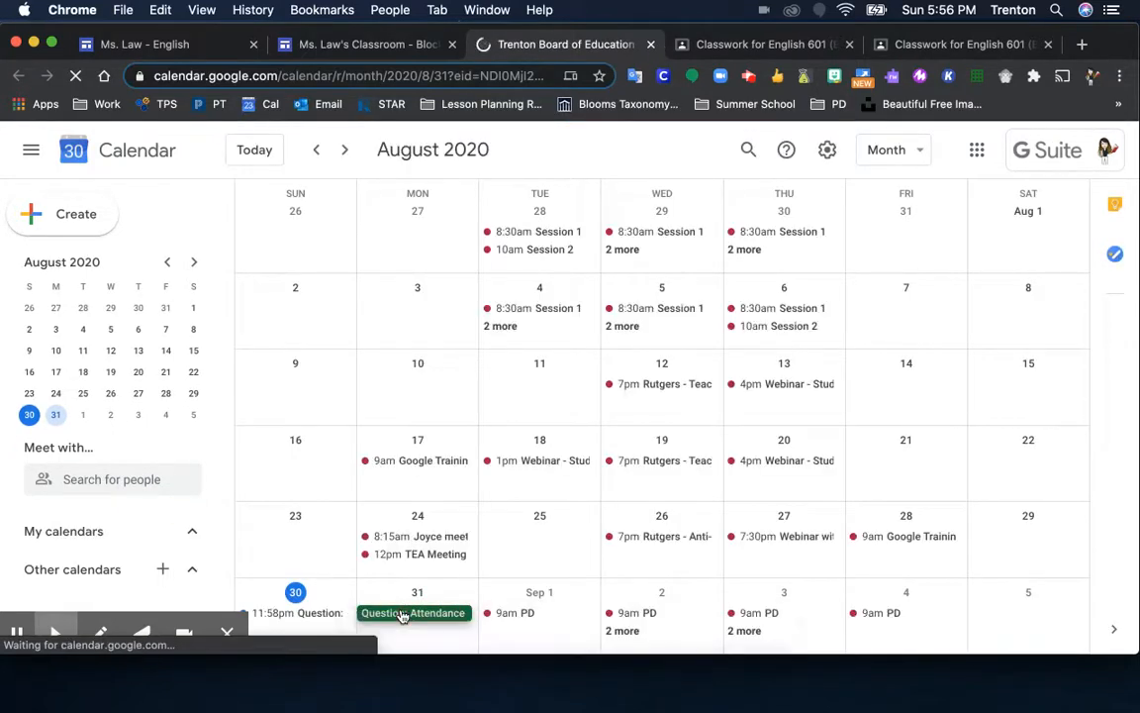
left_click(397, 615)
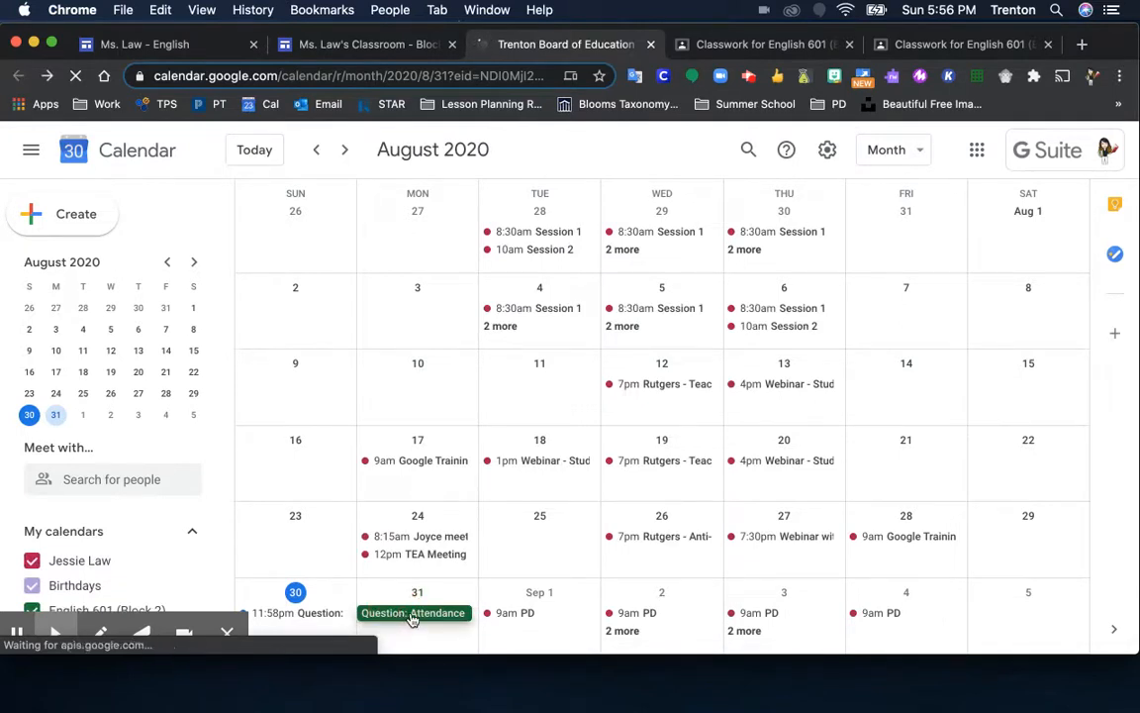
left_click(644, 286)
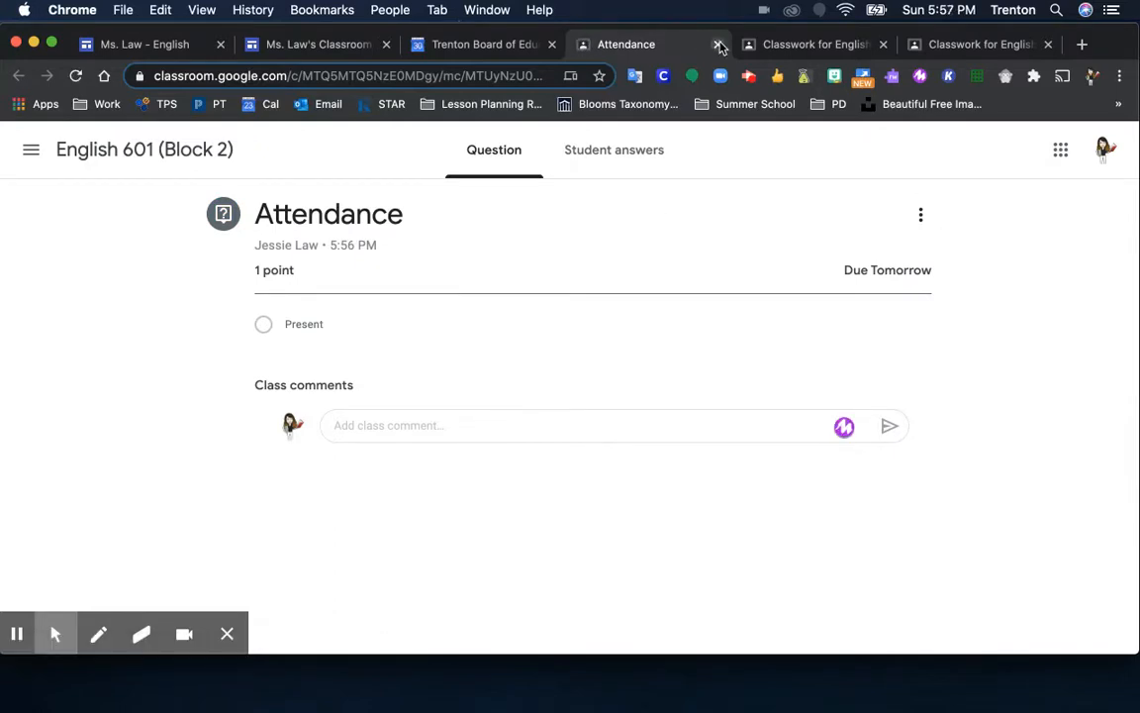
Step: Close the Attendance question and Google Calendar tabs and return to the header of the Block 2 page
key("super+w")
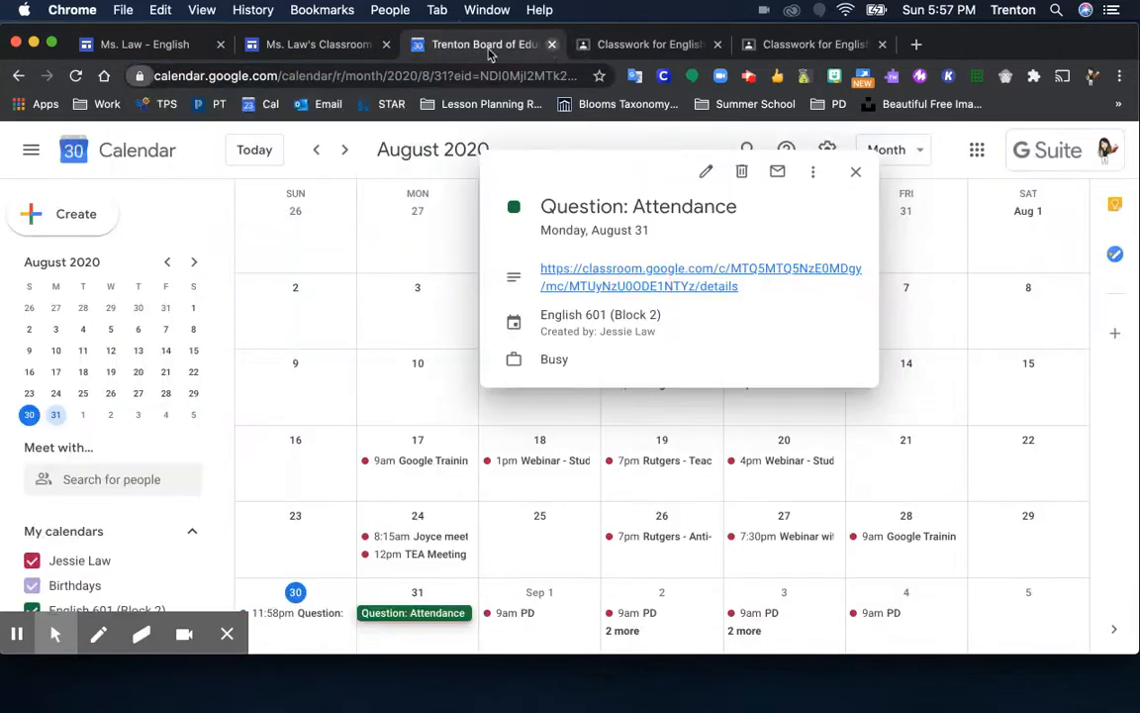
key("super+w")
left_click(355, 40)
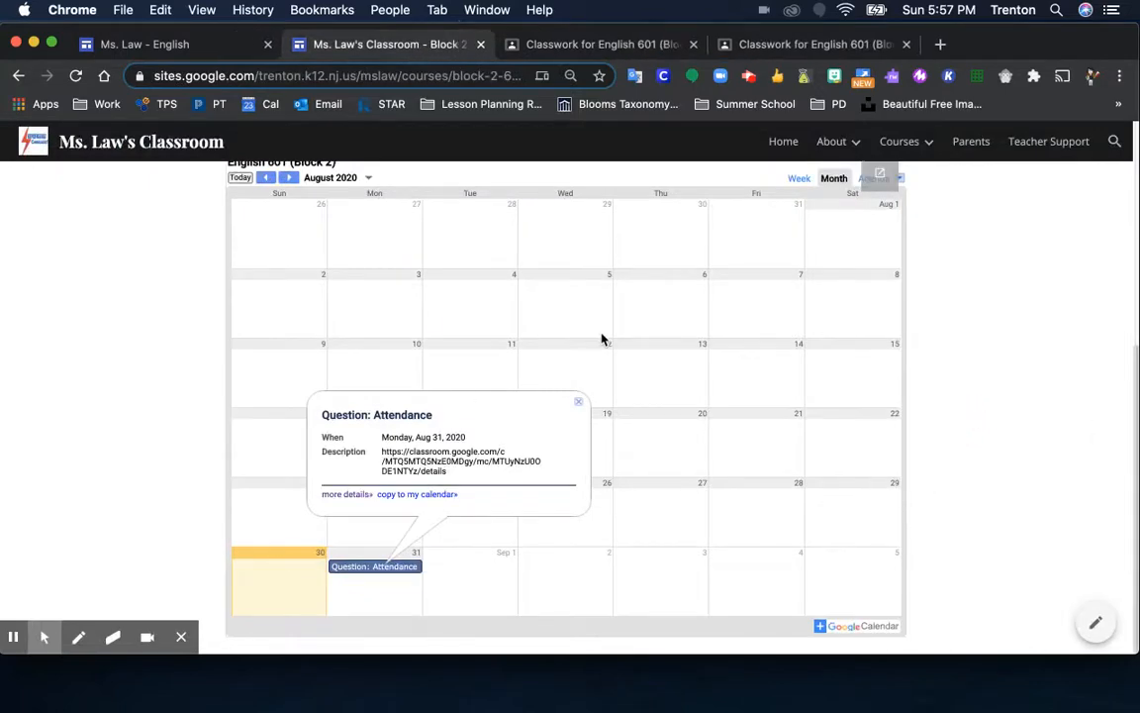
scroll(693, 337, "up", 5)
scroll(800, 343, "up", 1)
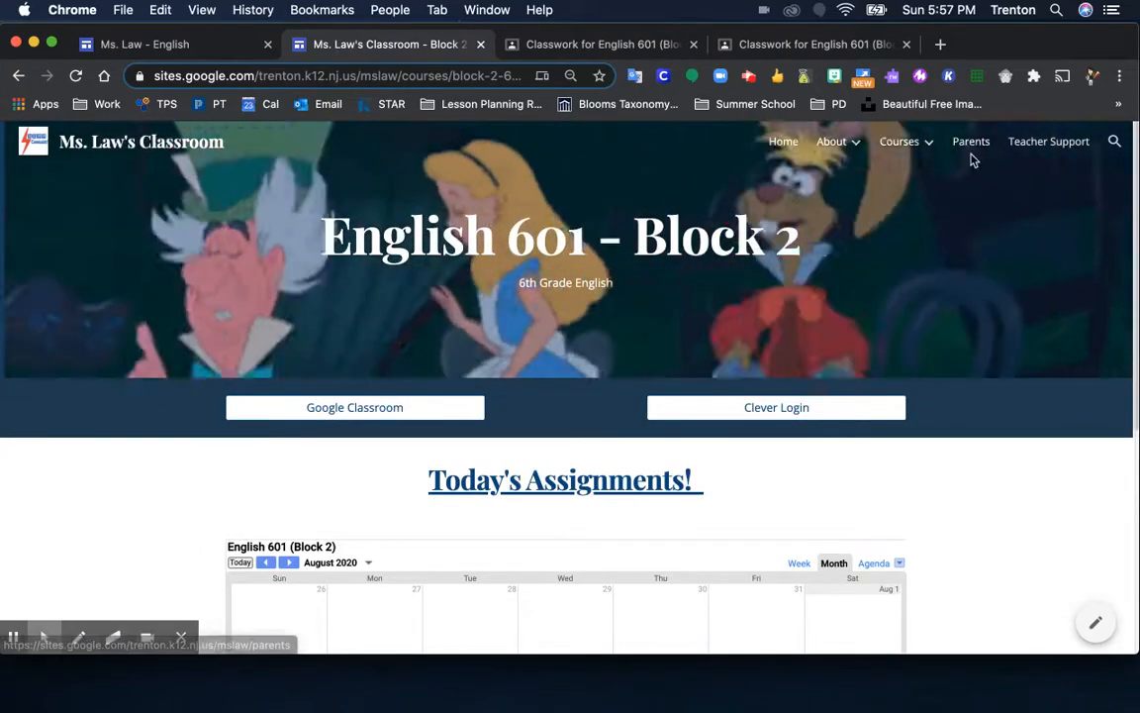
Step: Go to the site's Parents page, examine its link buttons and survey section, and dismiss the translation pop-up
mouse_move(907, 156)
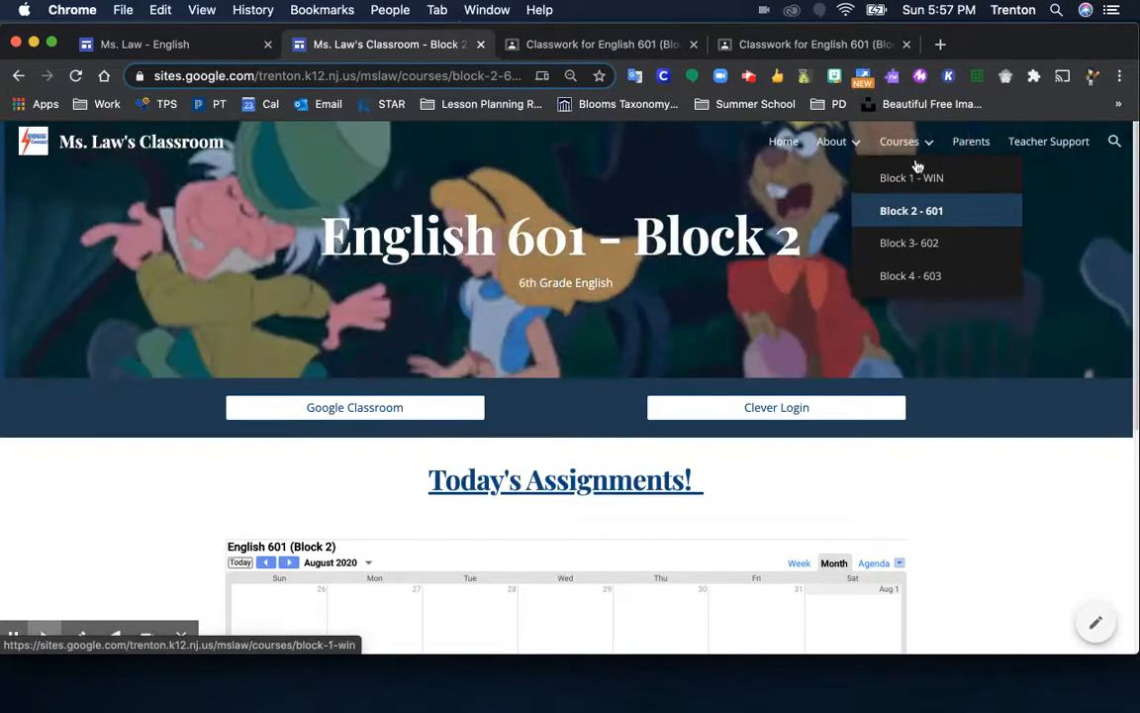
left_click(987, 144)
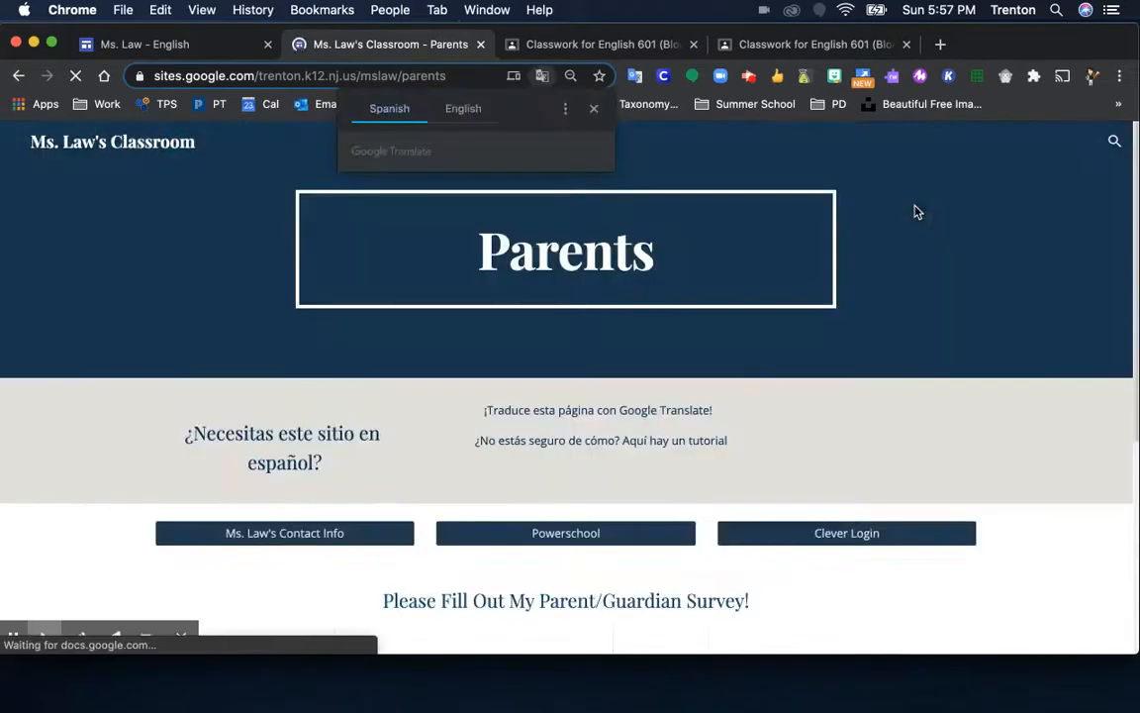
scroll(726, 463, "down", 5)
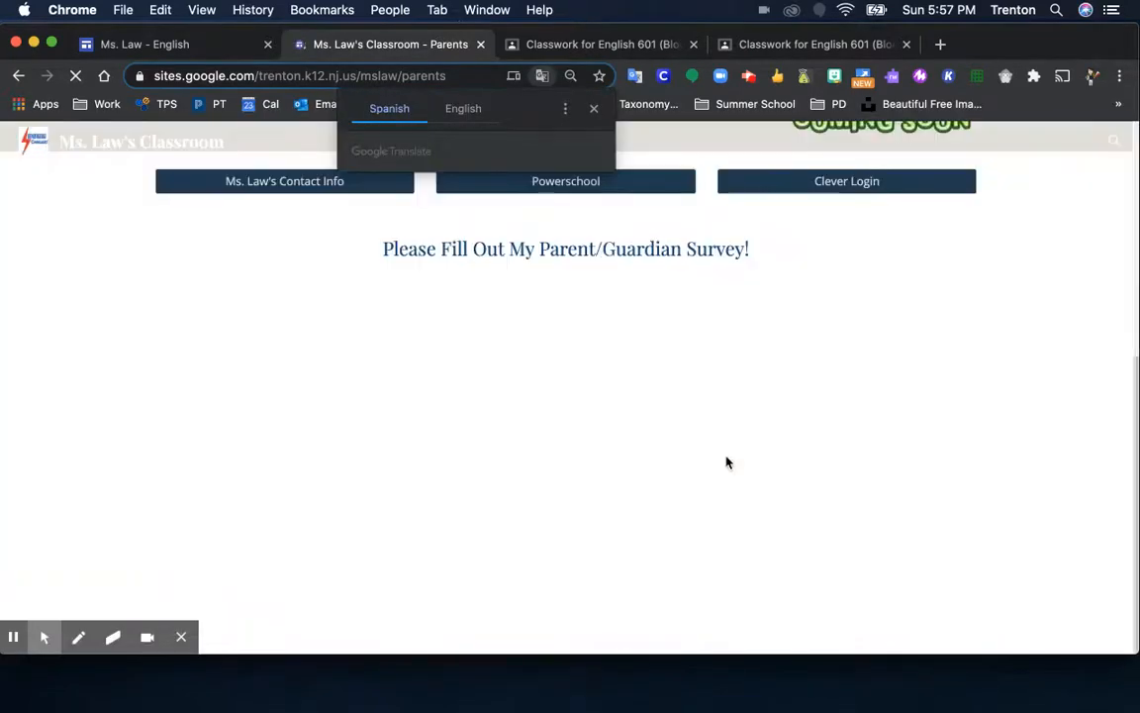
scroll(721, 415, "up", 3)
scroll(719, 404, "down", 3)
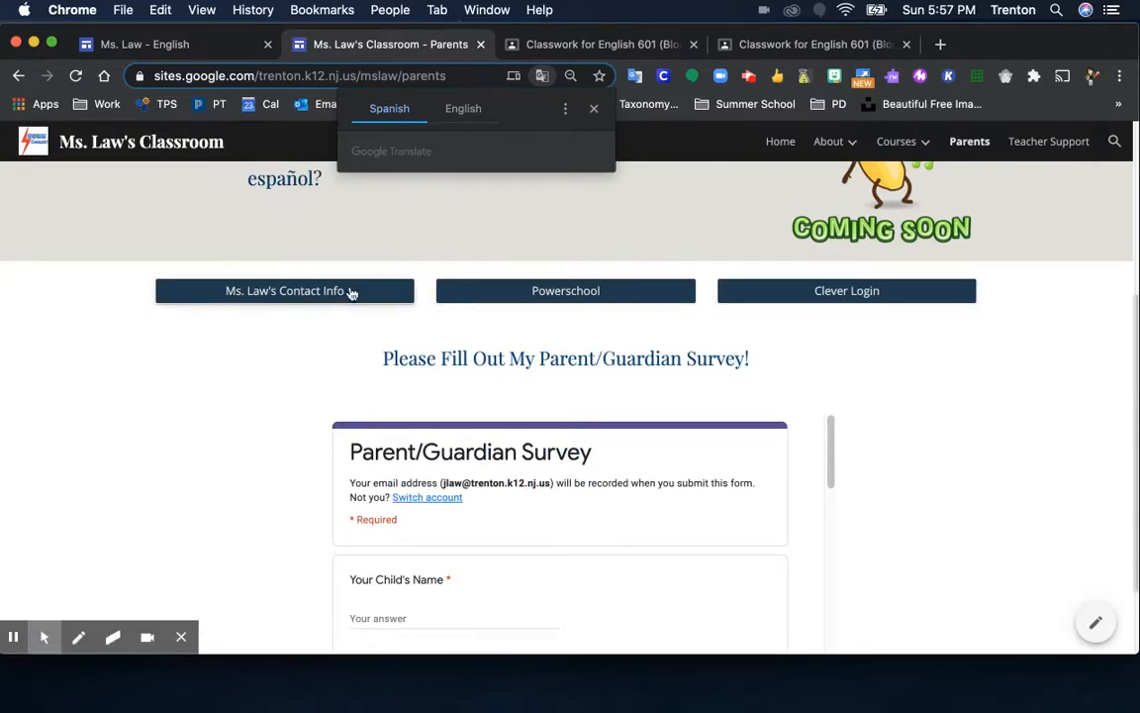
left_click(594, 111)
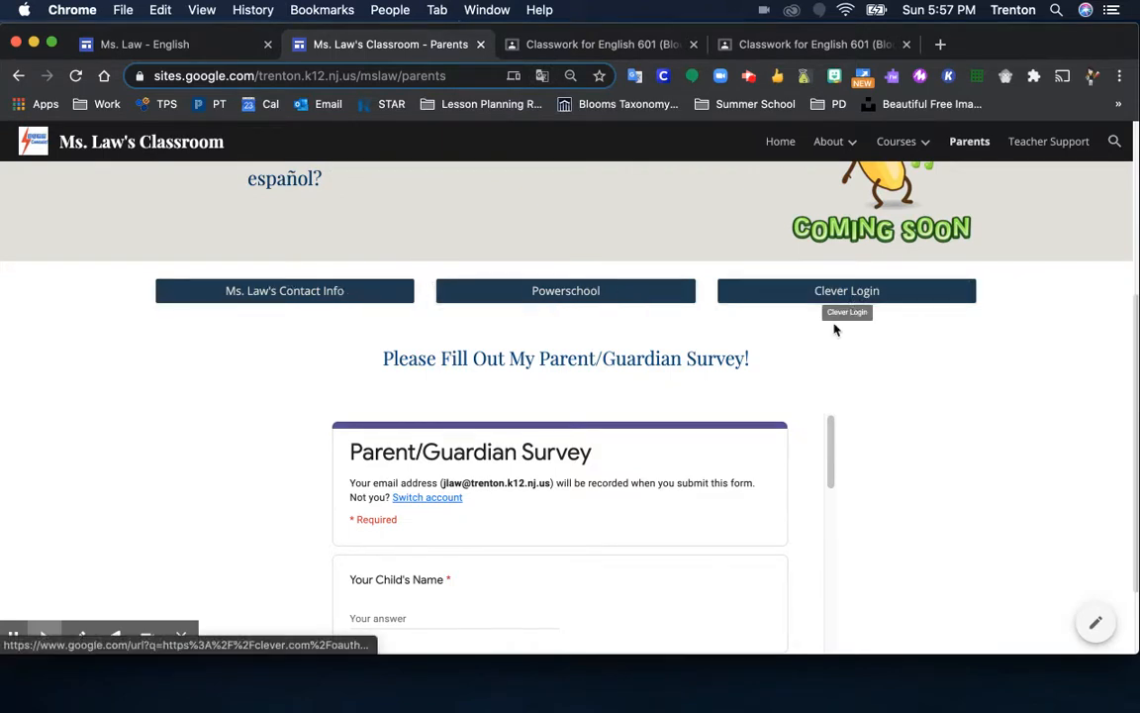
Step: Examine the questions of the Parent/Guardian Survey embedded on the Parents page
scroll(835, 326, "down", 1)
scroll(851, 343, "down", 2)
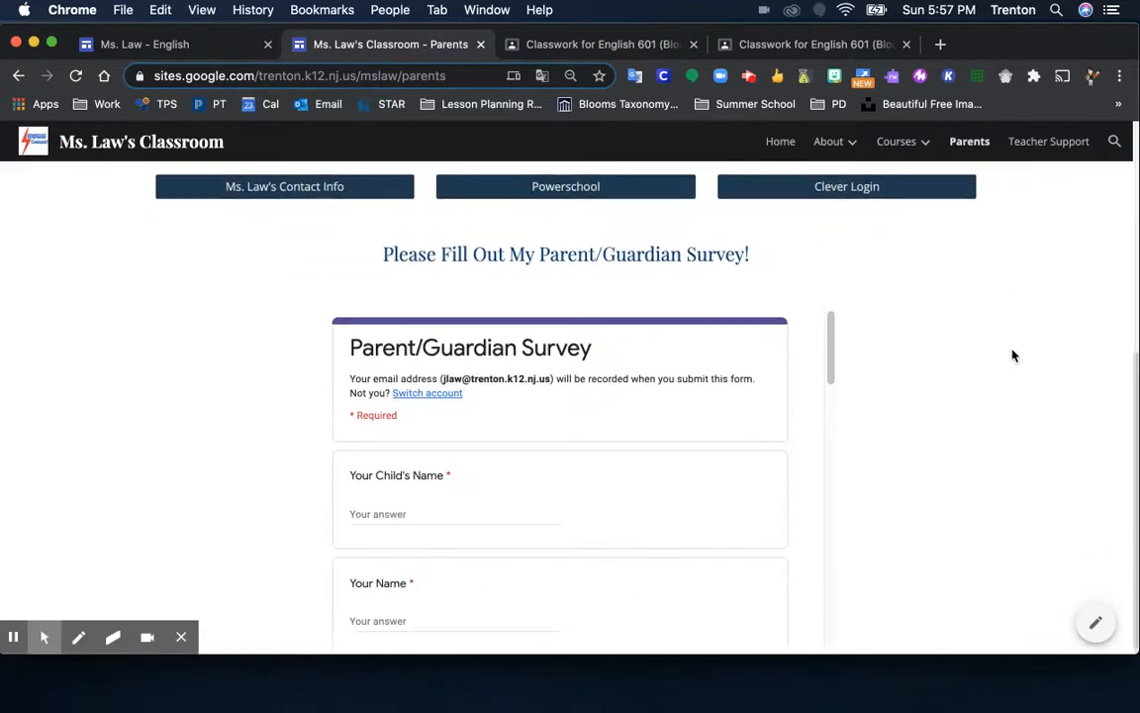
scroll(679, 423, "down", 8)
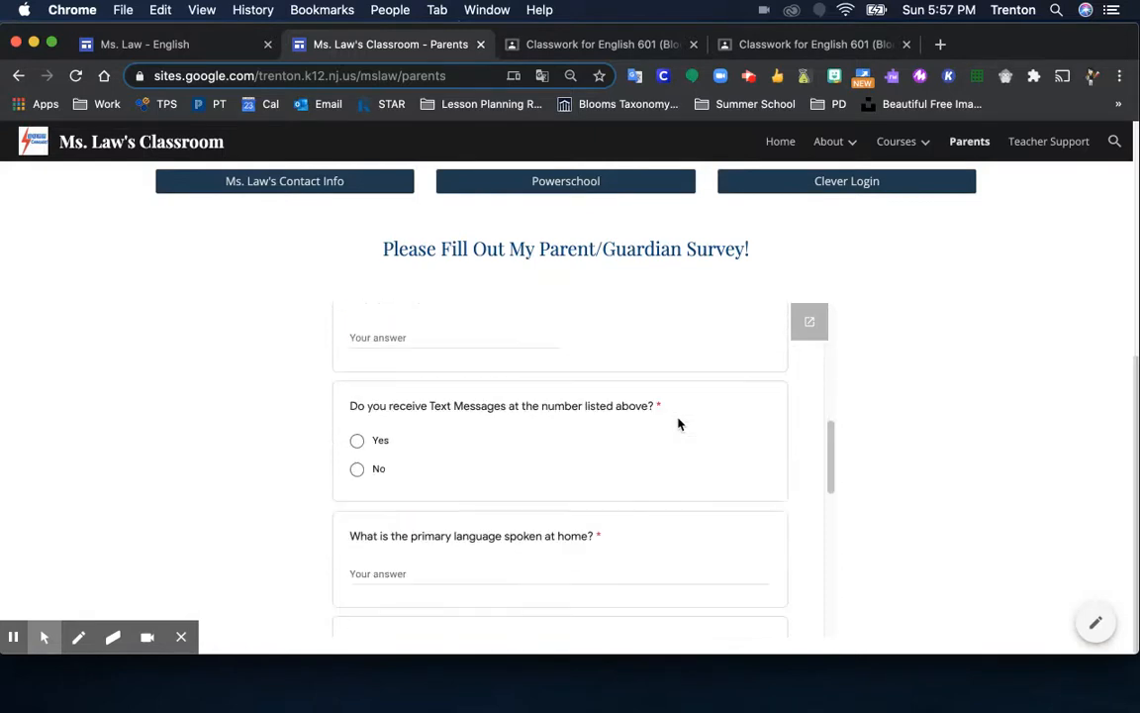
Step: Review the embedded Parent/Guardian Survey through its final questions and return to the header of the Parents page
scroll(679, 423, "down", 8)
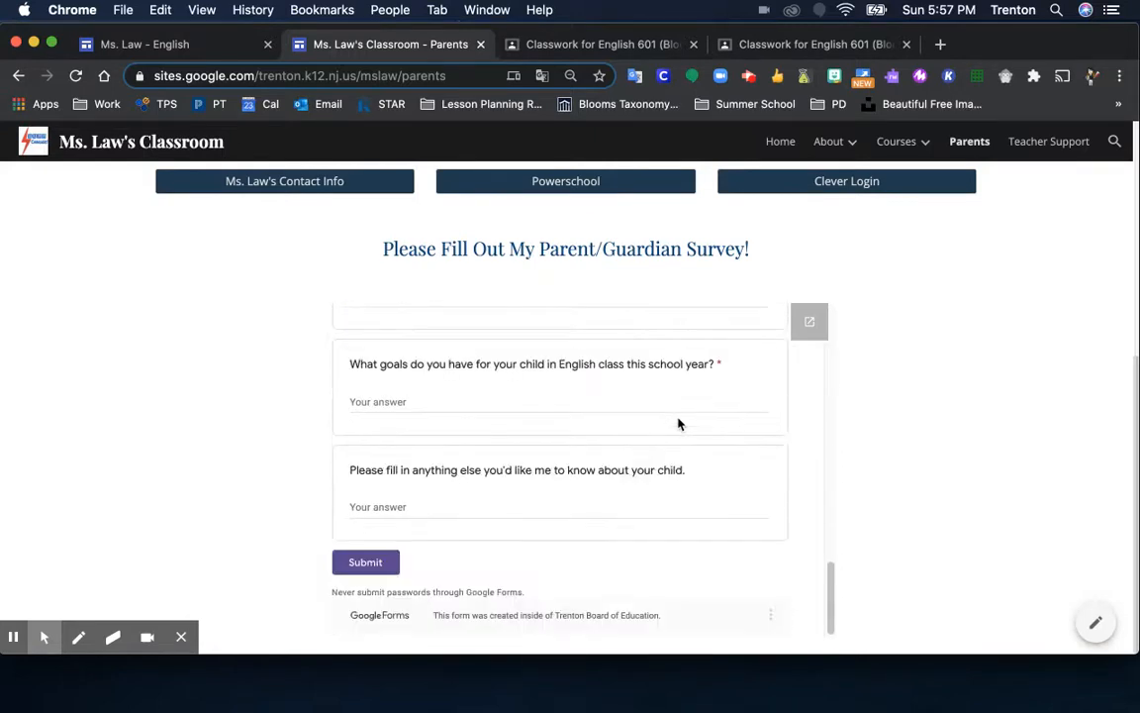
scroll(679, 424, "up", 15)
scroll(680, 424, "down", 10)
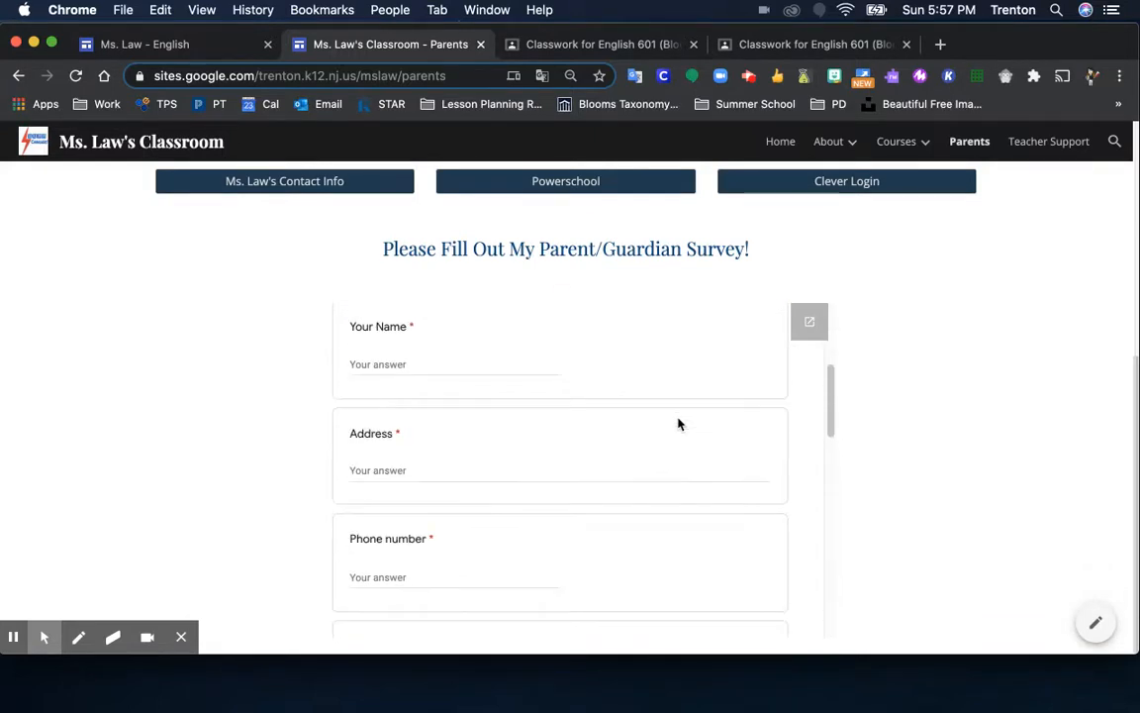
scroll(679, 424, "down", 3)
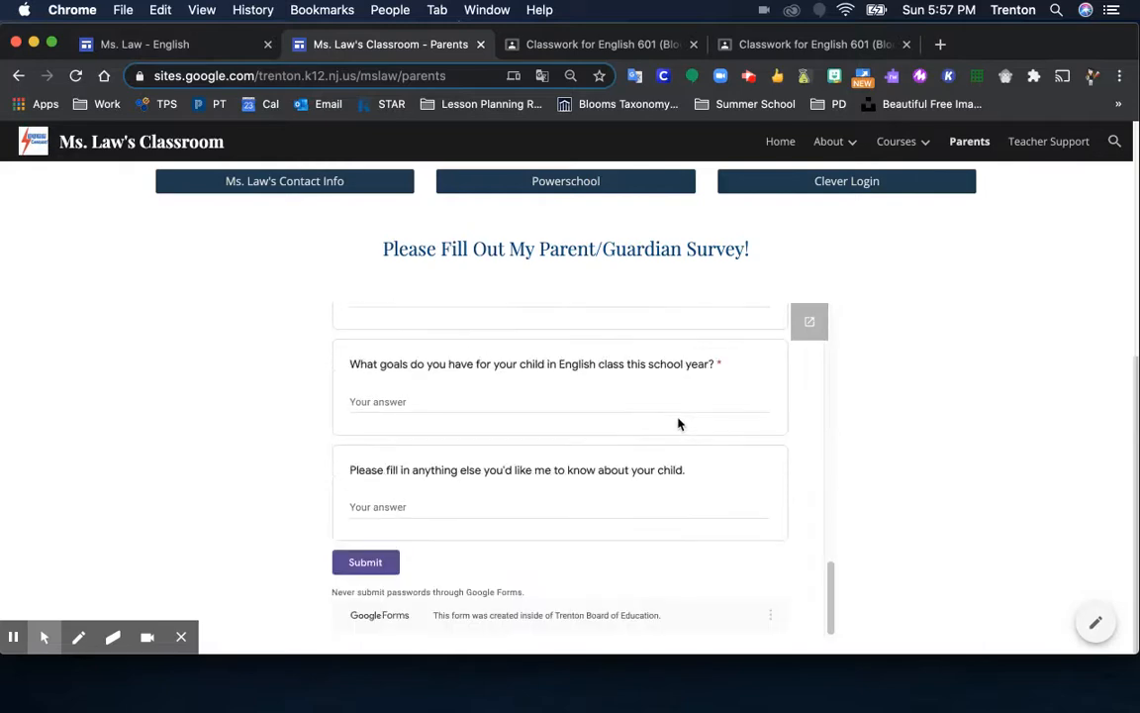
scroll(769, 465, "up", 15)
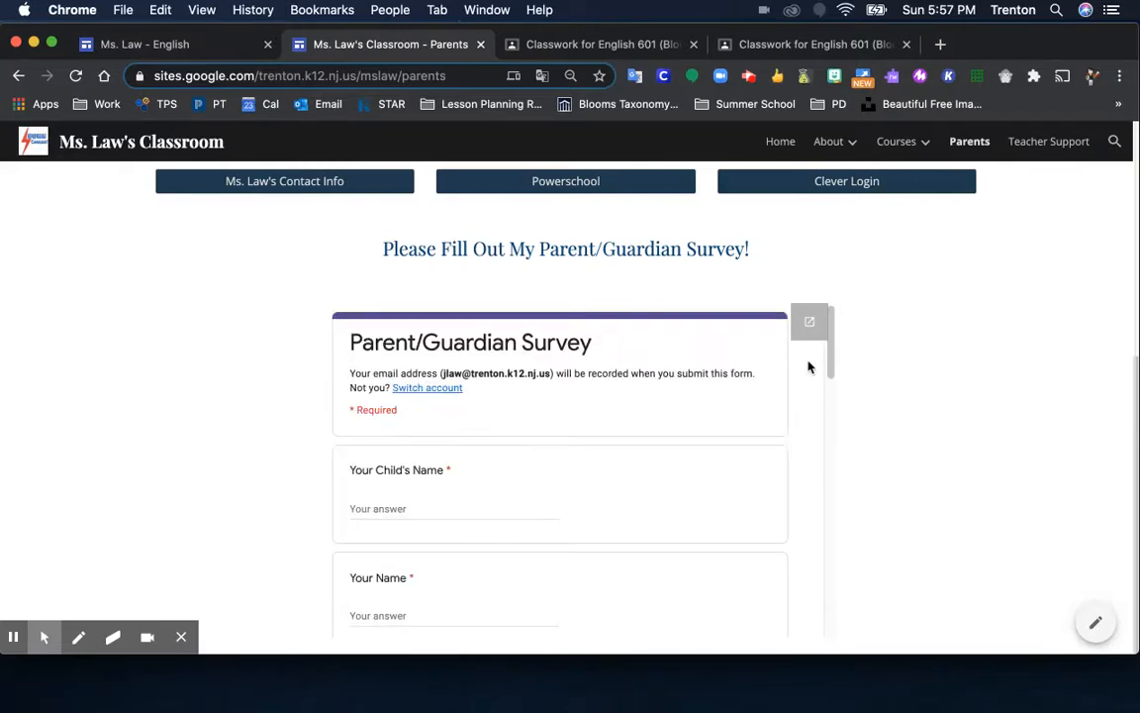
scroll(976, 317, "up", 5)
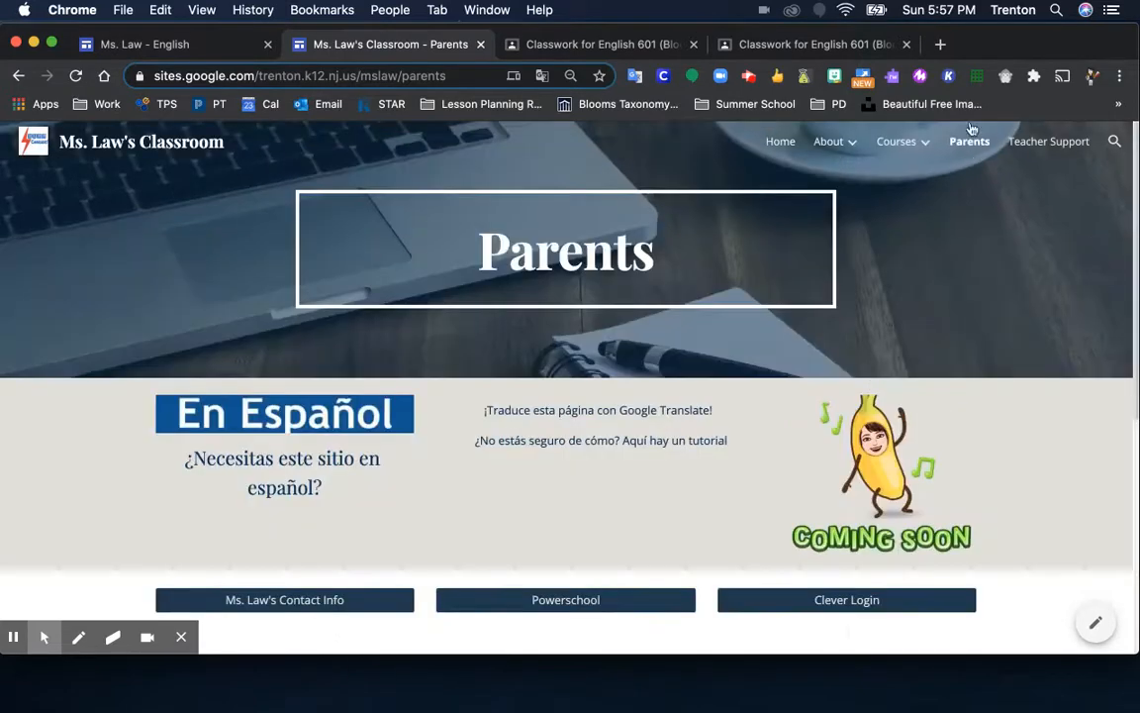
Step: Open the Meet the Teacher! page and examine its contact buttons, education, career and photo carousel sections
mouse_move(847, 149)
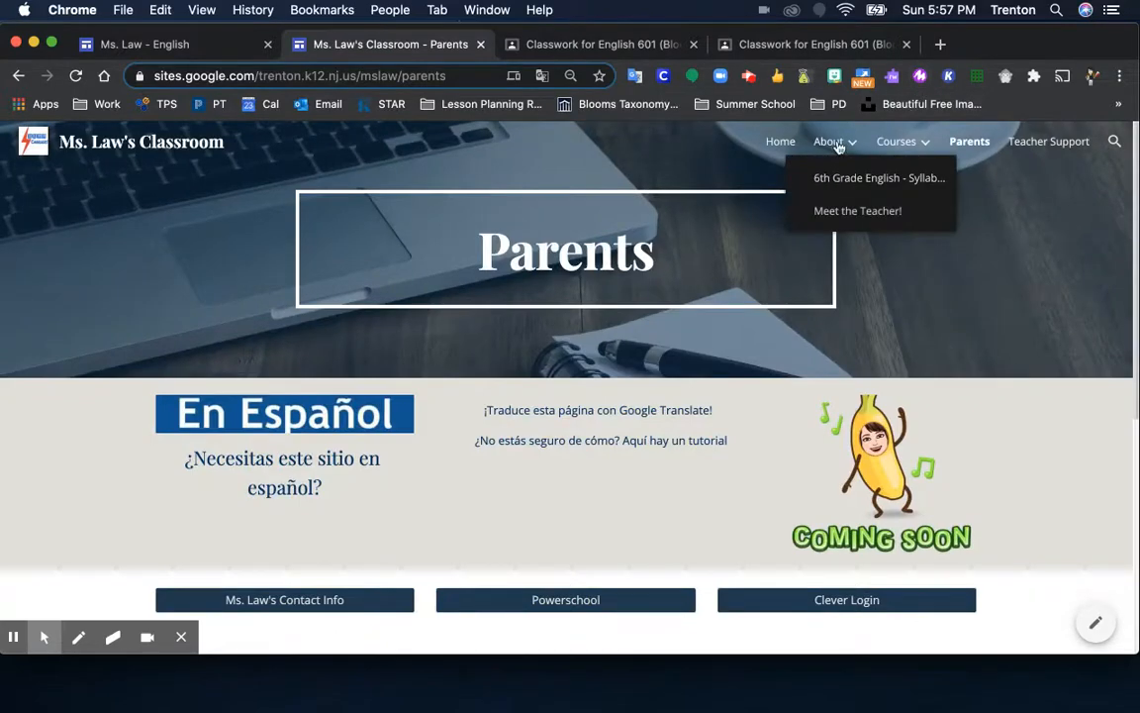
left_click(833, 214)
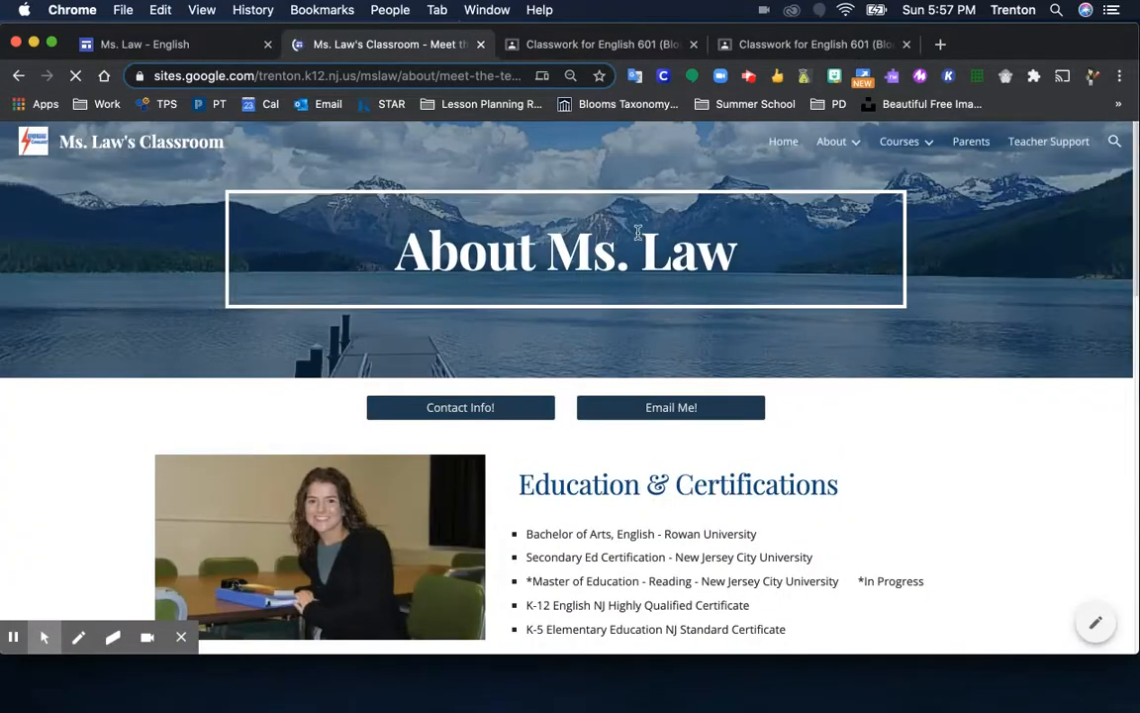
scroll(695, 272, "down", 2)
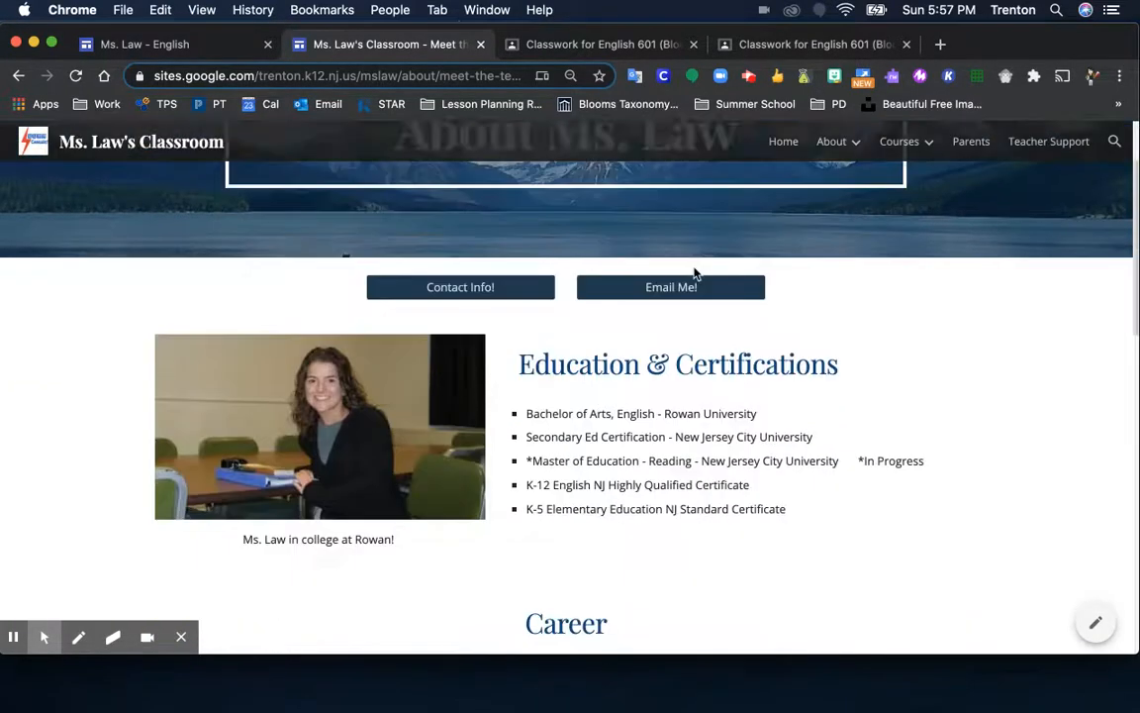
scroll(653, 260, "up", 2)
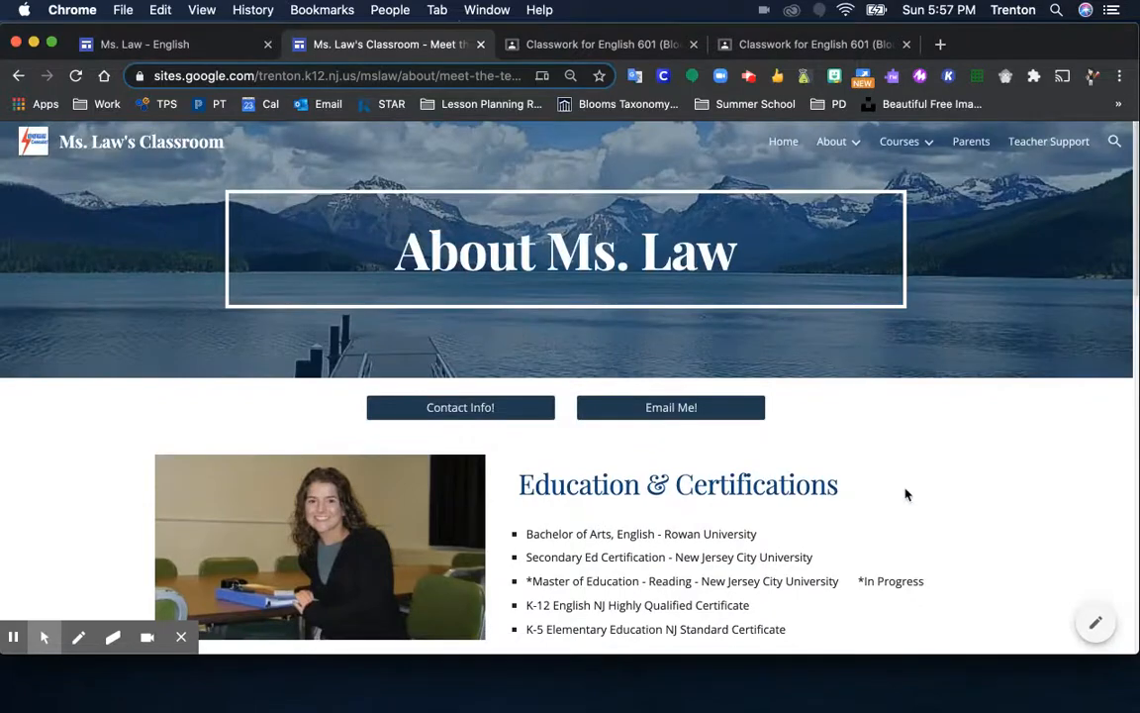
scroll(905, 494, "down", 3)
scroll(717, 401, "down", 1)
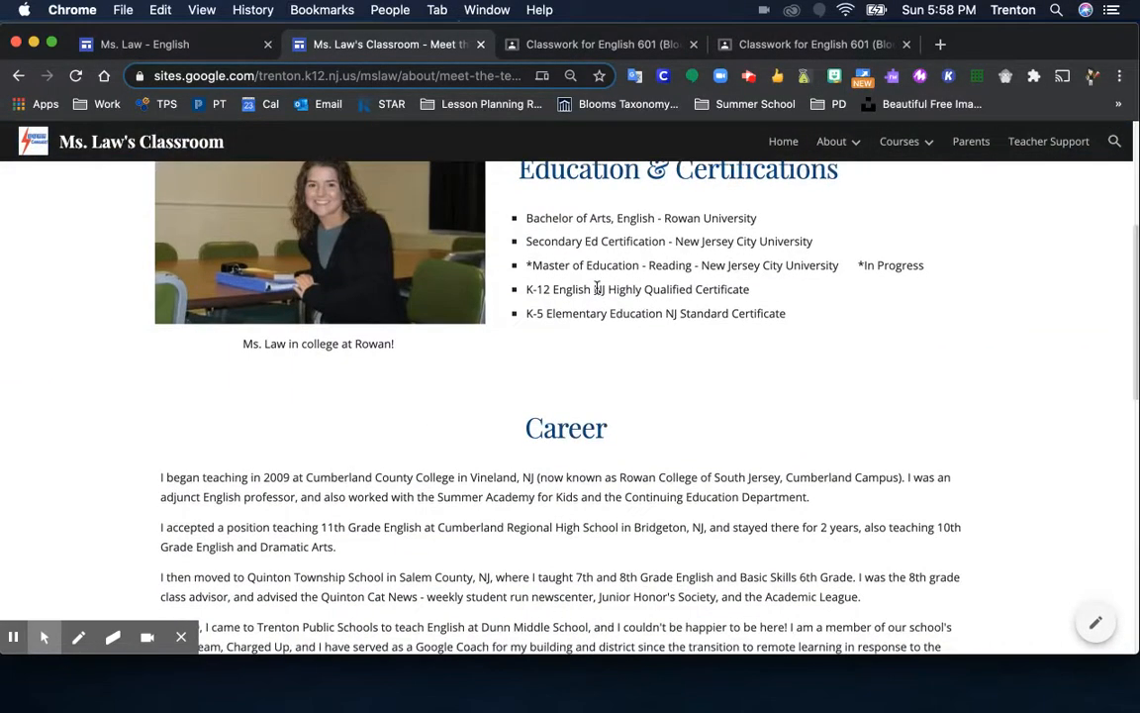
scroll(752, 391, "down", 3)
scroll(768, 380, "down", 4)
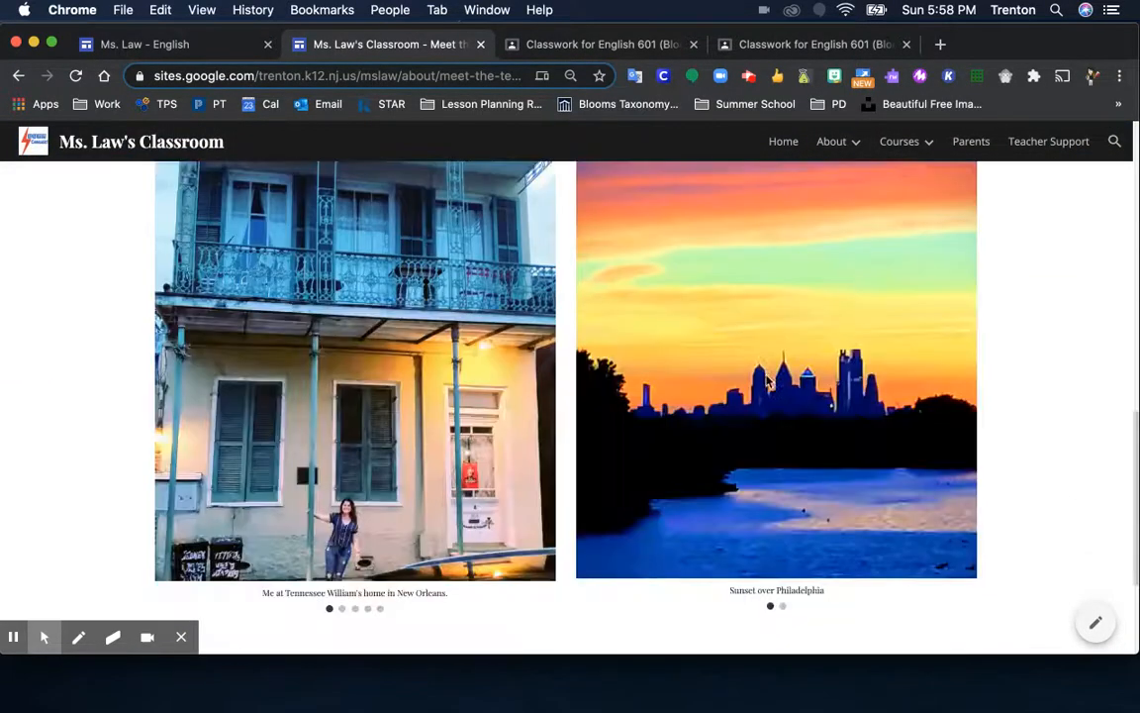
scroll(469, 317, "up", 1)
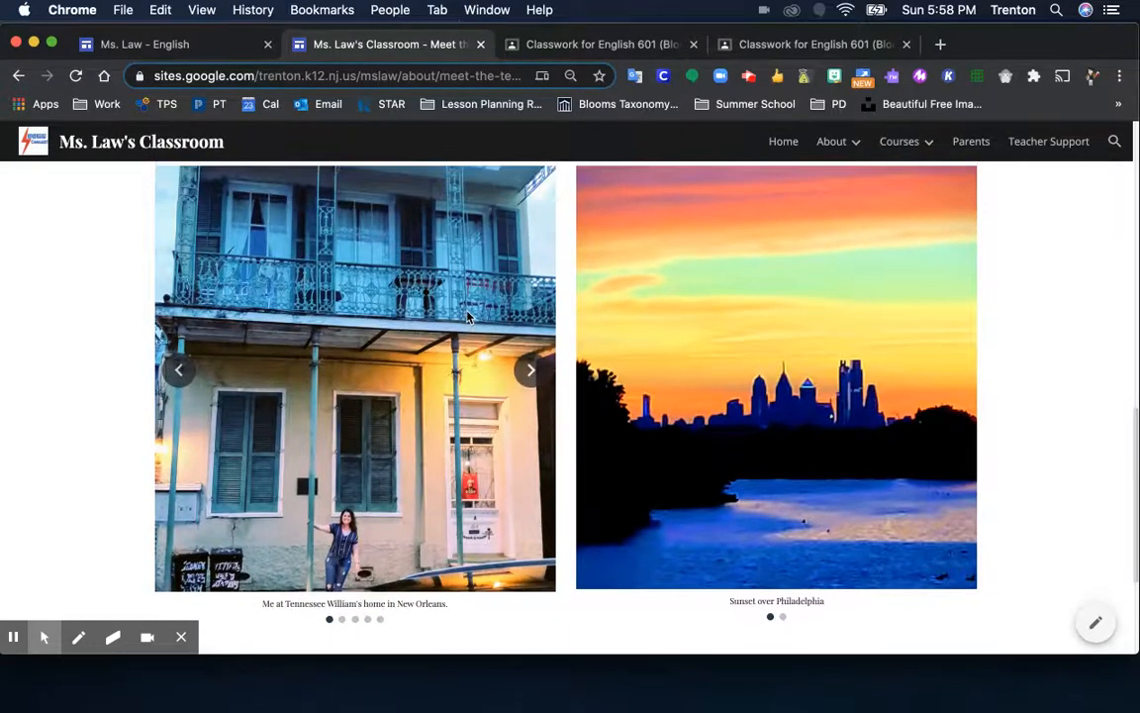
Step: Browse the travel photo carousel forward to the Sleepy Hollow picture and back to the New Orleans real estate sign
left_click(528, 396)
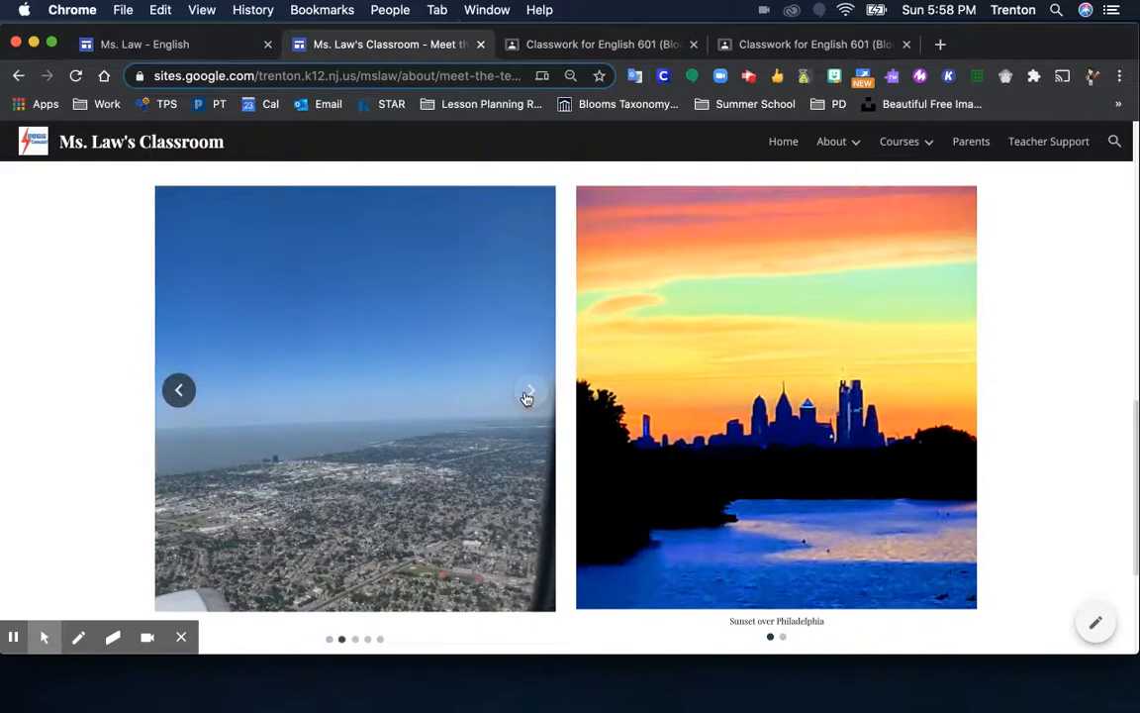
left_click(528, 396)
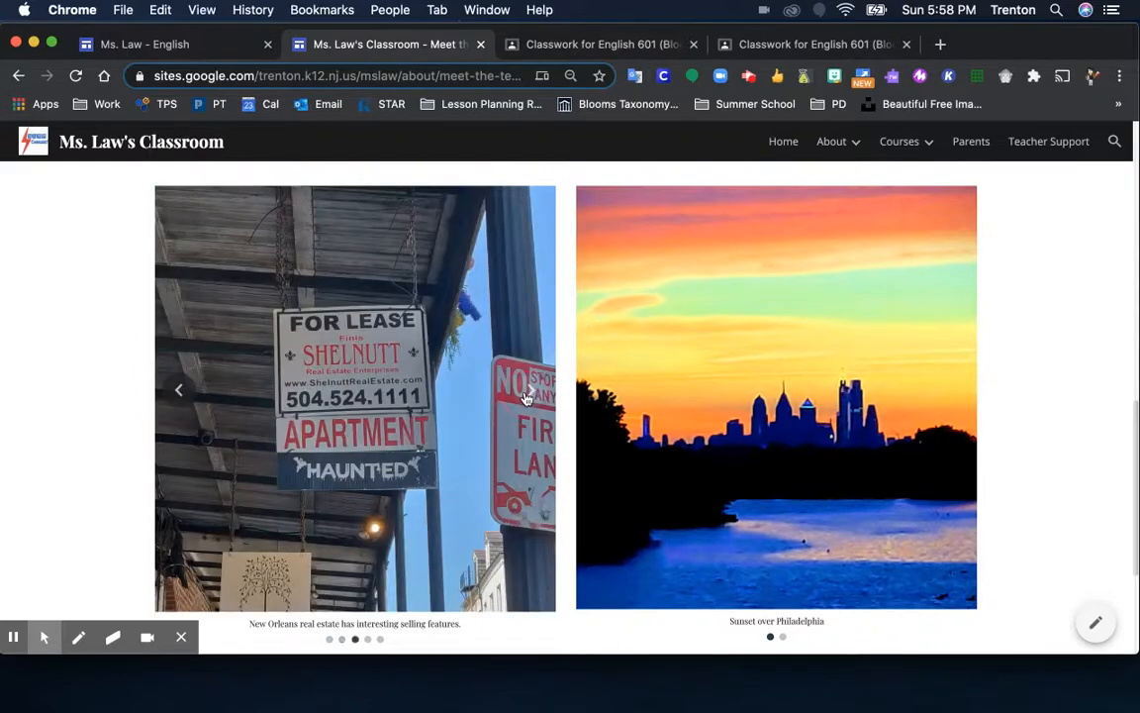
left_click(528, 396)
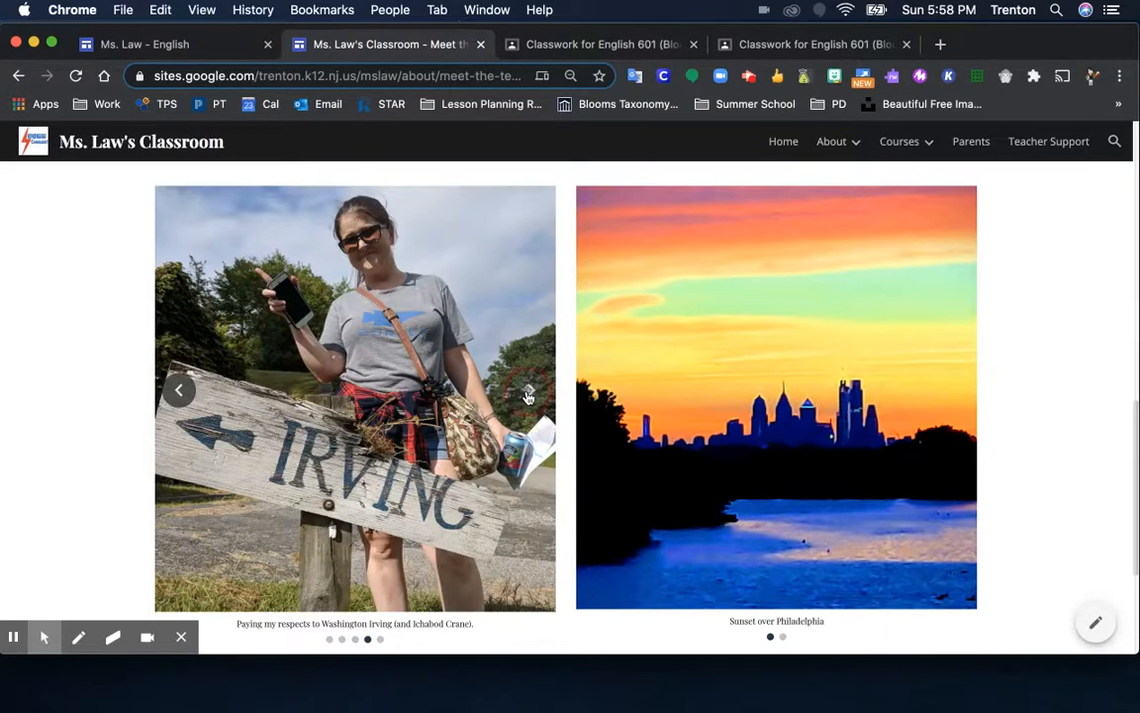
left_click(528, 396)
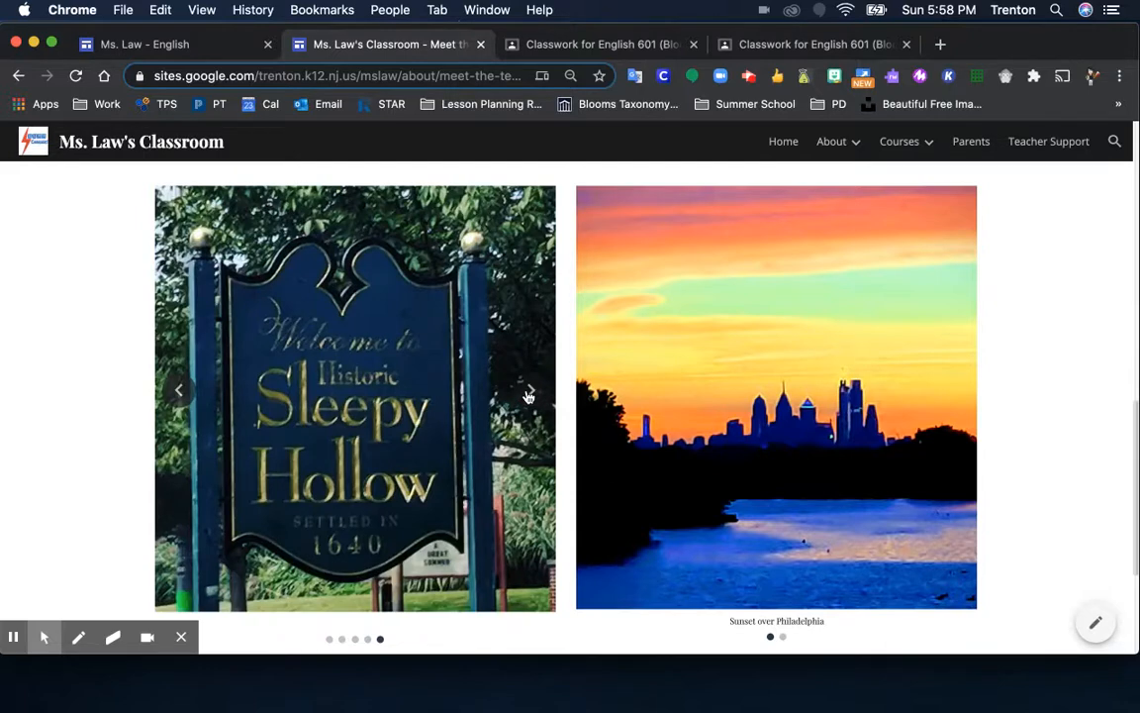
left_click(193, 396)
left_click(195, 397)
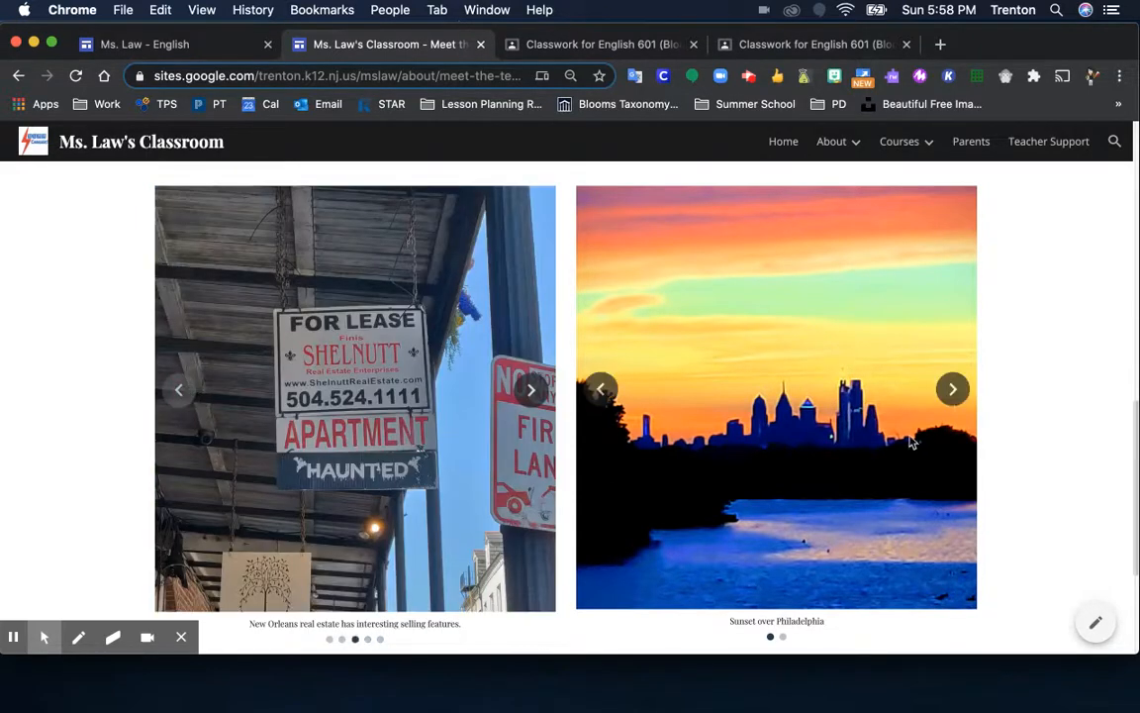
Step: View the dog photo in the Philadelphia carousel and return both carousels to their first pictures
left_click(953, 391)
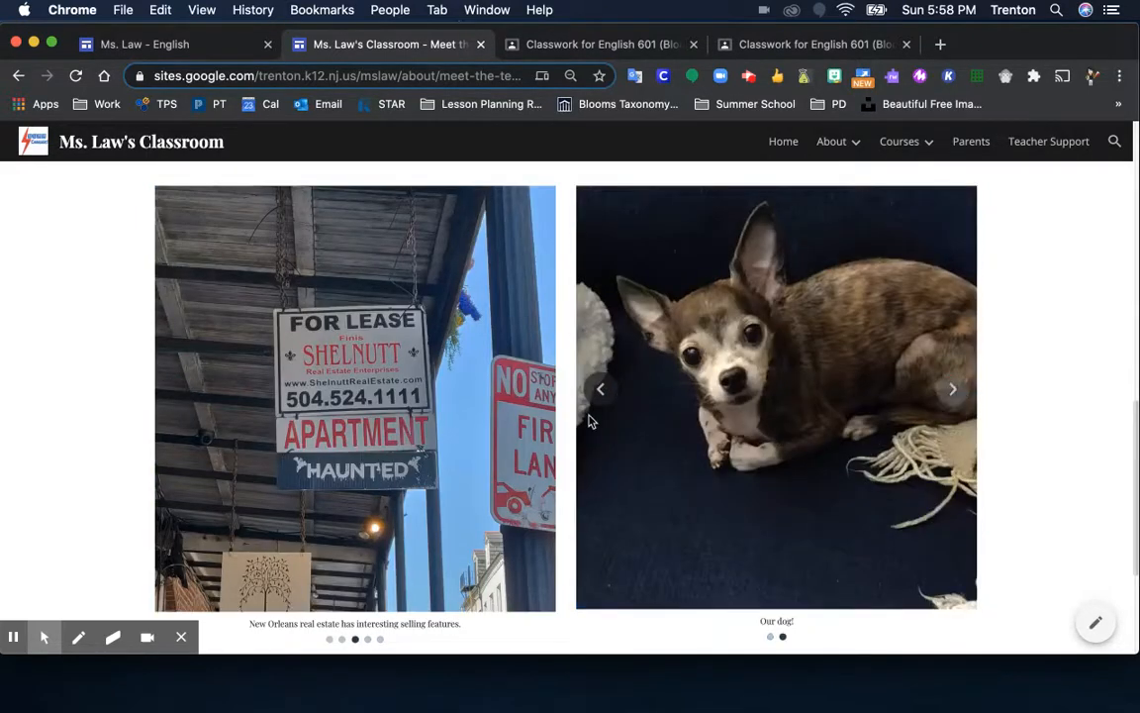
left_click(176, 392)
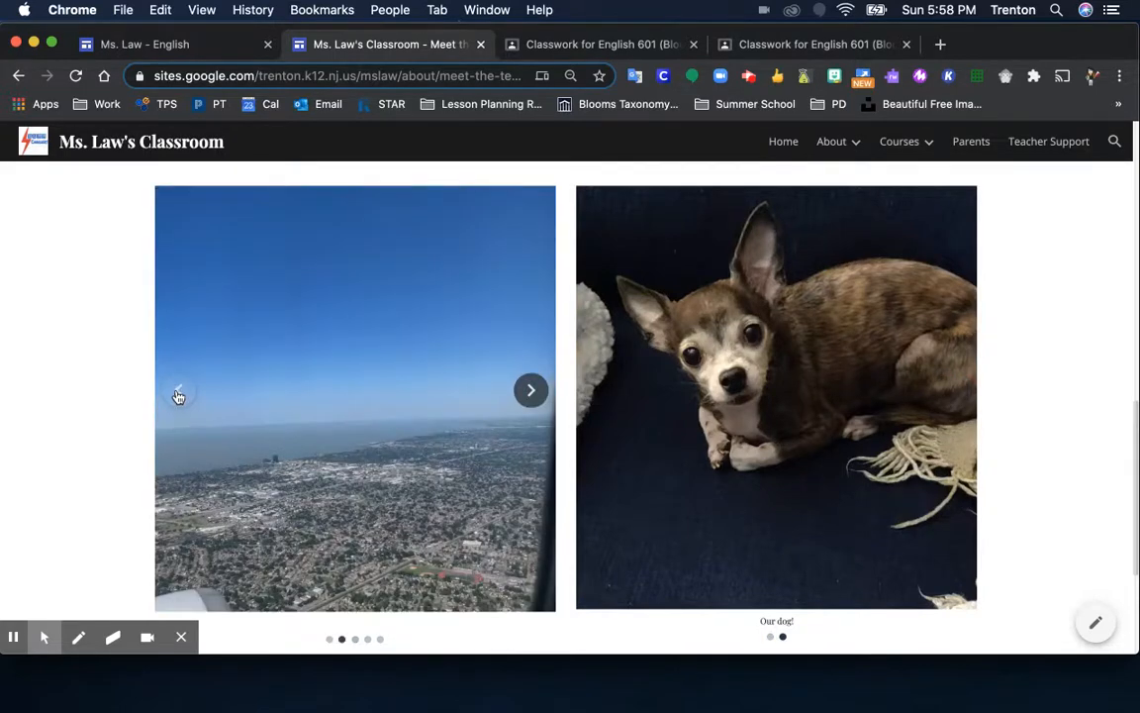
left_click(178, 393)
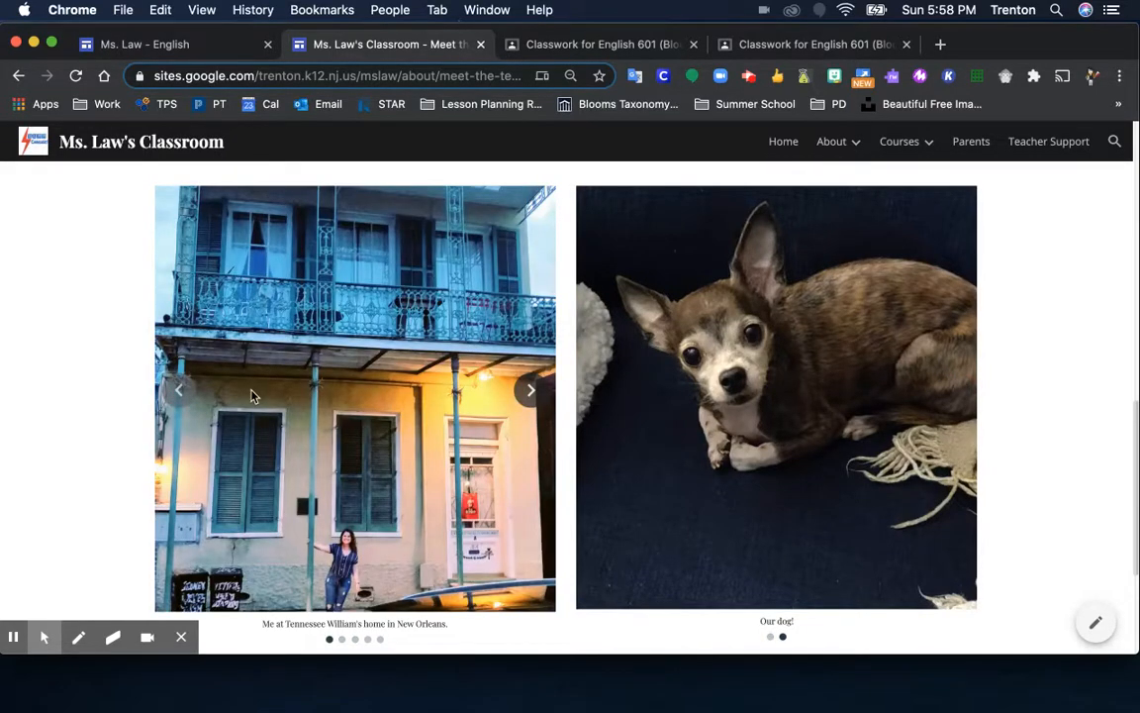
scroll(779, 486, "down", 1)
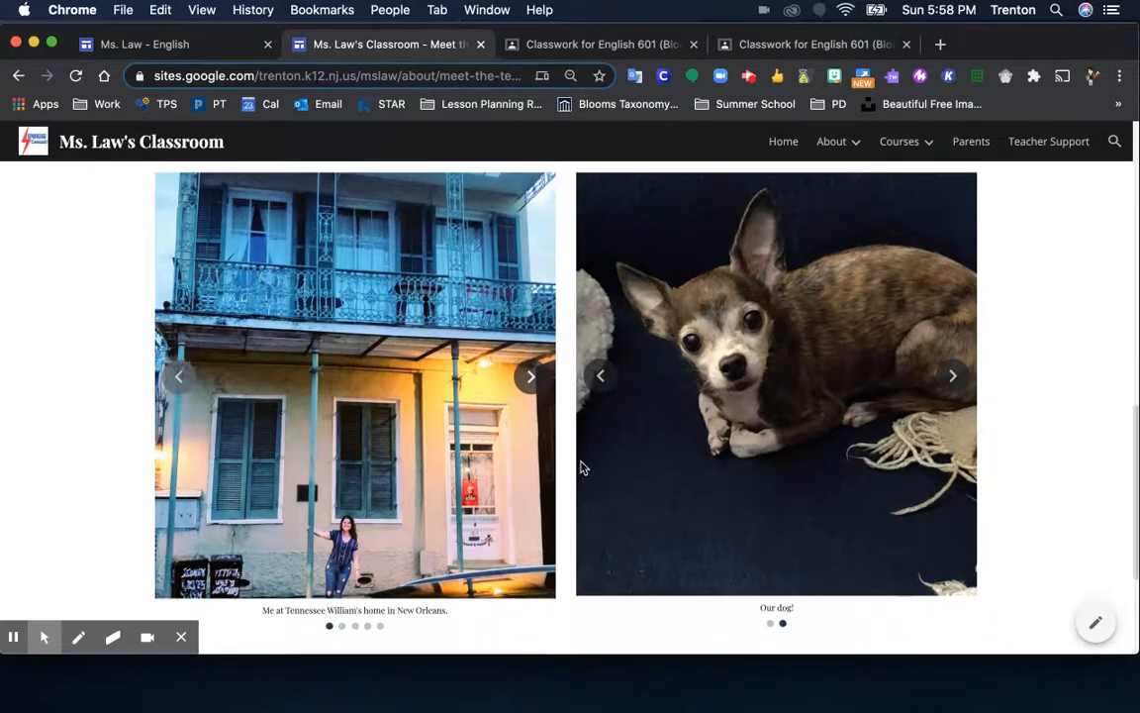
scroll(677, 412, "down", 3)
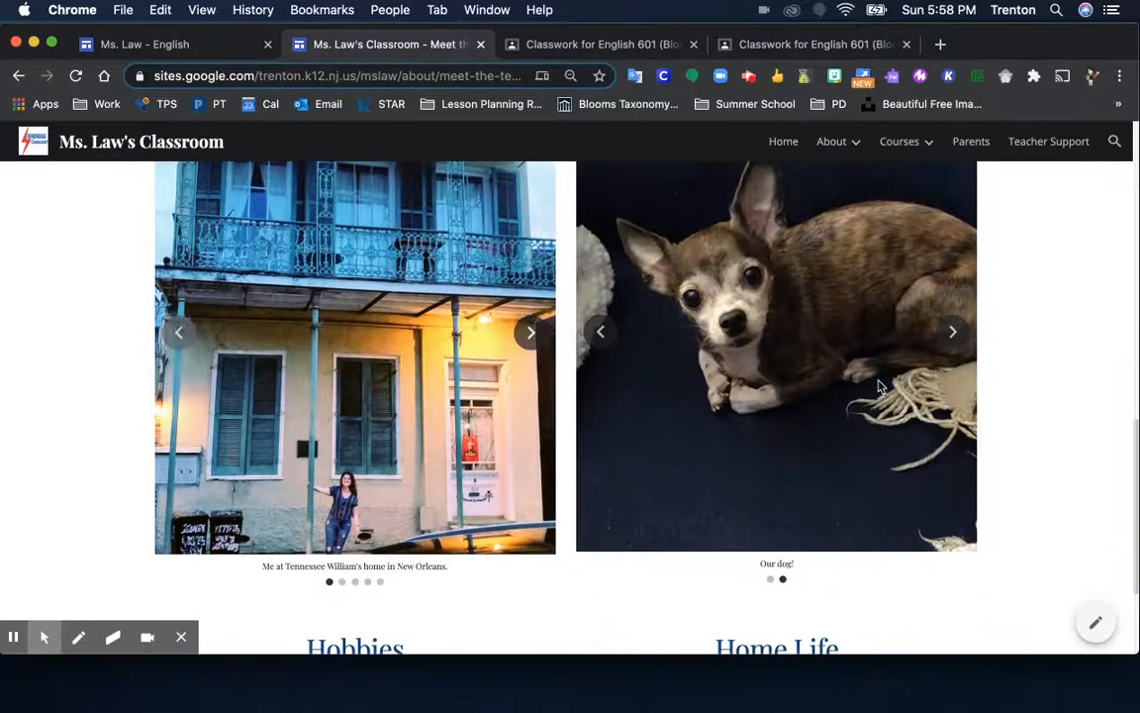
left_click(606, 335)
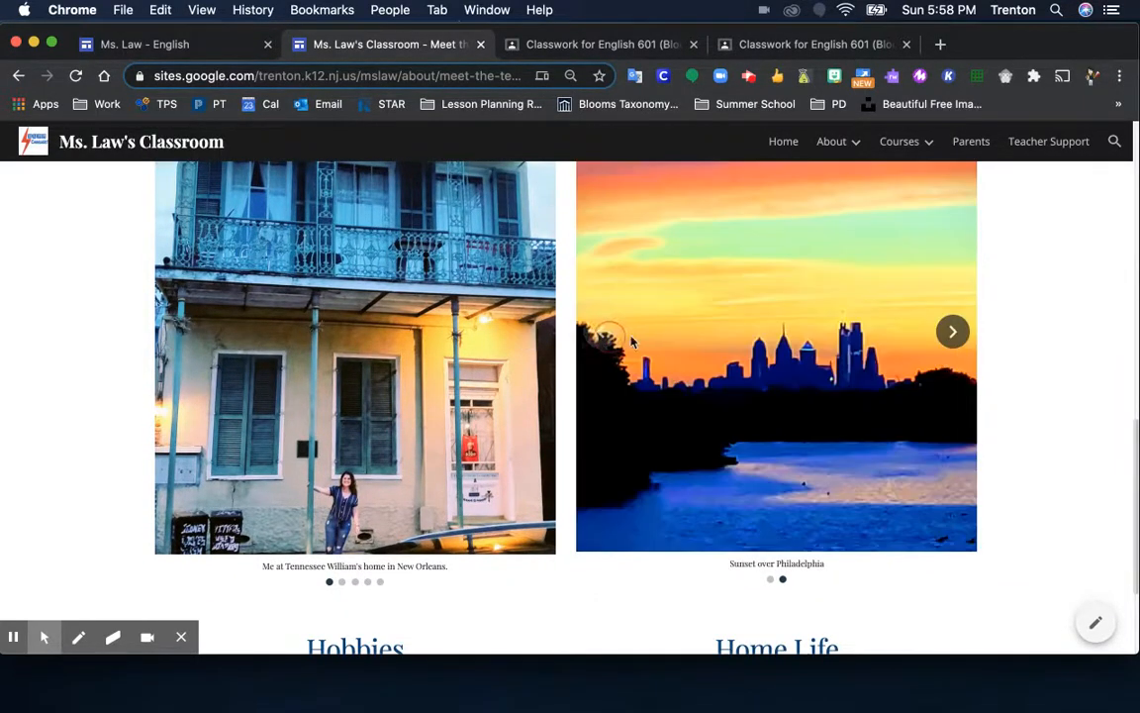
Step: Examine the Hobbies and Home Life sections of the teacher page and go to the class site's Home page
scroll(847, 395, "up", 5)
scroll(903, 520, "down", 8)
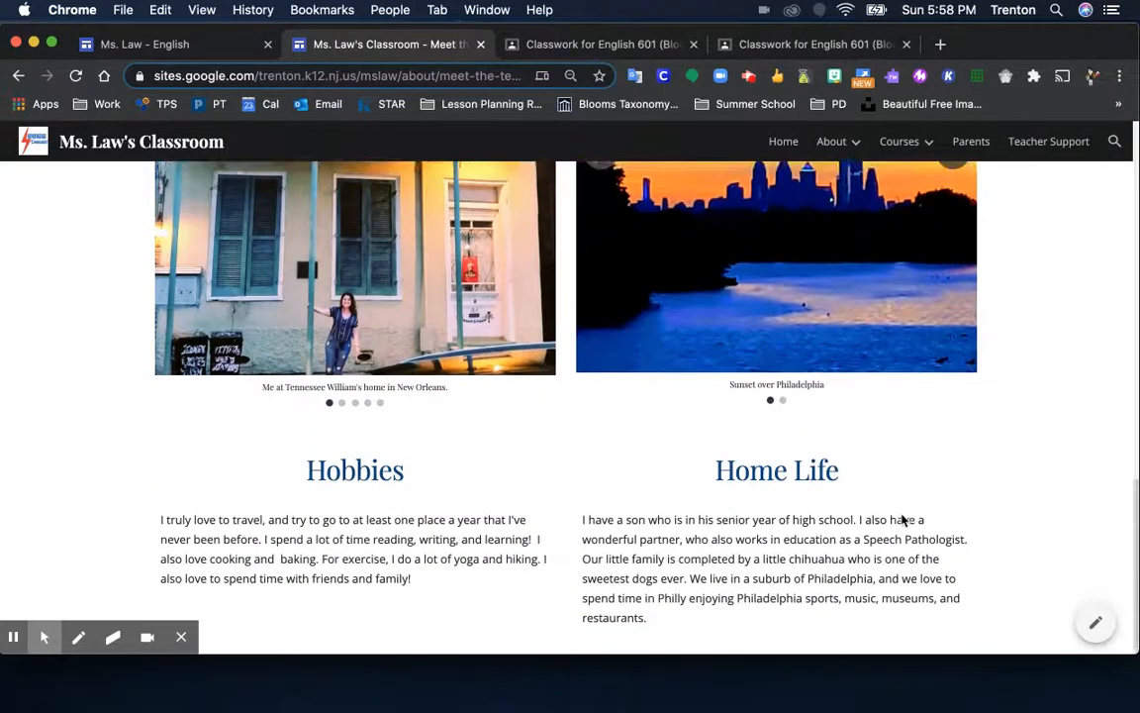
scroll(903, 522, "up", 15)
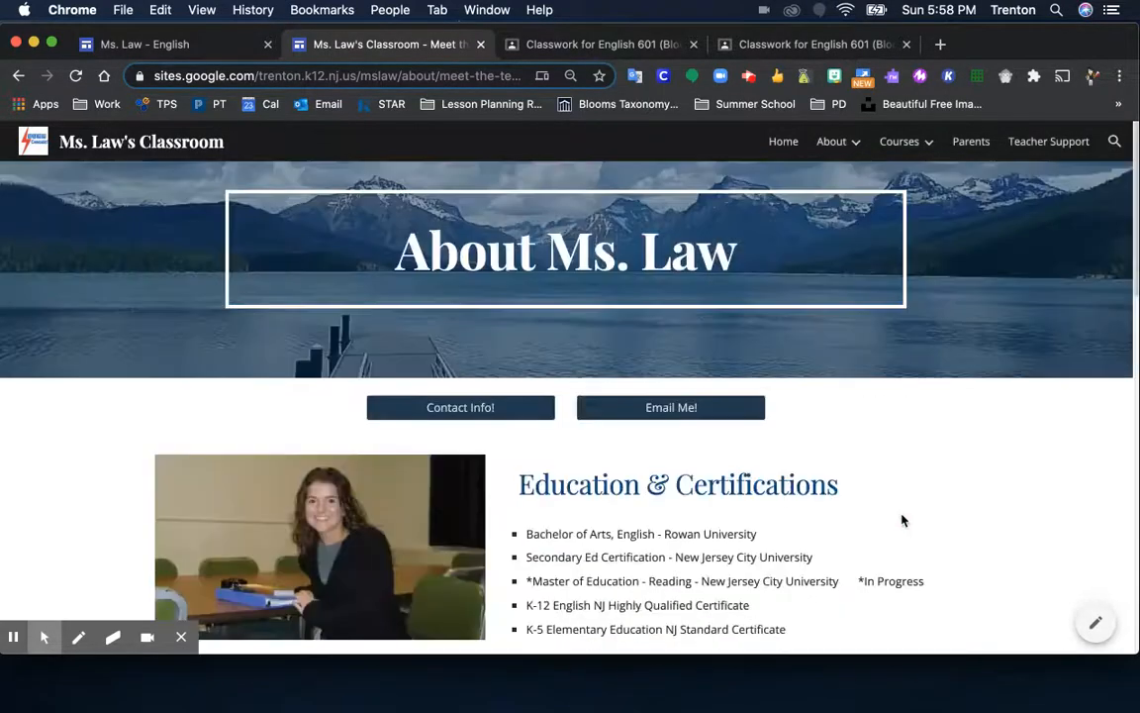
left_click(784, 143)
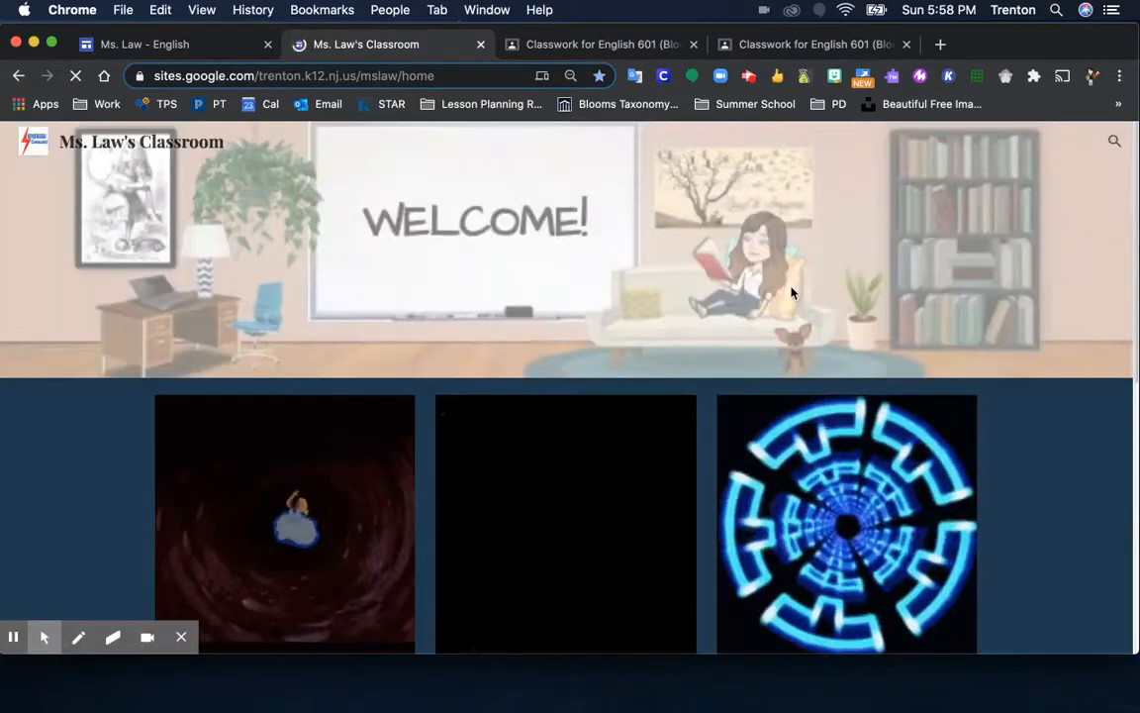
Step: Switch to the English site's editor and check its Home, Courses and hidden Syllabus pages against the navigation menu
left_click(148, 43)
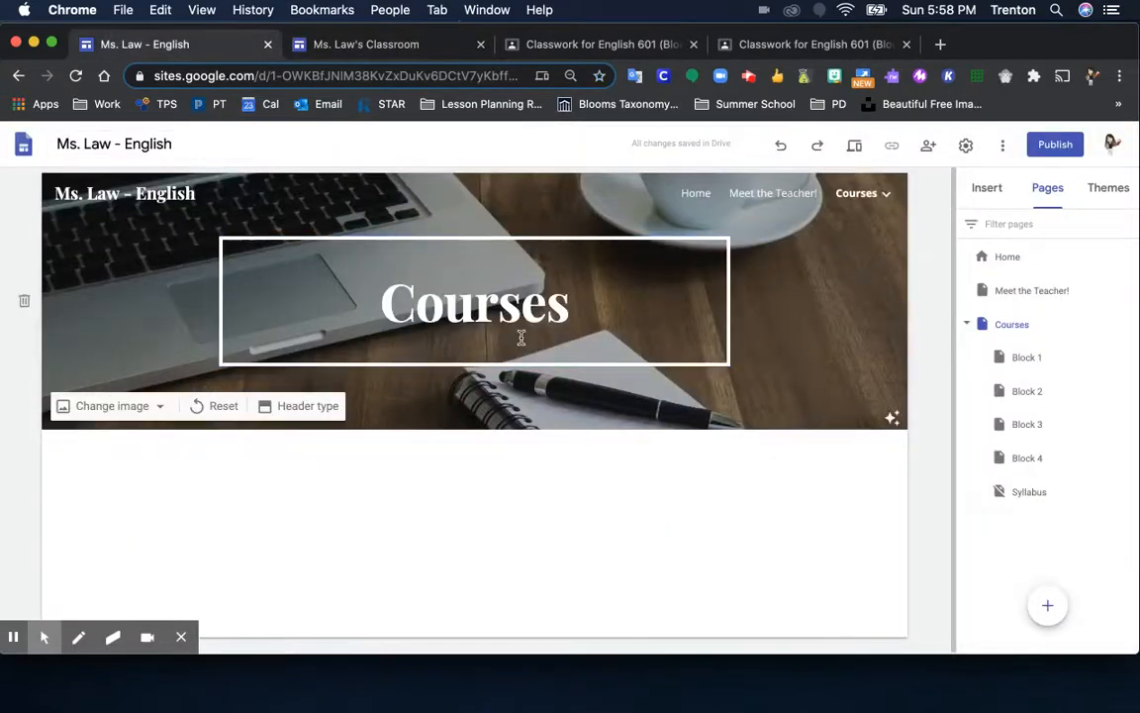
left_click(698, 193)
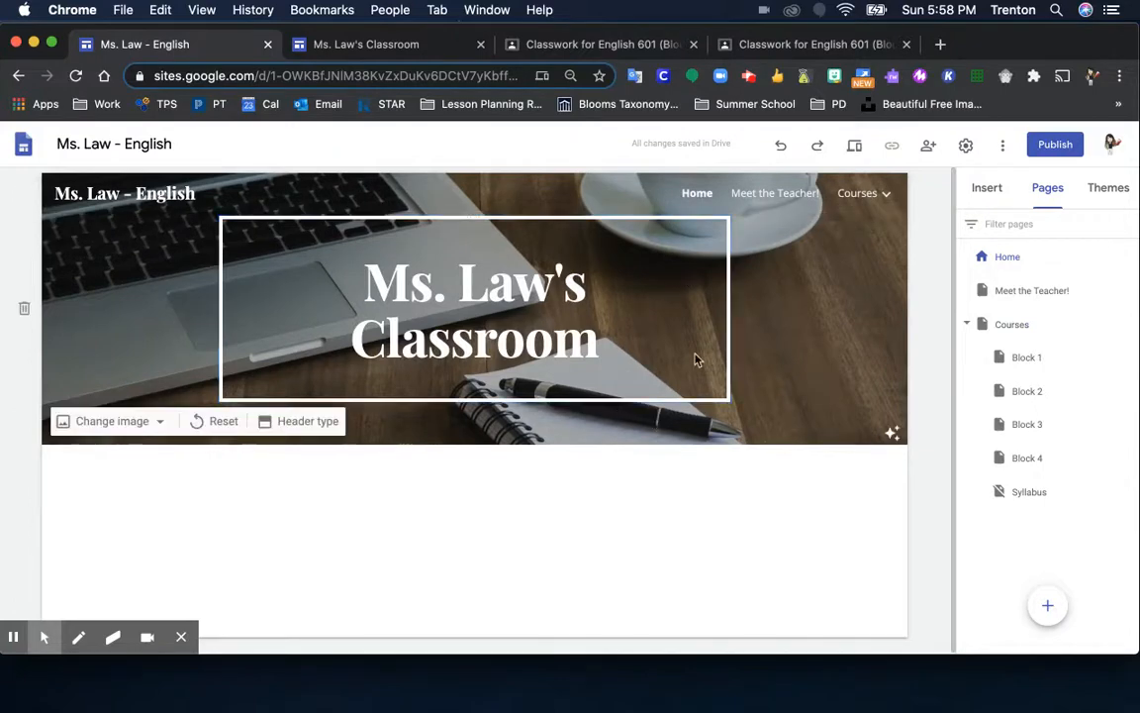
left_click(860, 193)
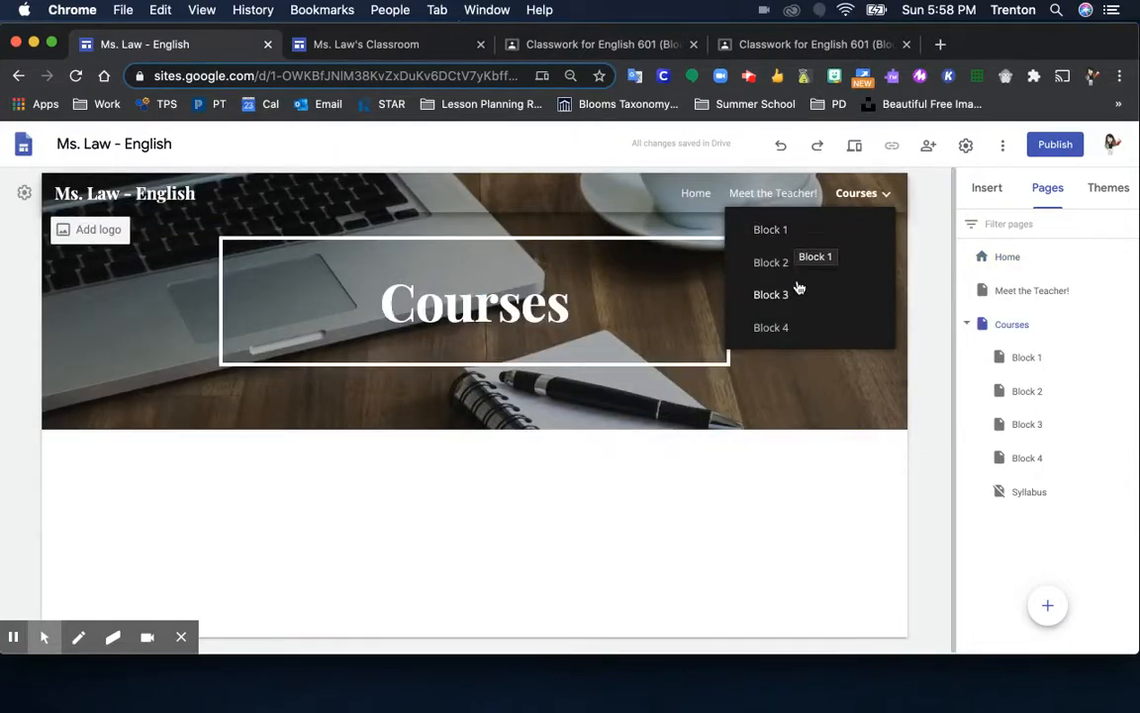
left_click(1034, 498)
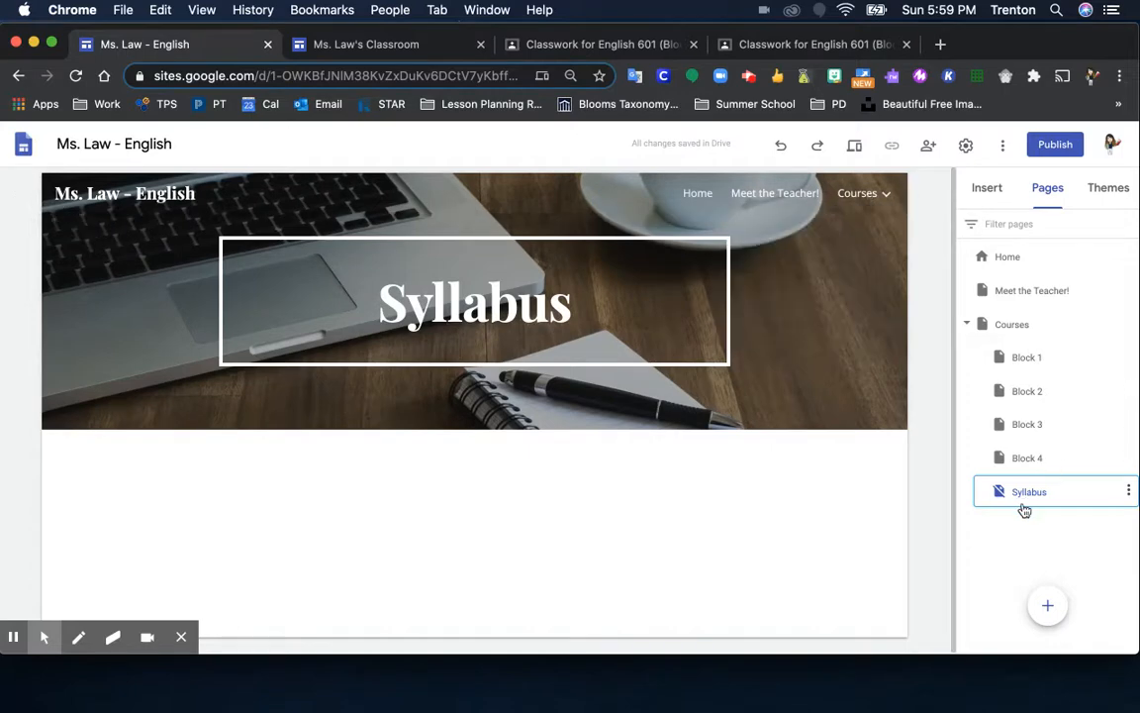
mouse_move(875, 195)
Step: Examine the content types and layouts that can be inserted on the Syllabus page
left_click(990, 190)
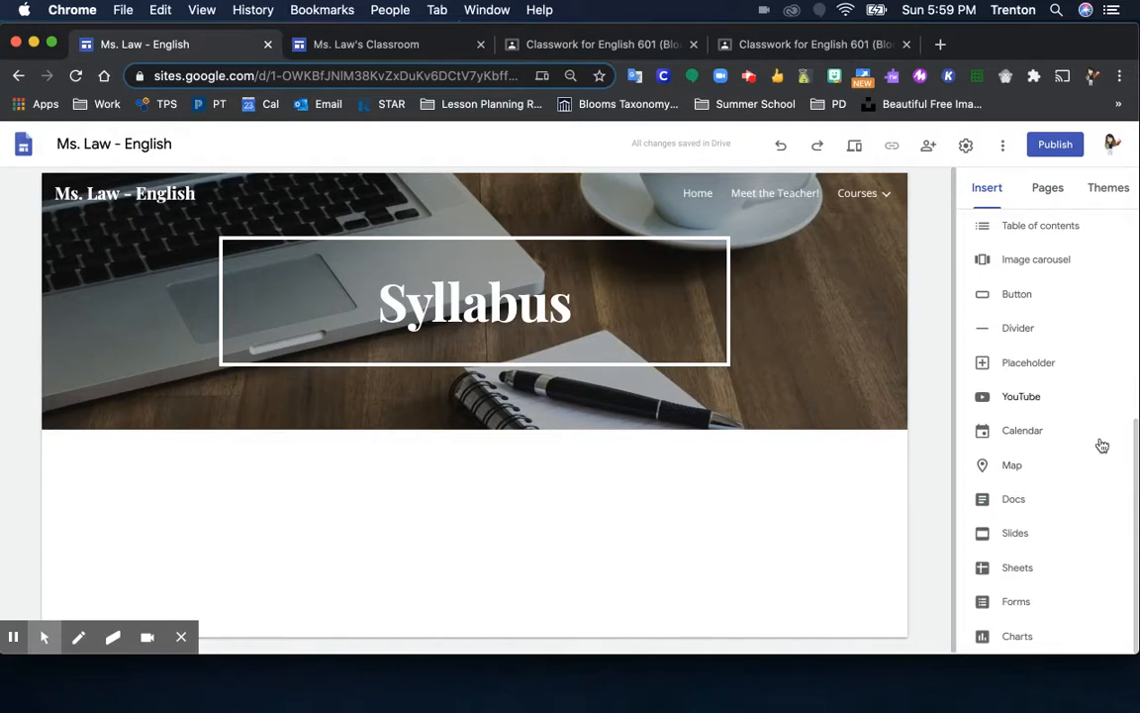
scroll(1102, 445, "up", 1)
left_click_drag(1136, 427, 1136, 229)
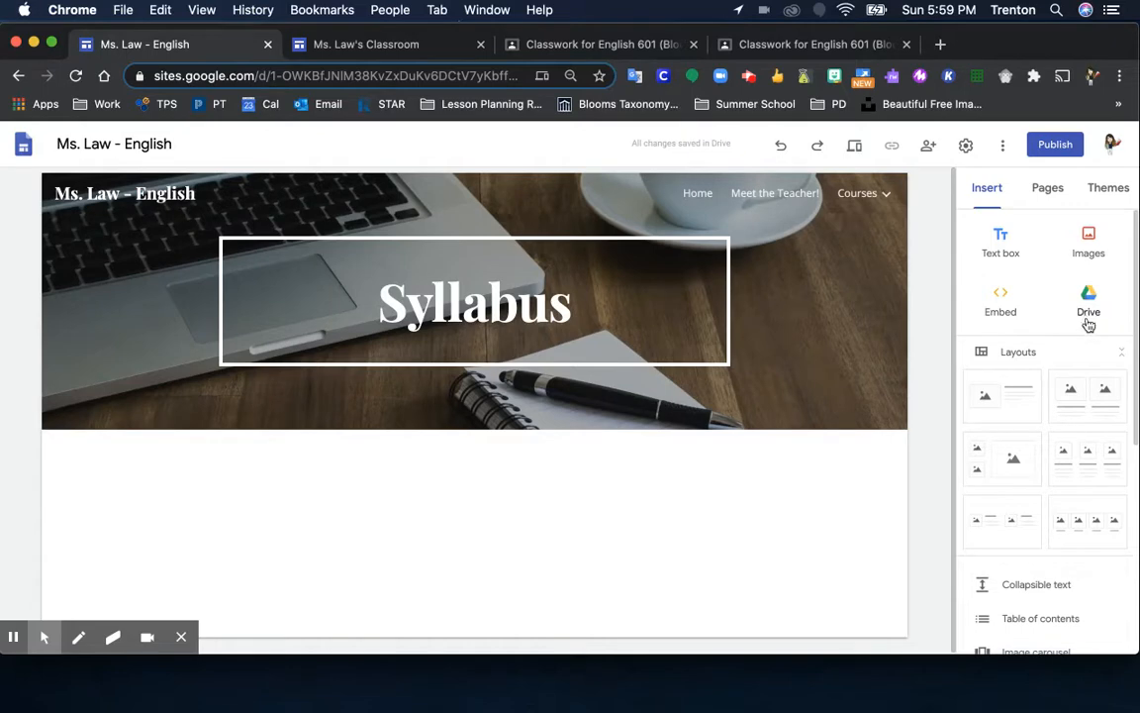
Step: Try the three-column image-and-text layout on the Syllabus page and delete the inserted section
scroll(1128, 244, "down", 2)
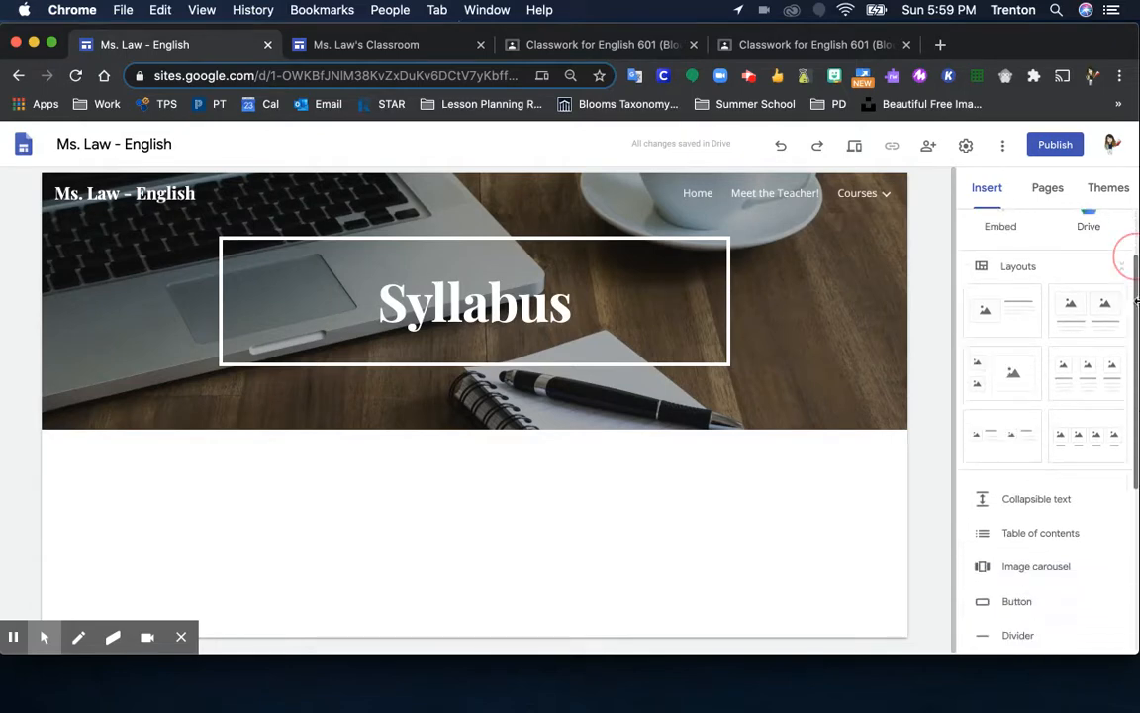
left_click(1088, 368)
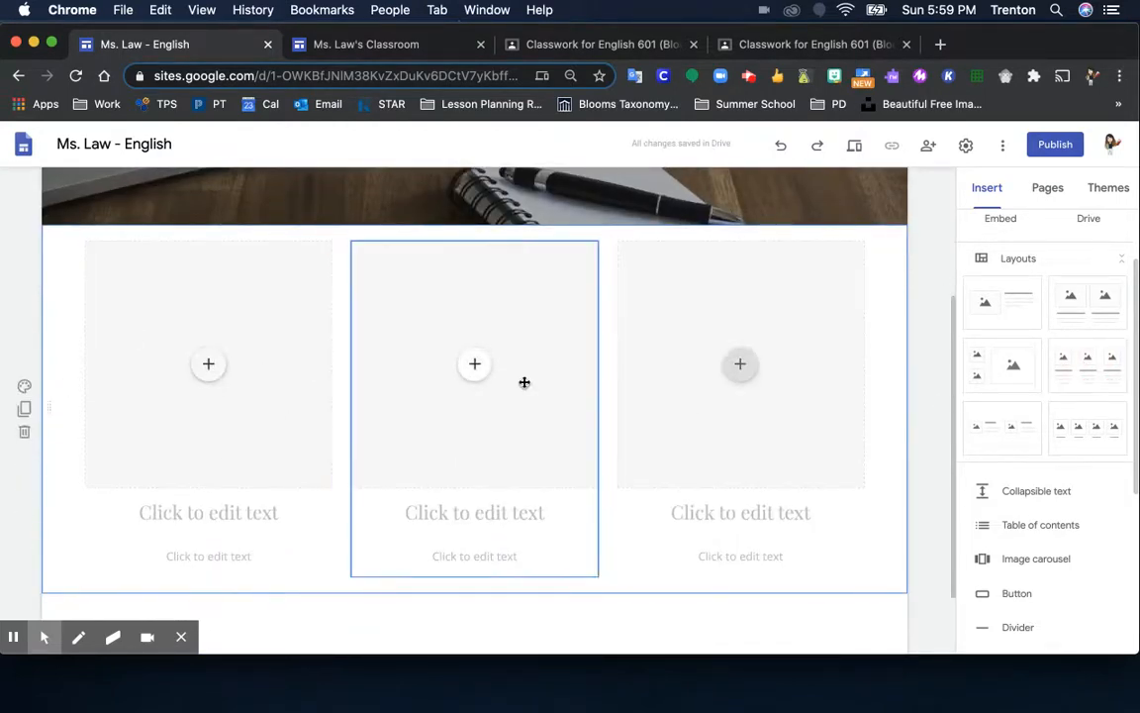
left_click(24, 432)
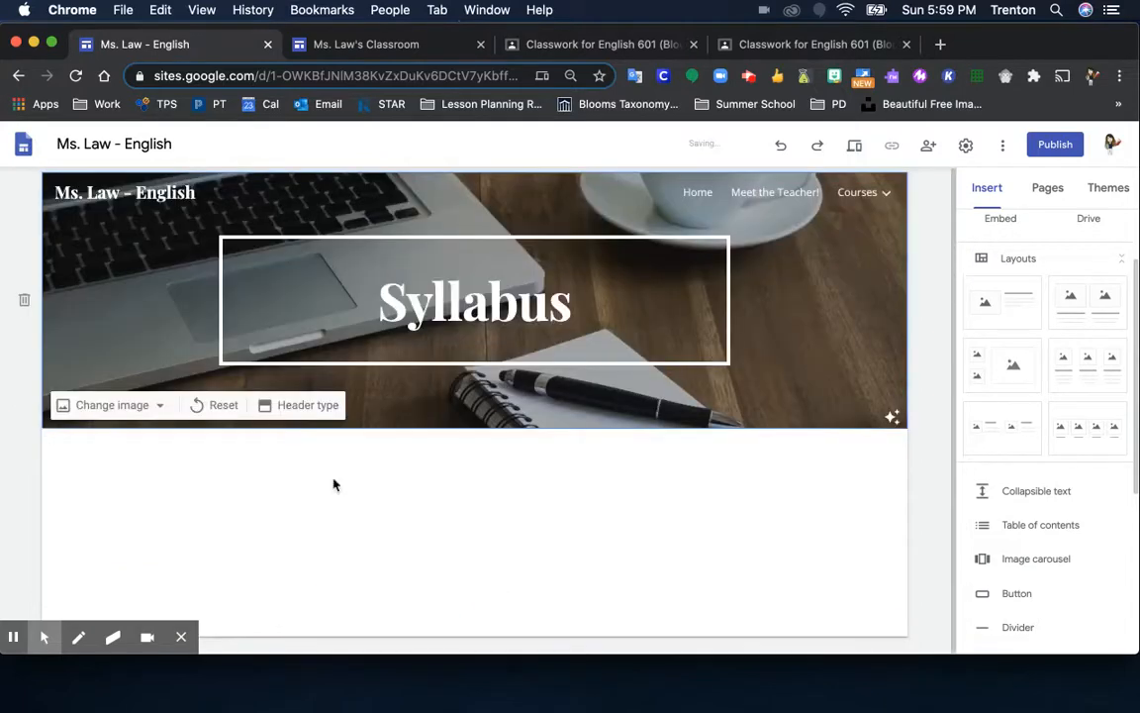
Step: Insert the 6th Grade English Language Arts course syllabus document from Google Docs on the Syllabus page
scroll(1067, 489, "down", 2)
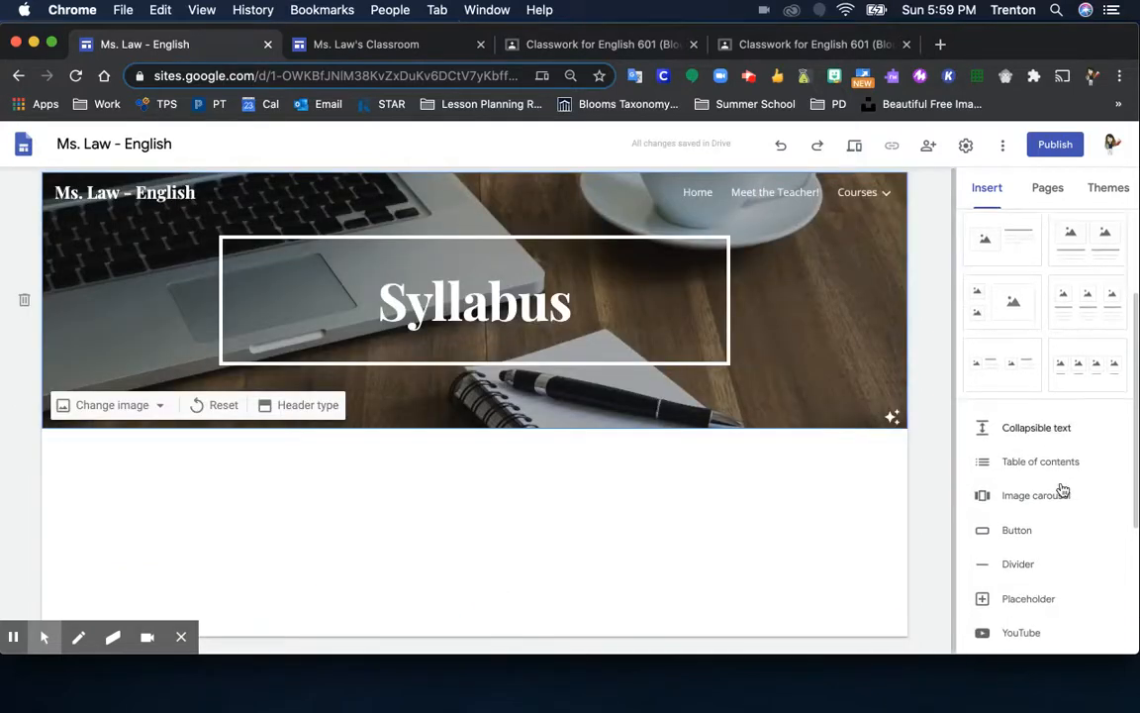
scroll(1063, 491, "down", 2)
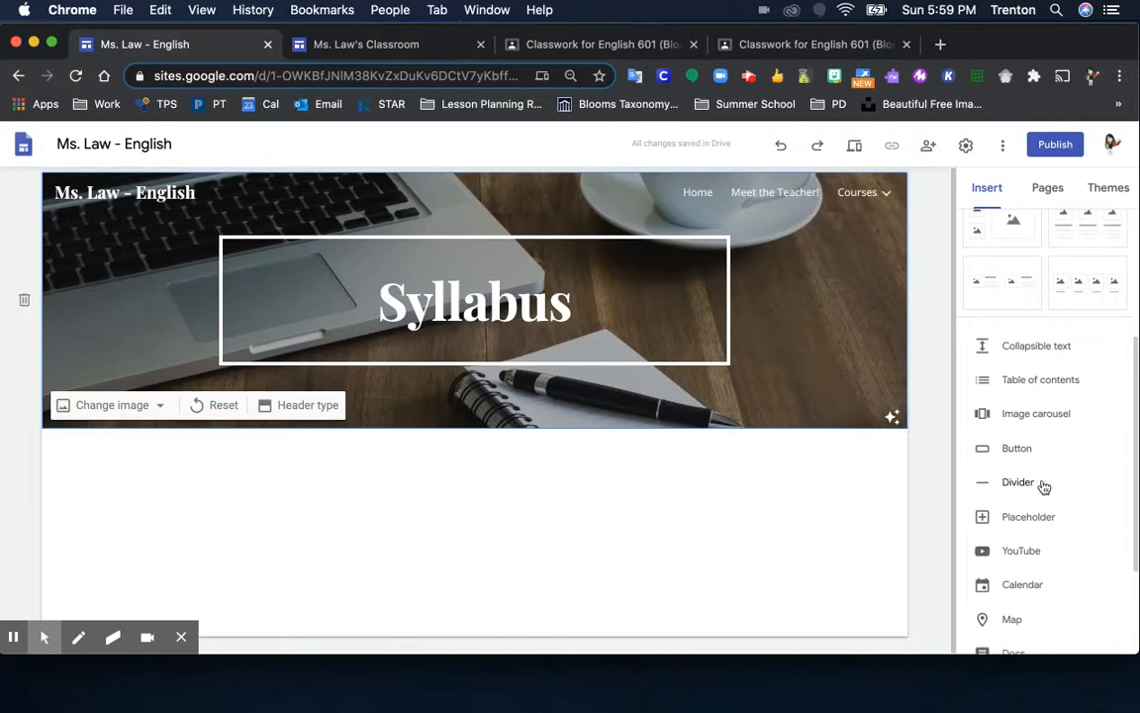
scroll(1043, 539, "down", 3)
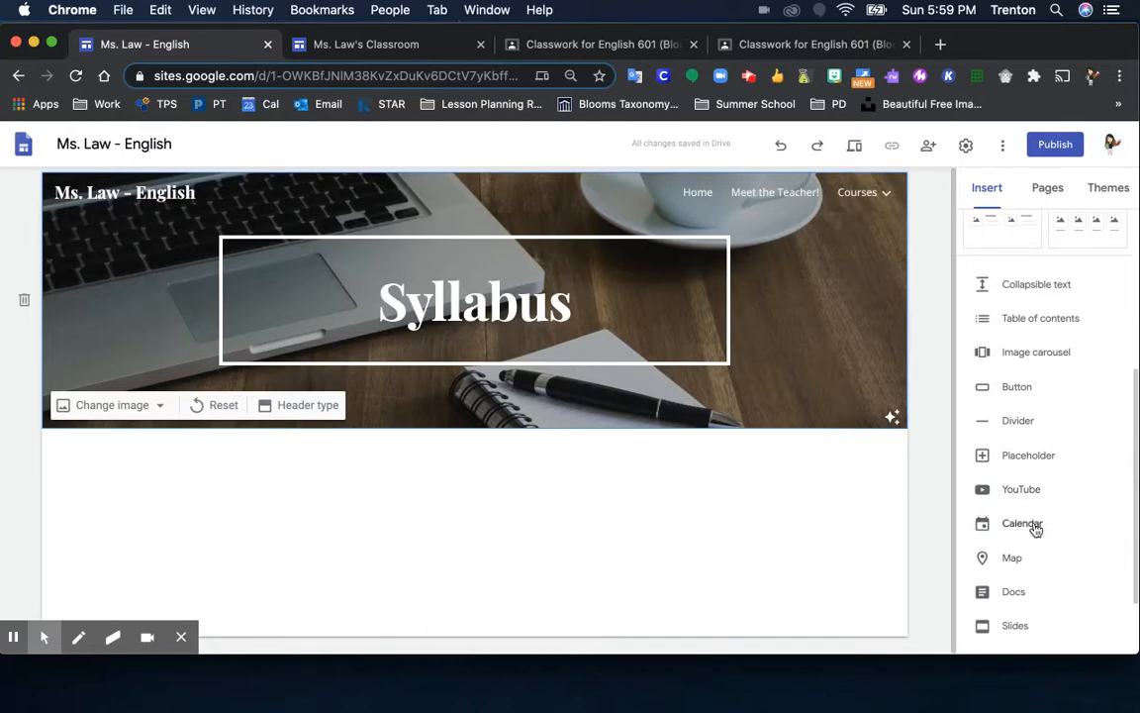
scroll(1037, 528, "down", 1)
scroll(1037, 532, "down", 3)
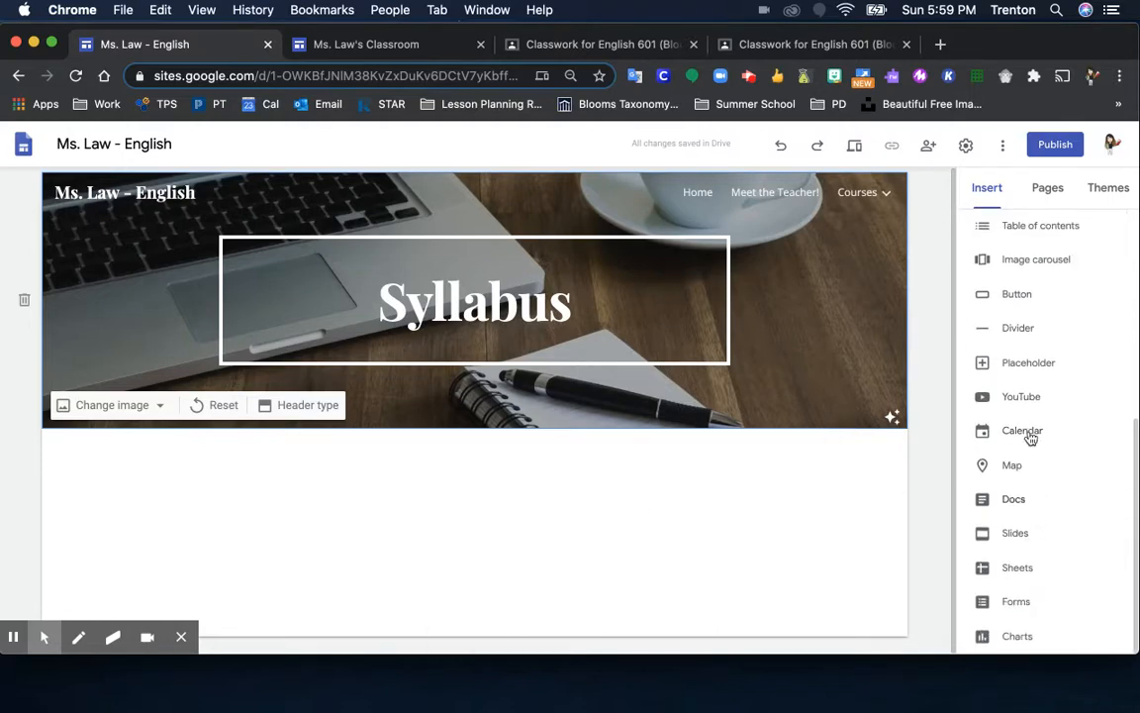
left_click(1018, 503)
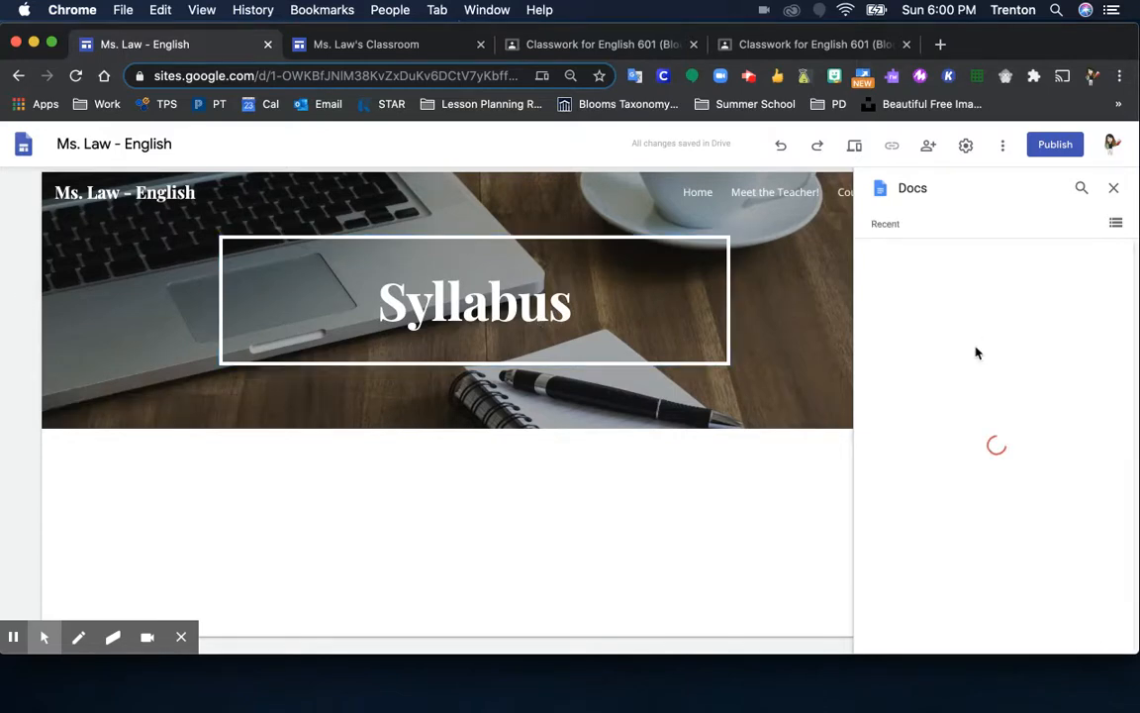
left_click(947, 489)
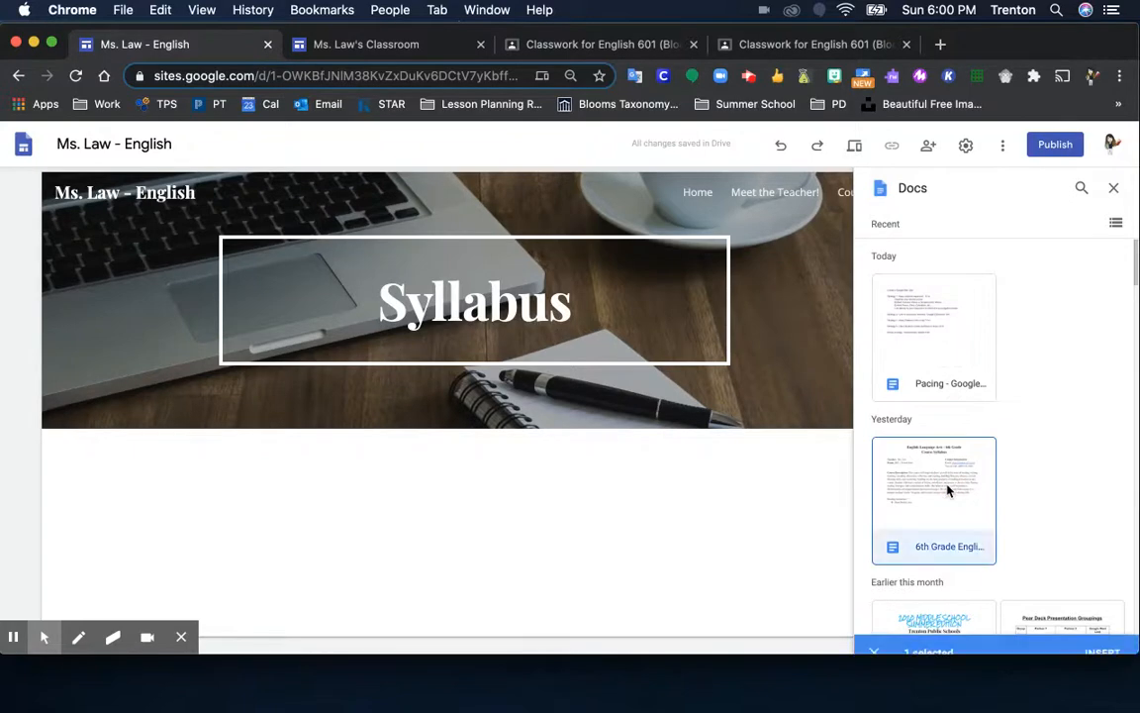
double_click(948, 491)
left_click(760, 451)
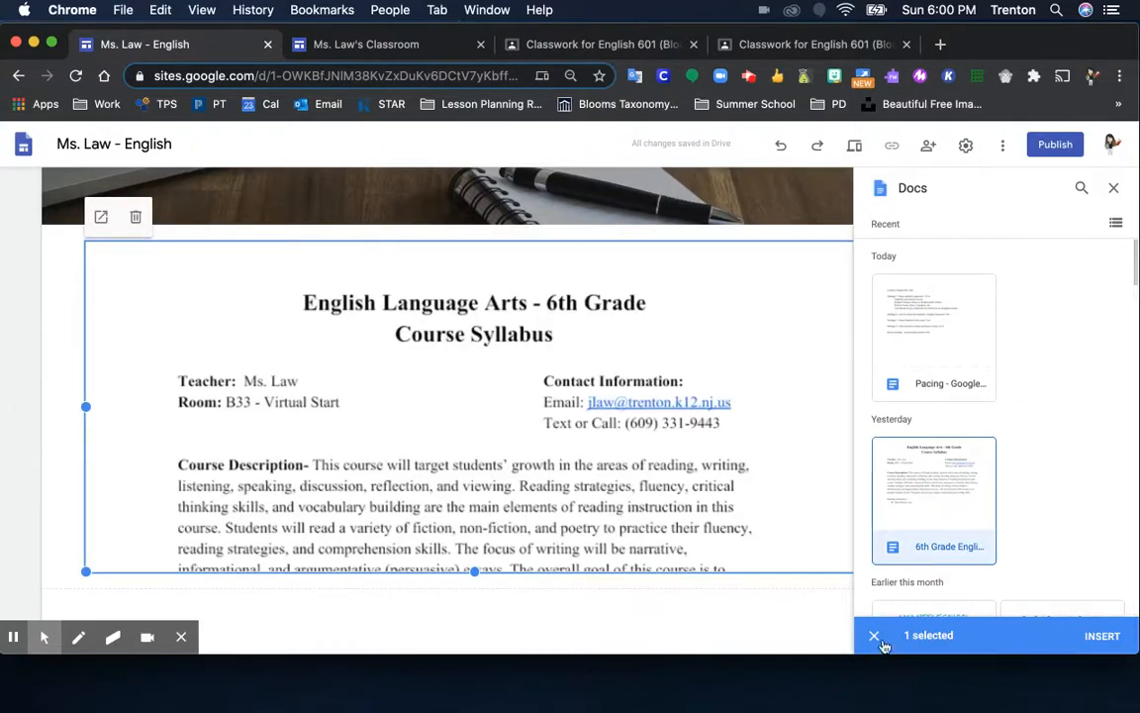
left_click(876, 637)
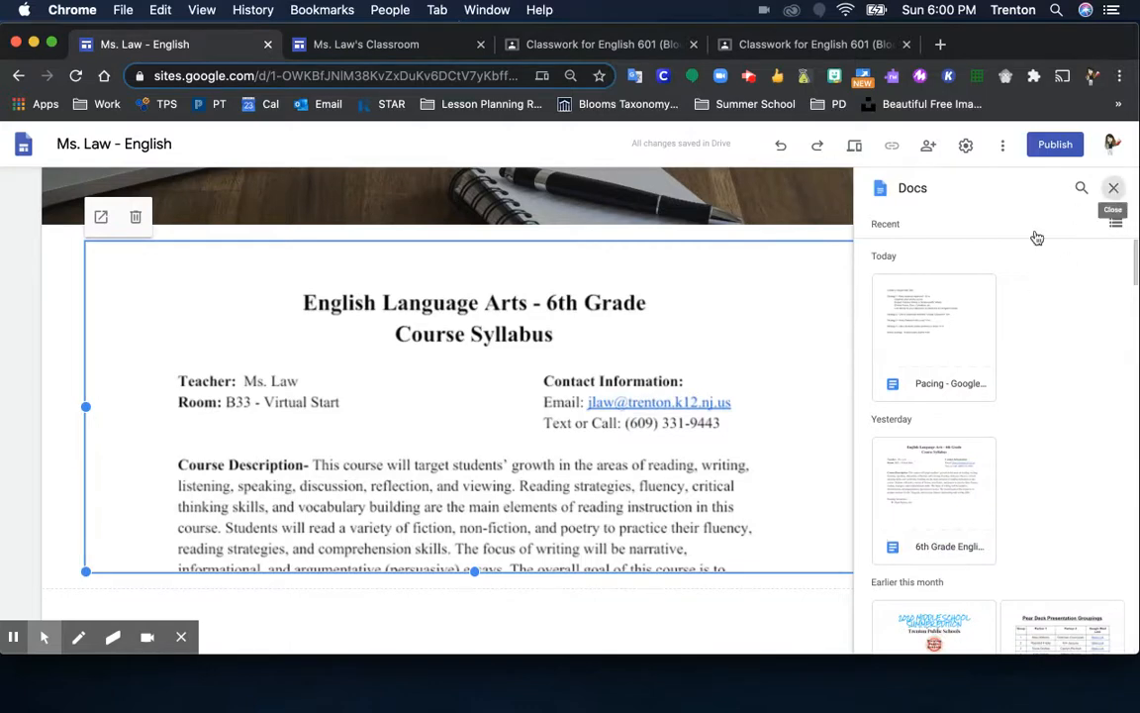
left_click(1114, 188)
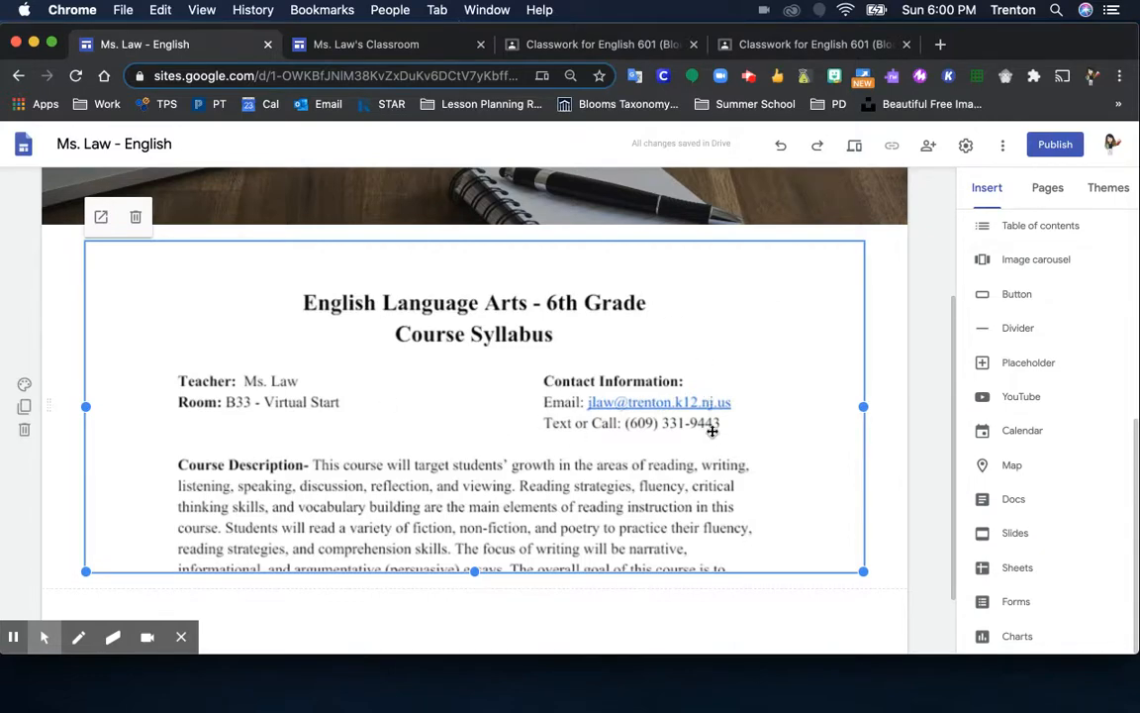
Step: Deselect the embedded syllabus and go to the Block 1 page under Courses
scroll(712, 430, "up", 1)
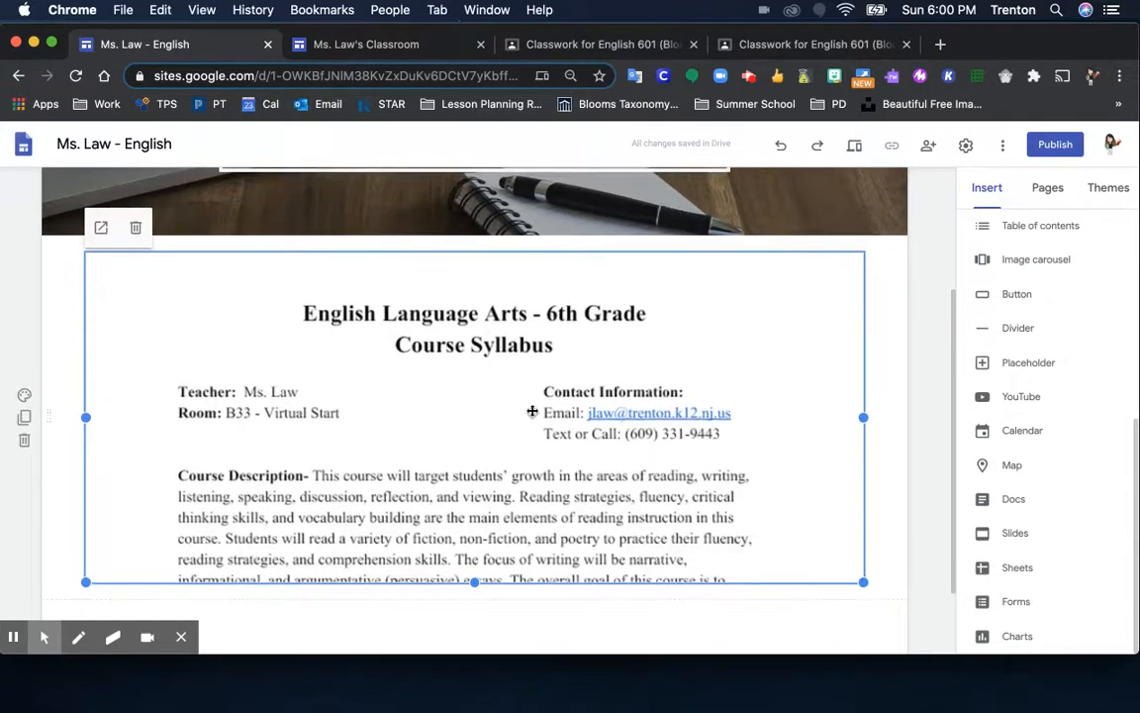
left_click(917, 376)
scroll(904, 407, "down", 1)
scroll(904, 401, "up", 4)
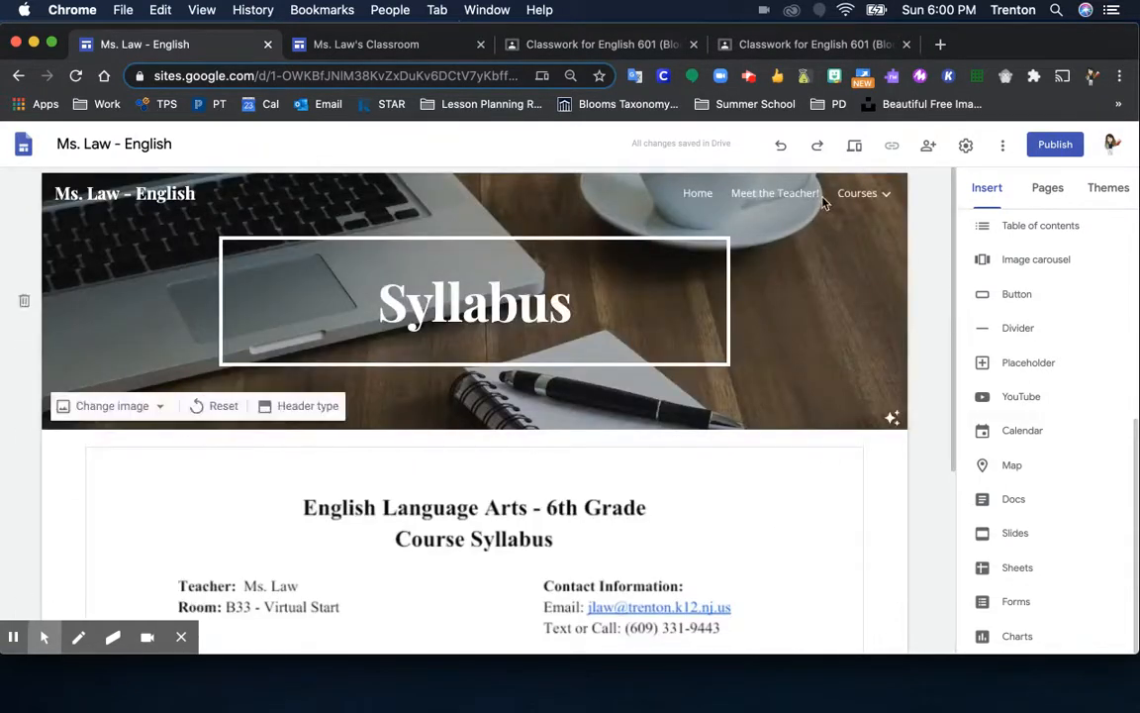
mouse_move(873, 194)
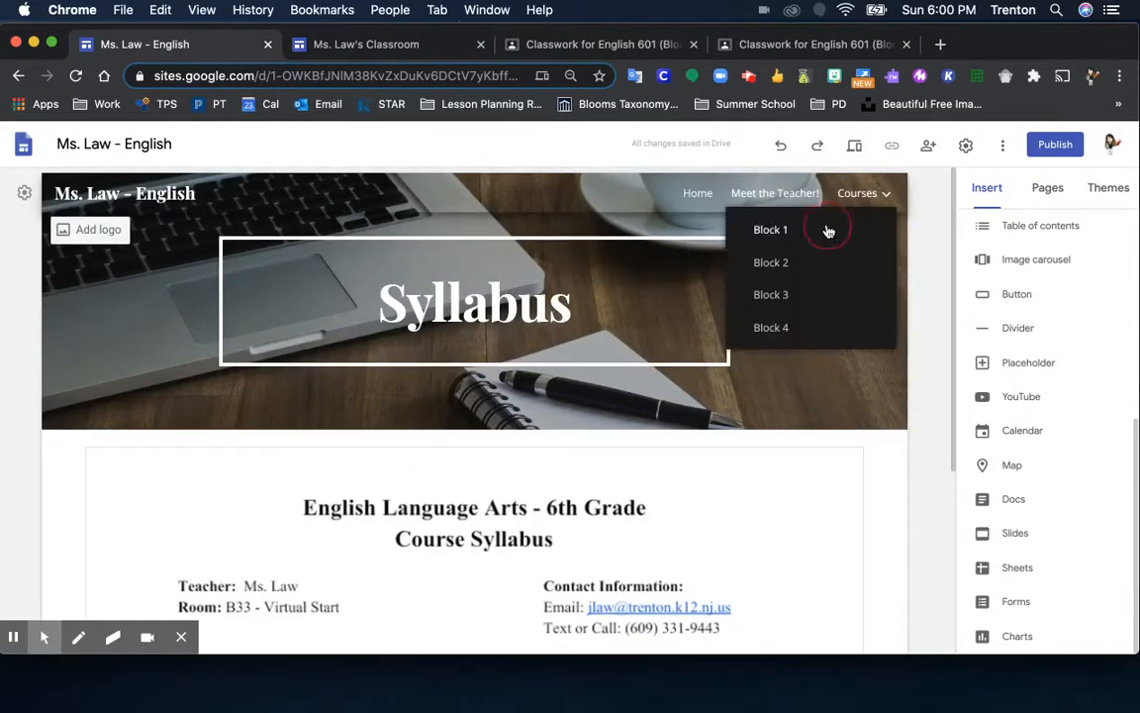
left_click(828, 227)
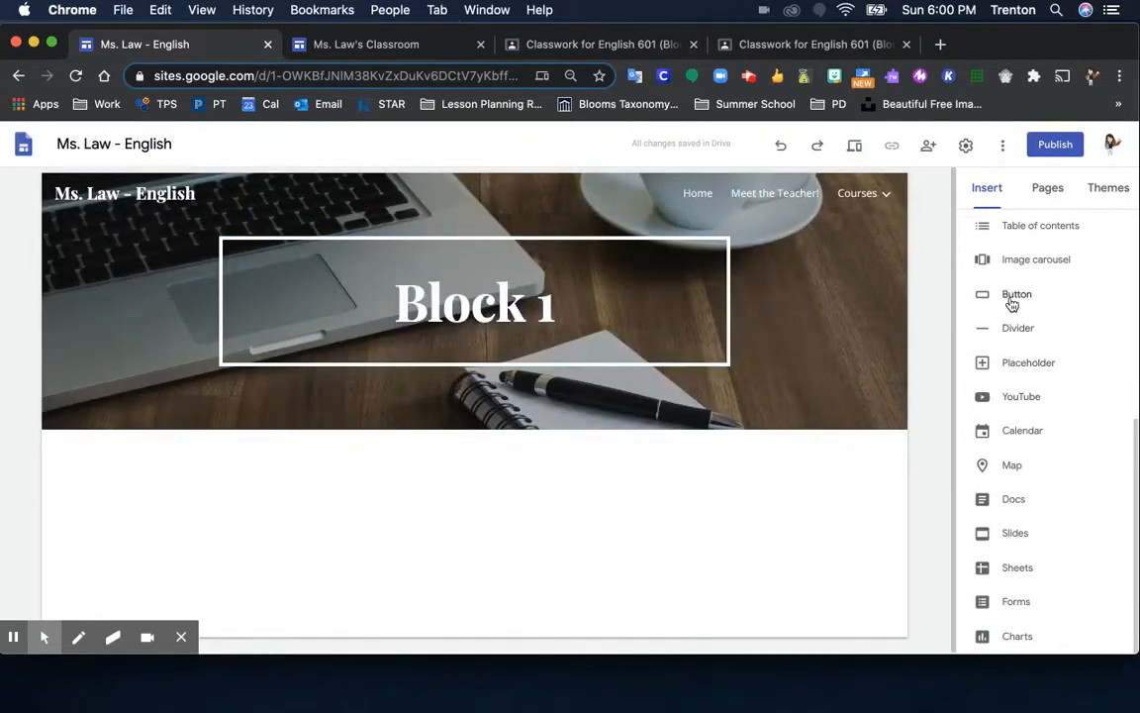
Step: Insert the "WIN - Block 1" Google calendar on the Block 1 page
left_click(1017, 431)
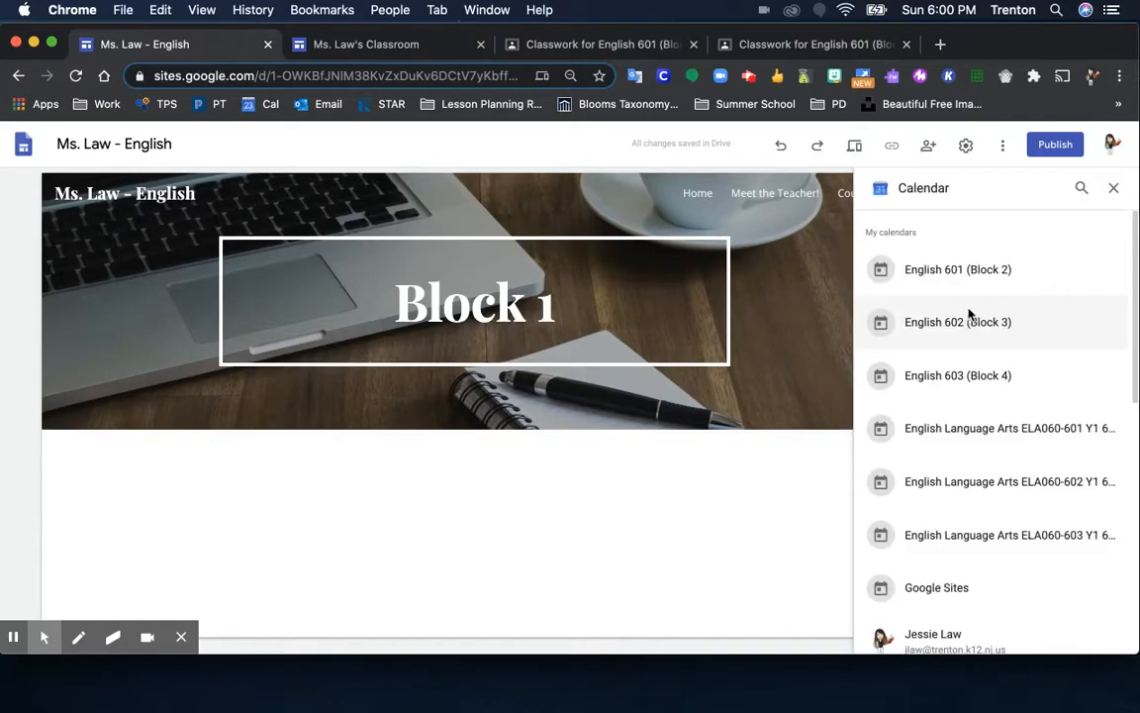
scroll(970, 550, "down", 2)
scroll(970, 554, "down", 1)
left_click(967, 530)
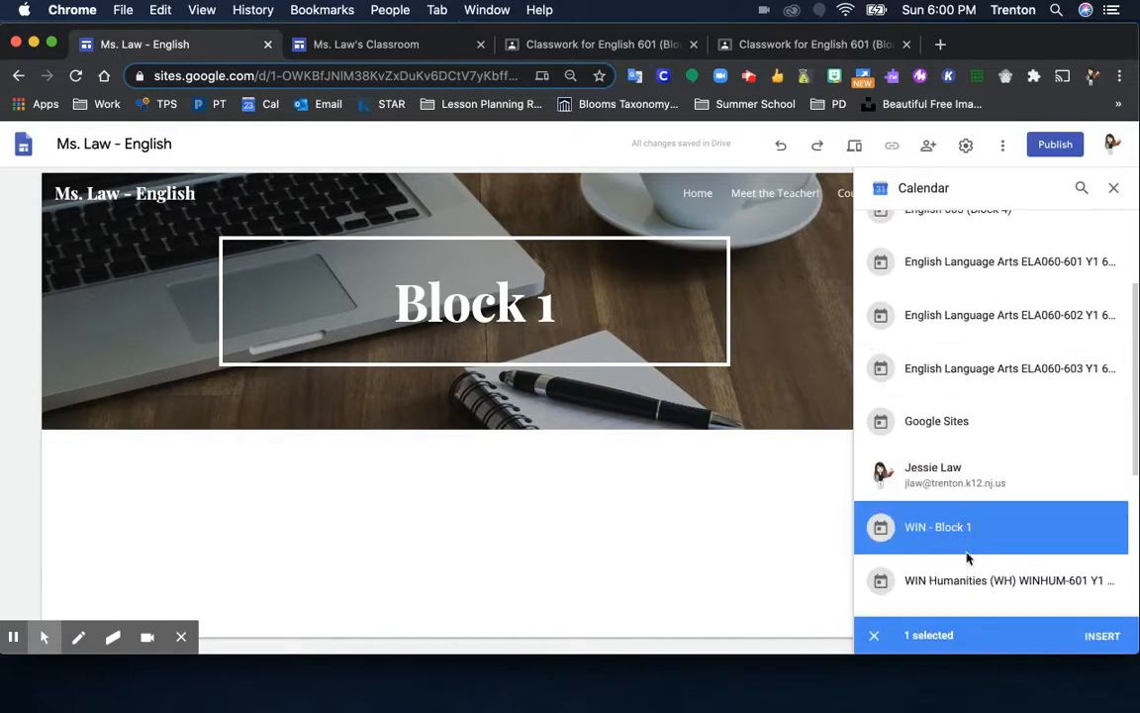
left_click(1102, 637)
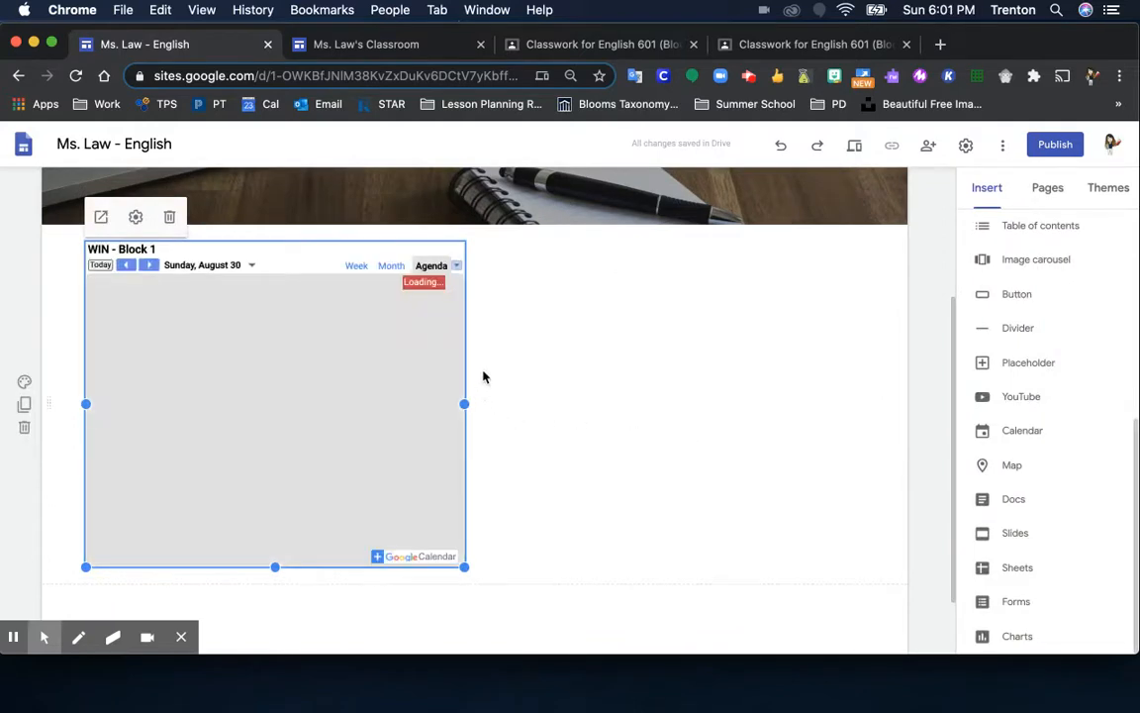
left_click(1032, 432)
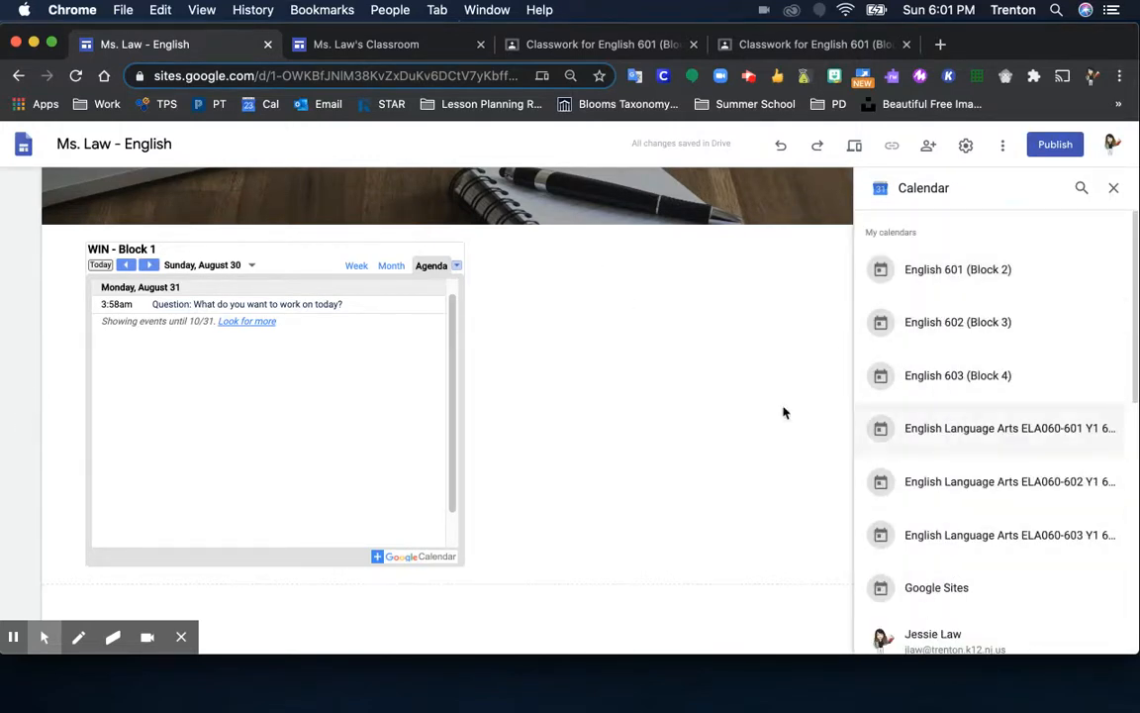
scroll(1011, 501, "down", 5)
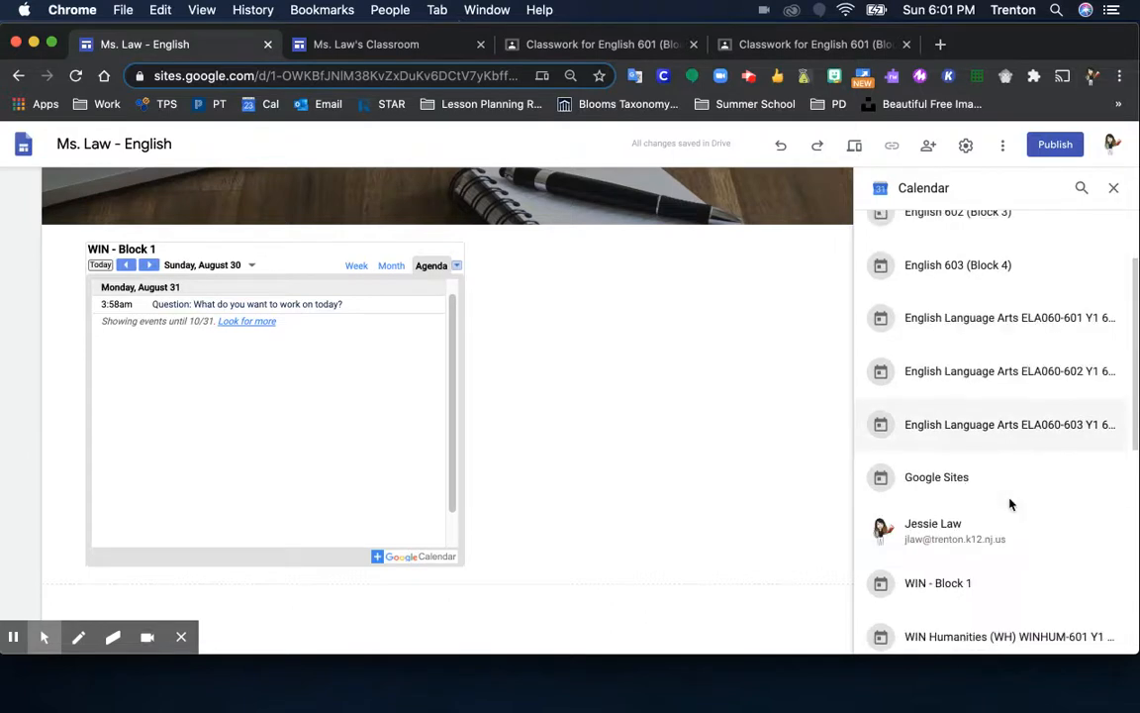
left_click(1113, 188)
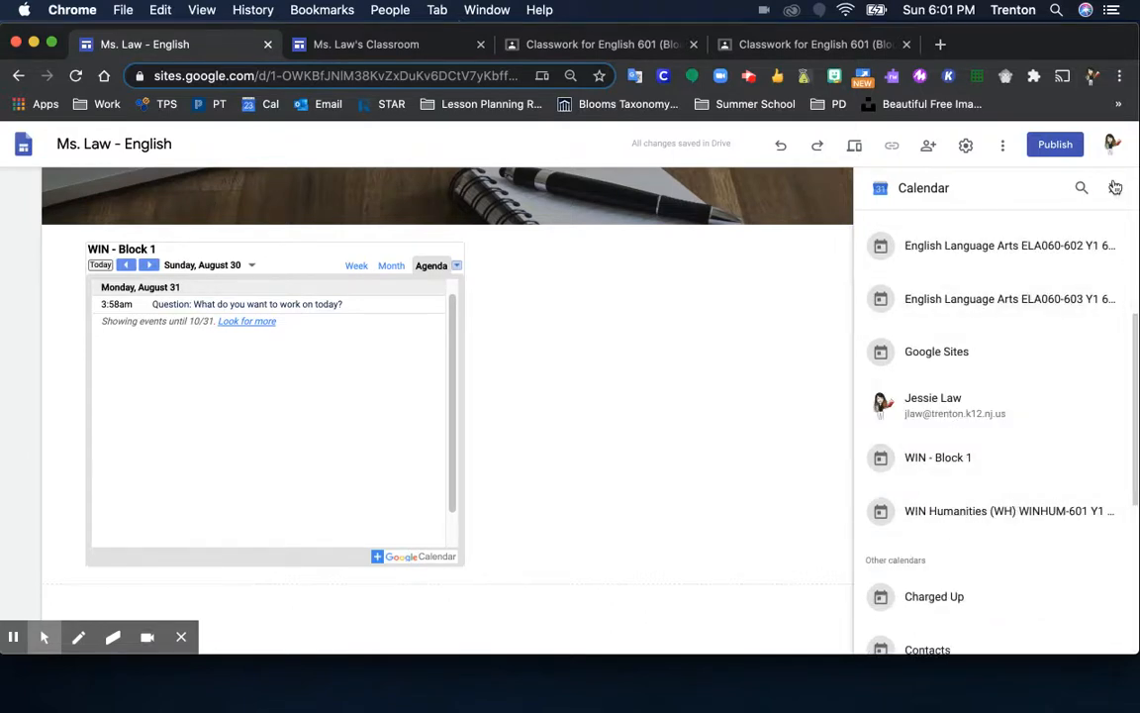
Step: Enlarge the embedded WIN - Block 1 calendar to the full content width and make it taller
left_click(427, 478)
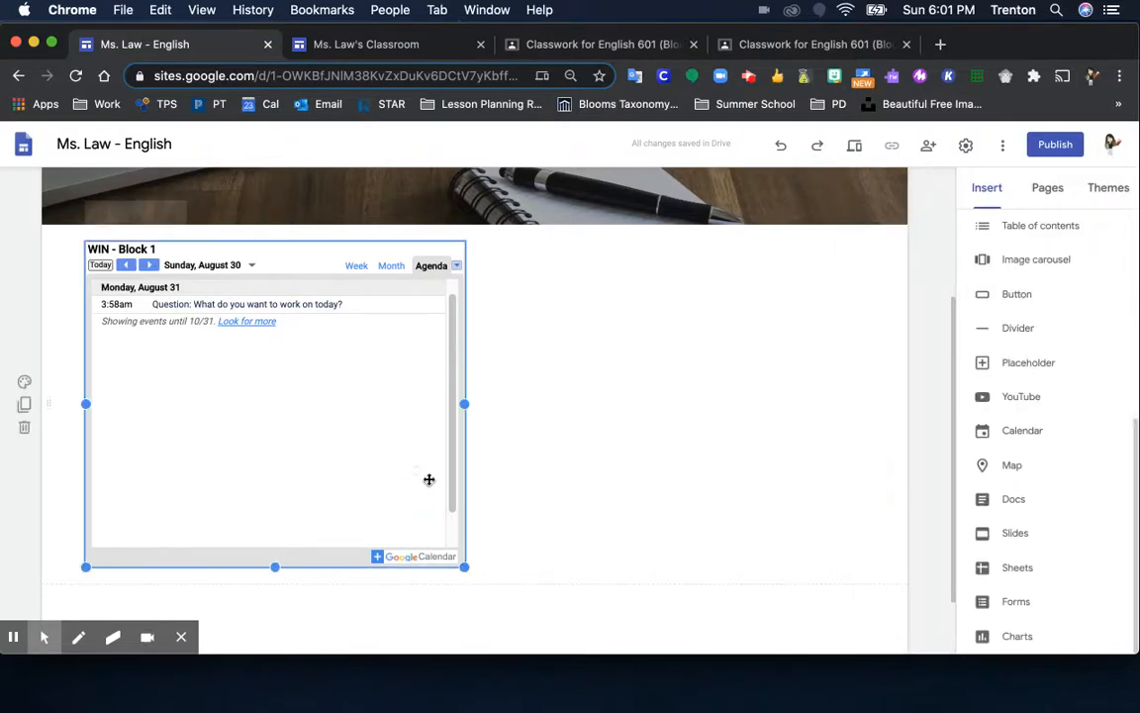
left_click(464, 568)
left_click_drag(464, 568, 867, 476)
left_click_drag(864, 486, 865, 505)
left_click_drag(864, 557, 866, 634)
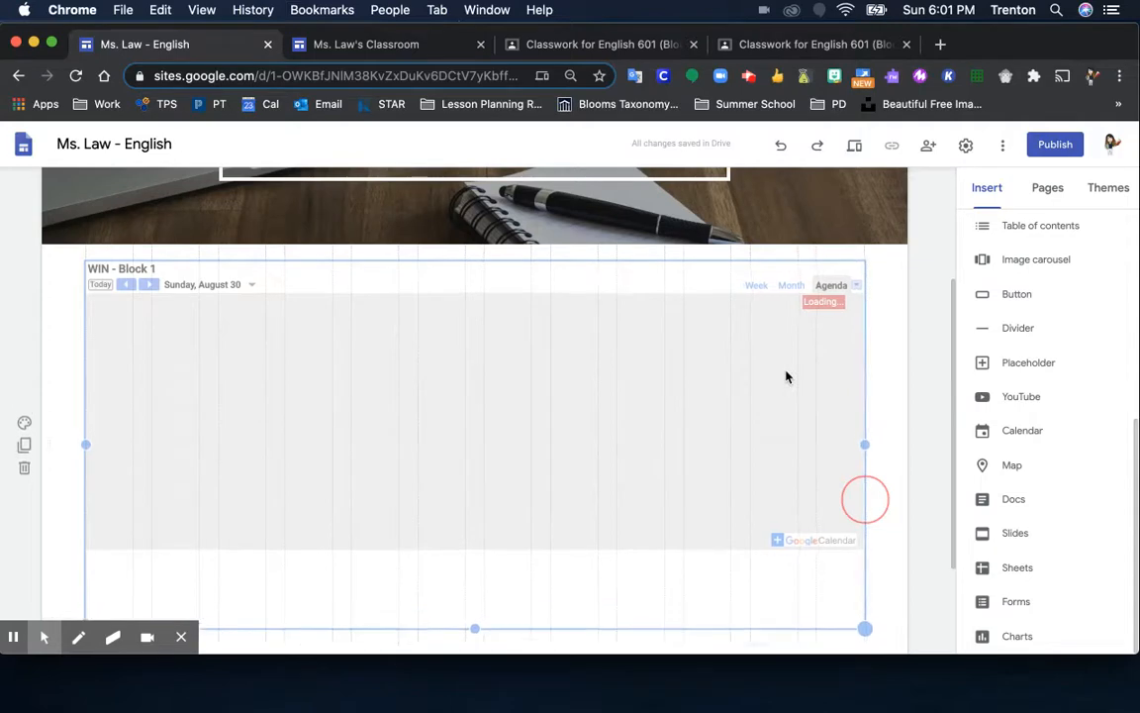
scroll(788, 377, "down", 1)
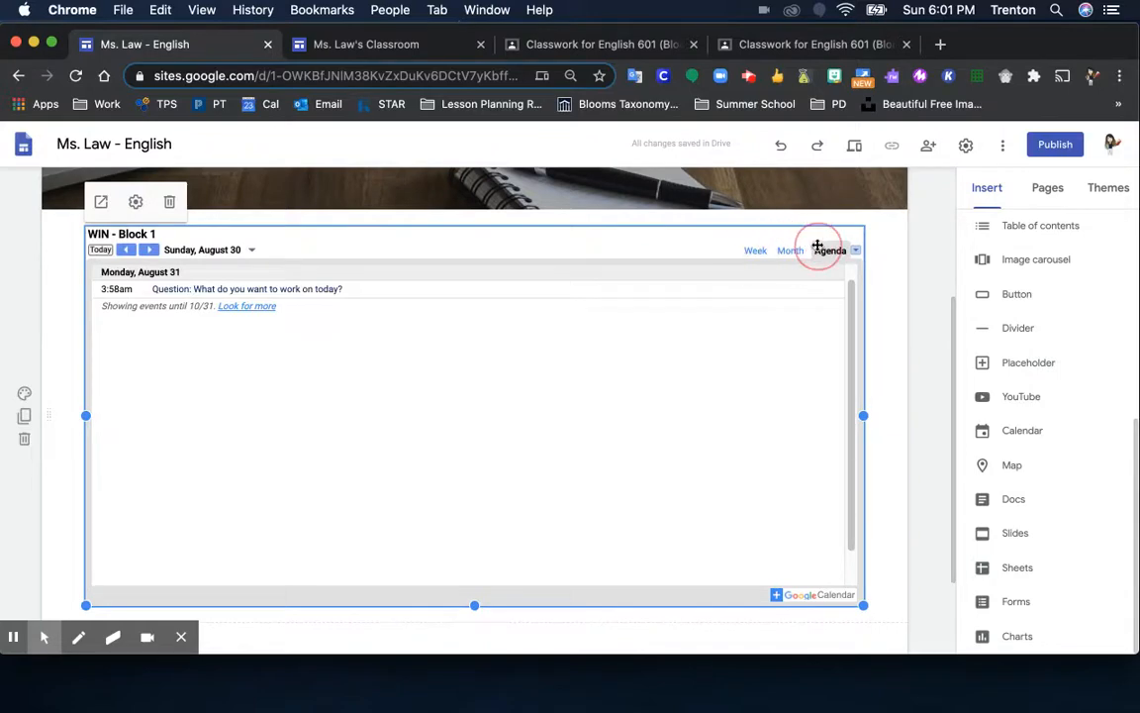
Step: Set the embedded calendar's view mode to Month in its settings
left_click(135, 201)
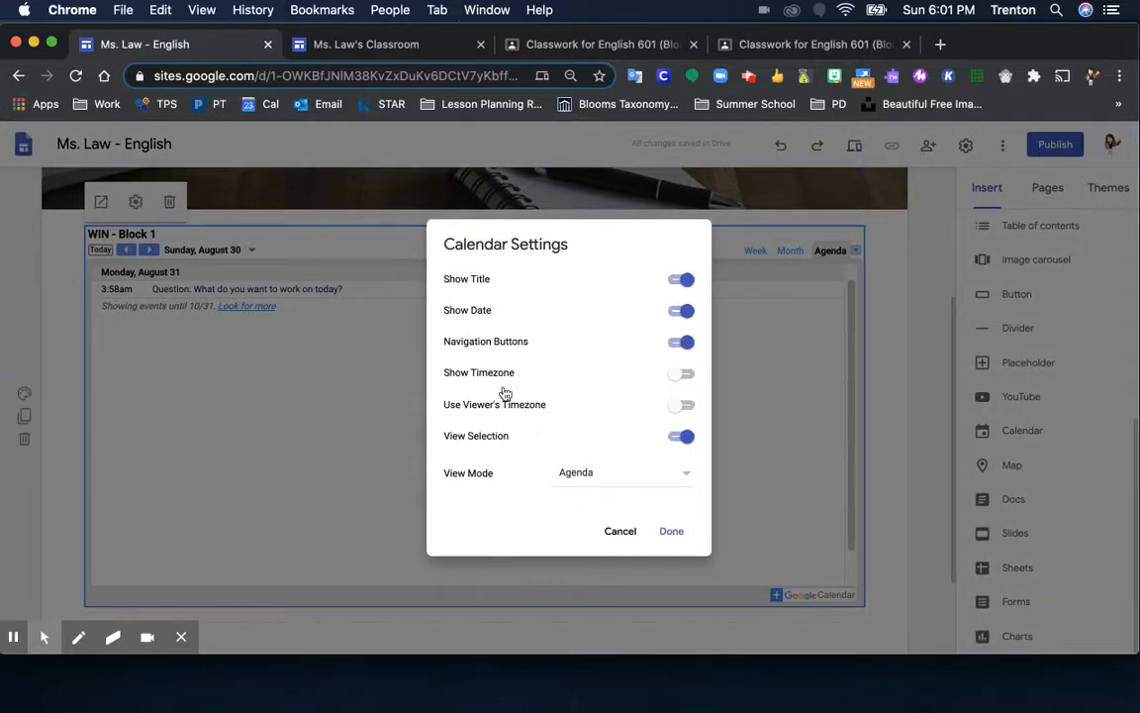
left_click(134, 206)
left_click(145, 234)
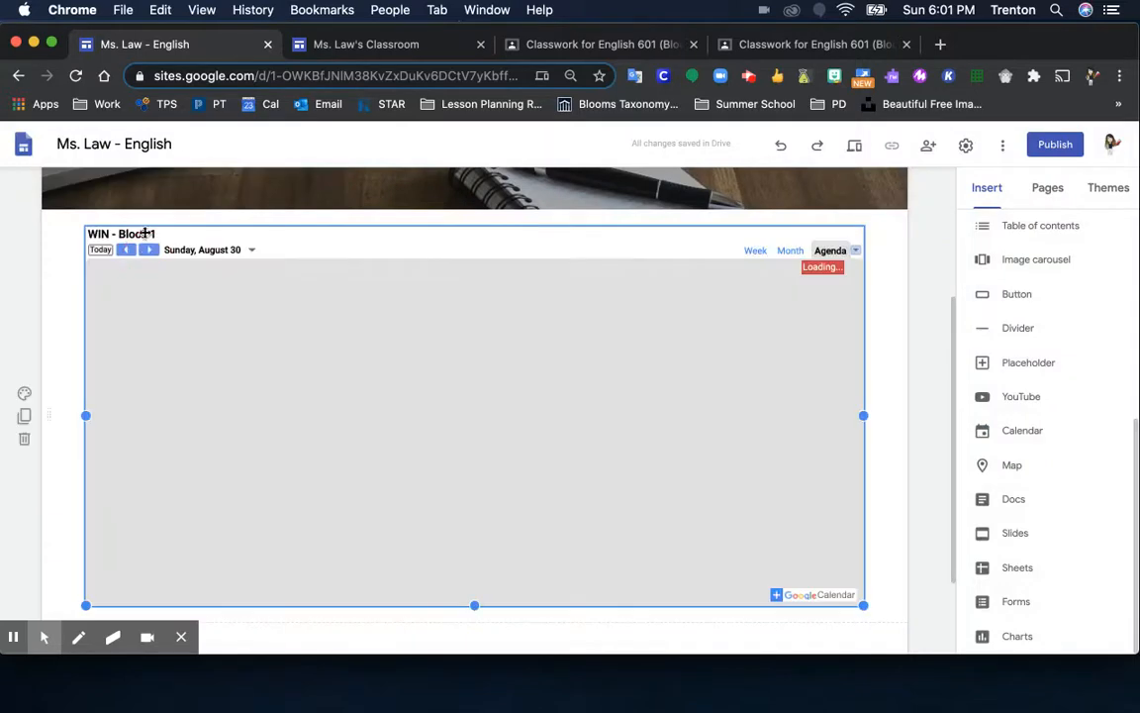
left_click(135, 203)
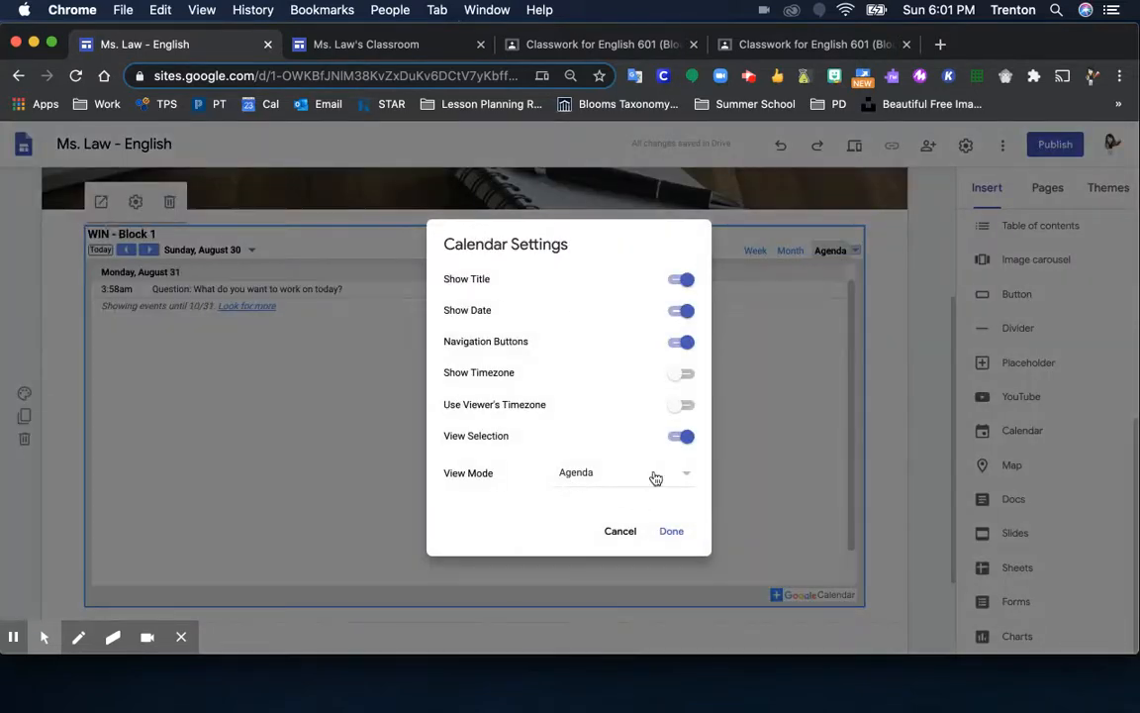
left_click(654, 476)
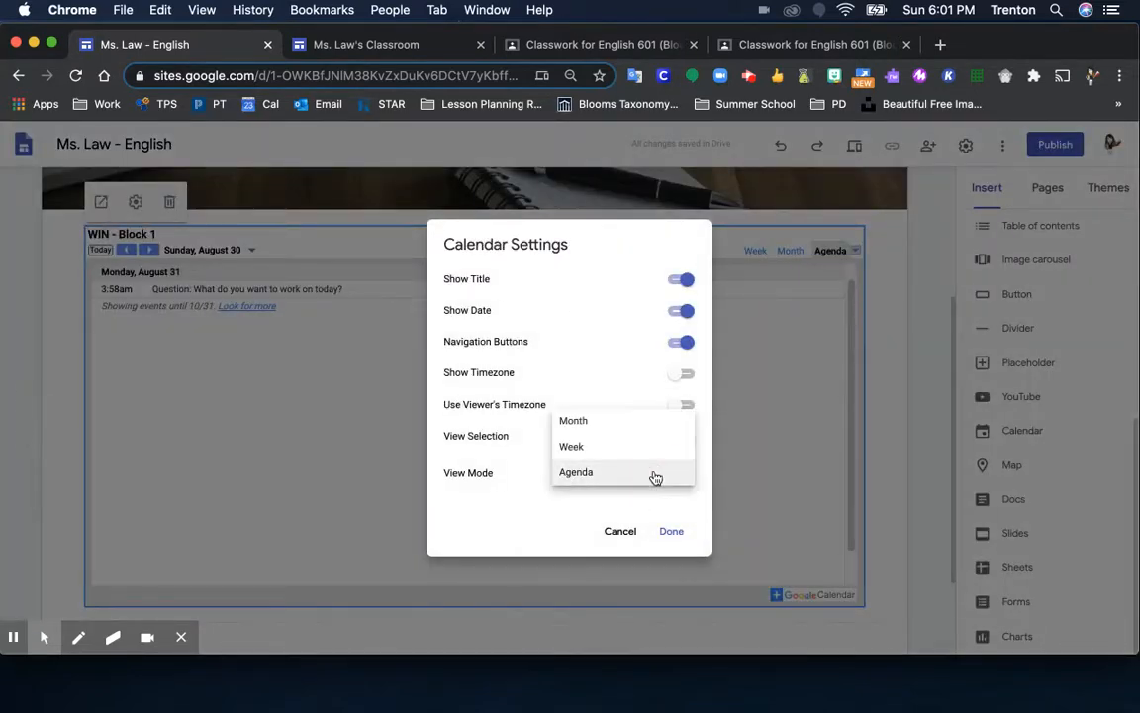
left_click(646, 428)
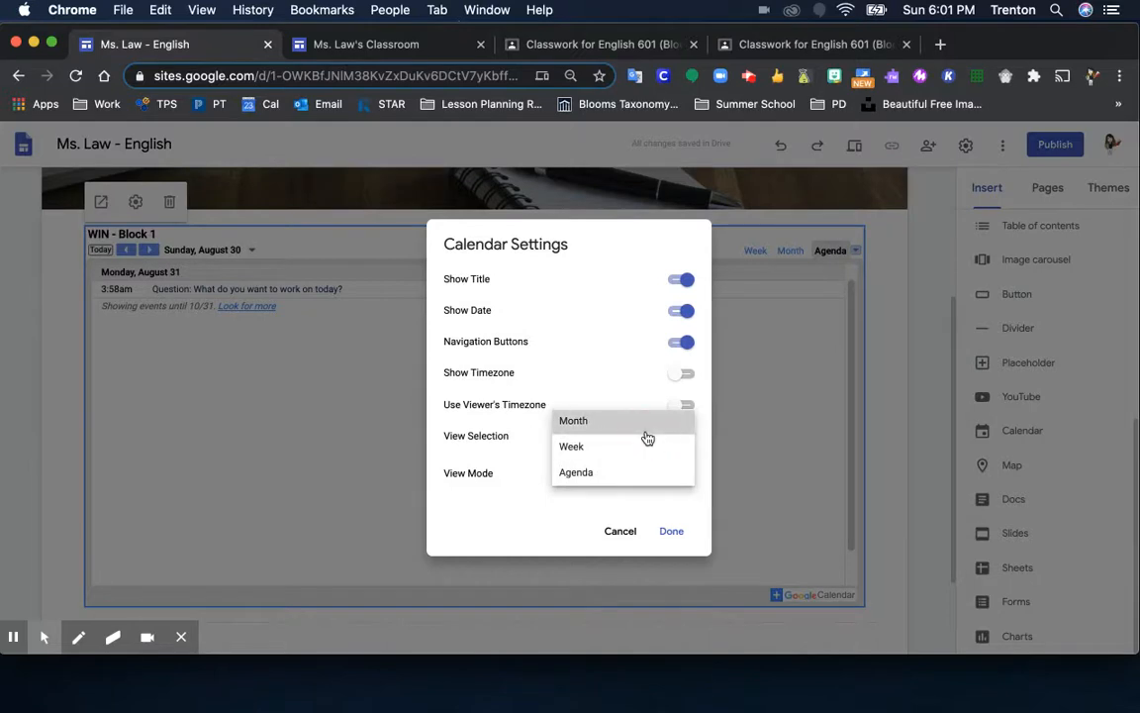
left_click(677, 533)
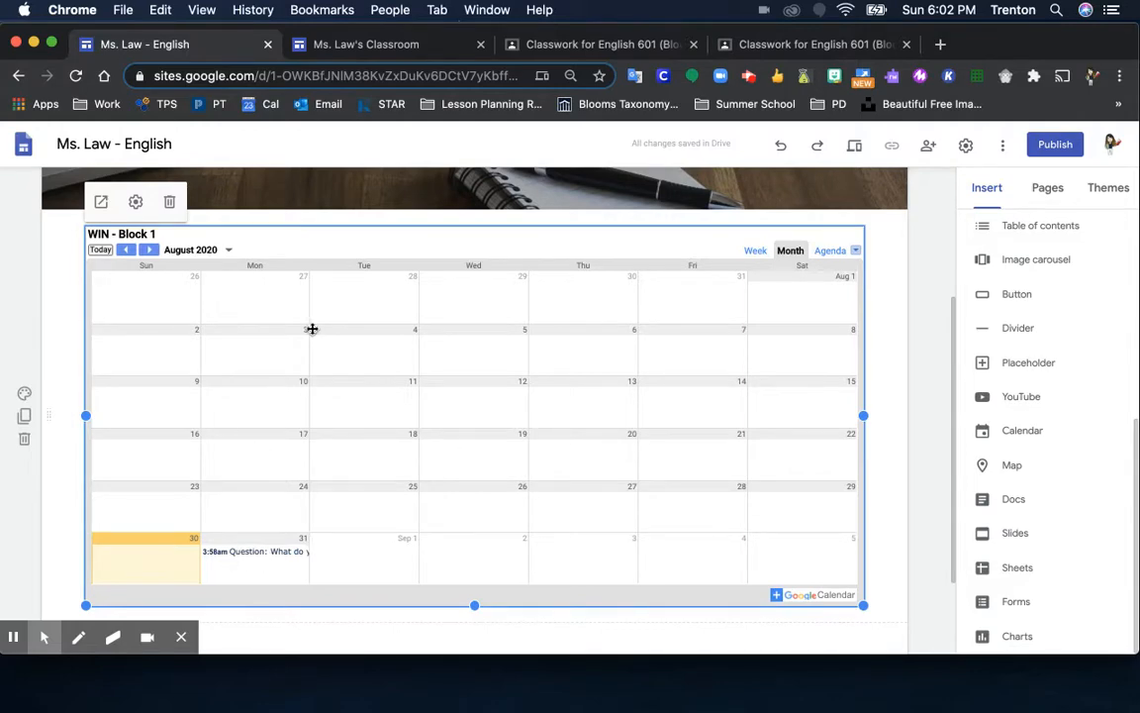
left_click(361, 222)
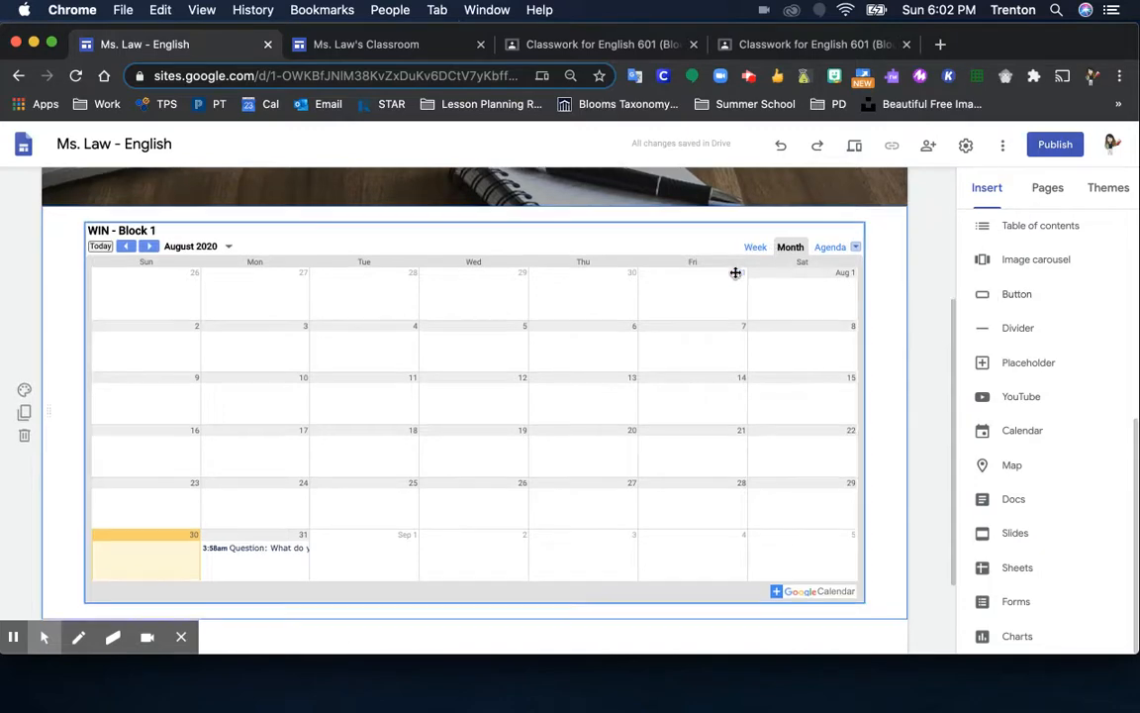
Step: Insert a button named "Class Syllabus" on the Block 1 page that links to the site's Syllabus page
scroll(736, 272, "up", 3)
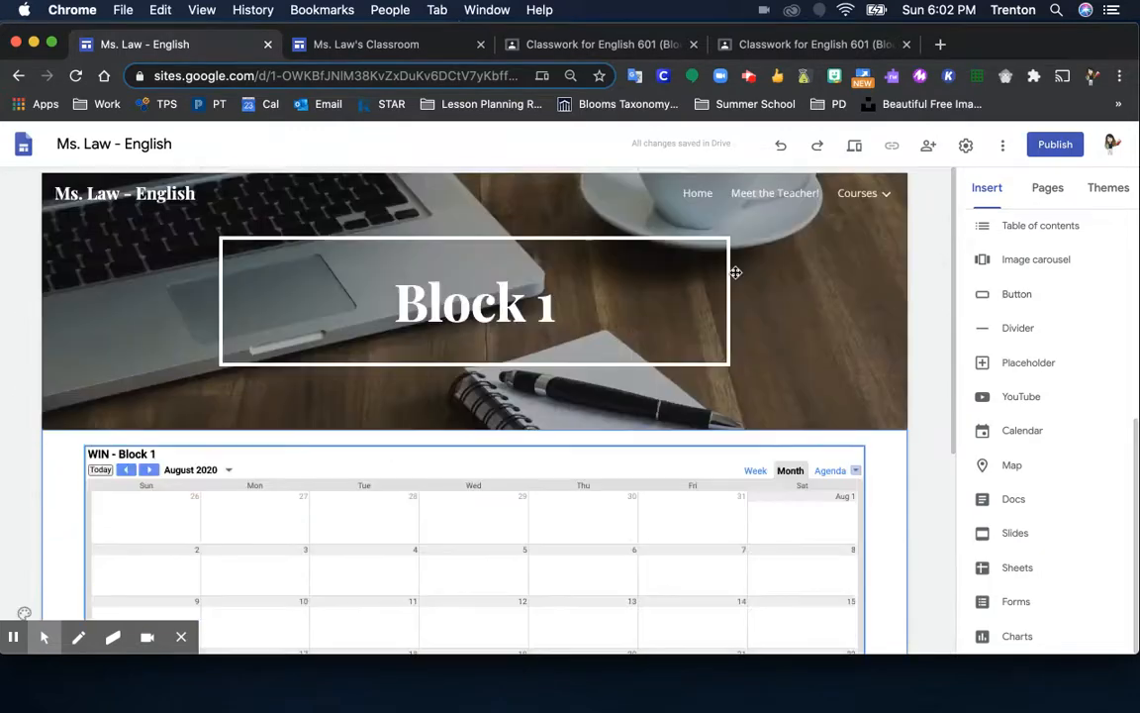
left_click(1012, 296)
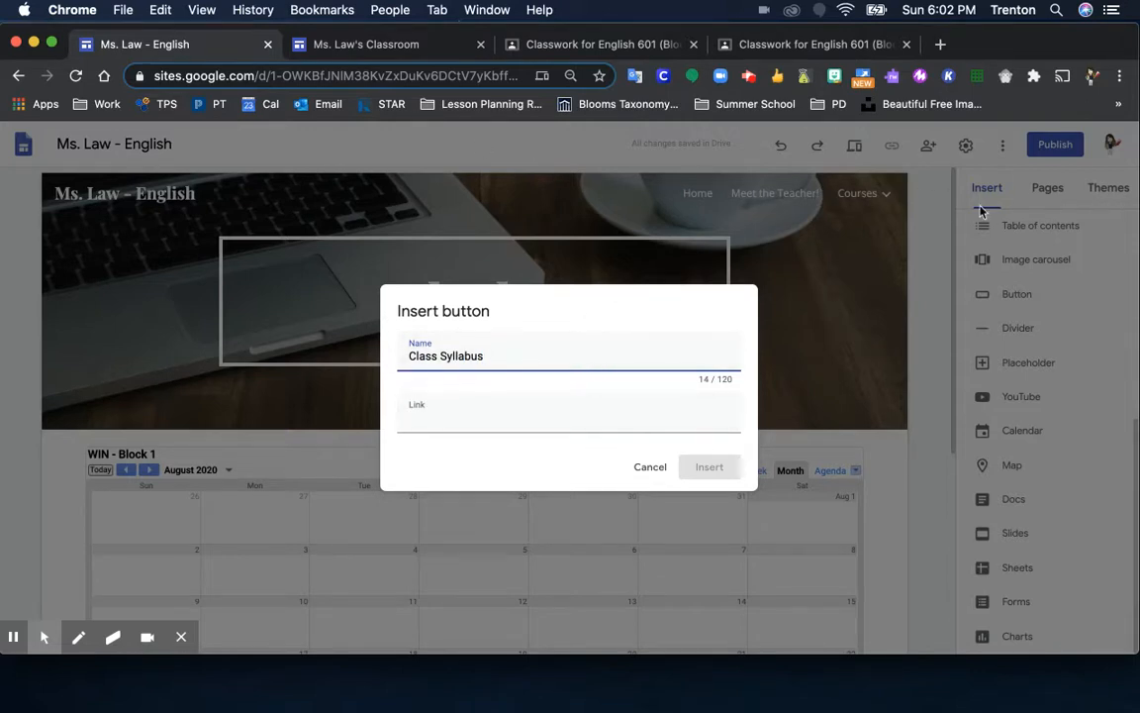
left_click(446, 414)
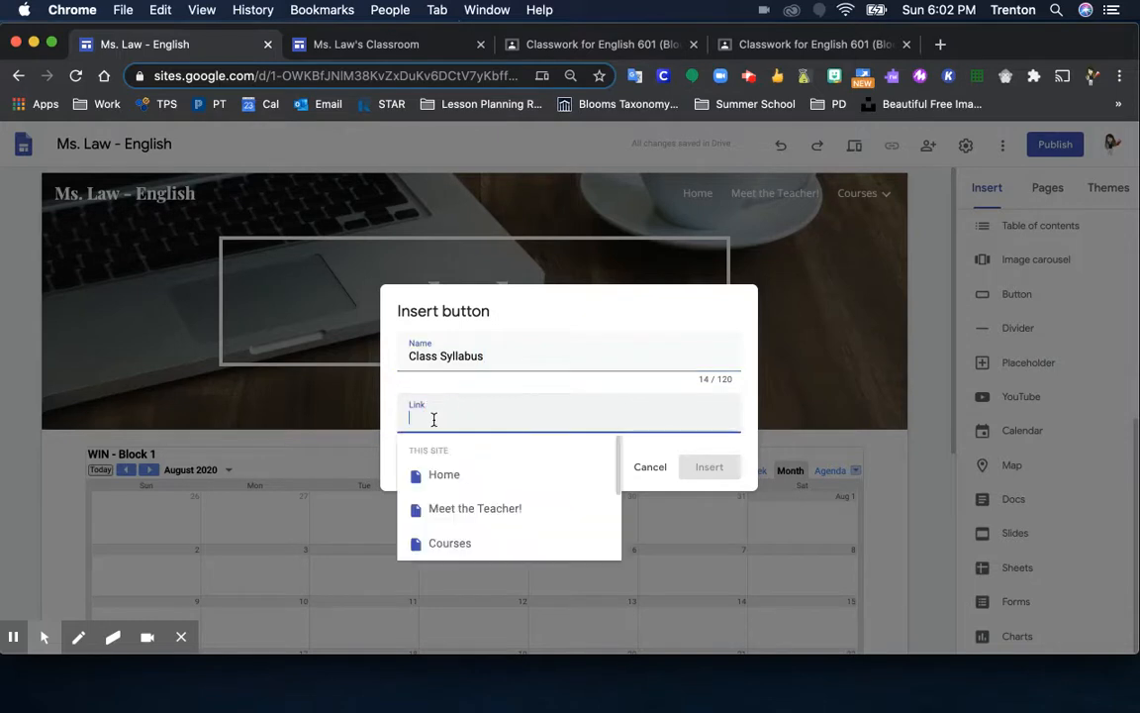
scroll(446, 478, "down", 5)
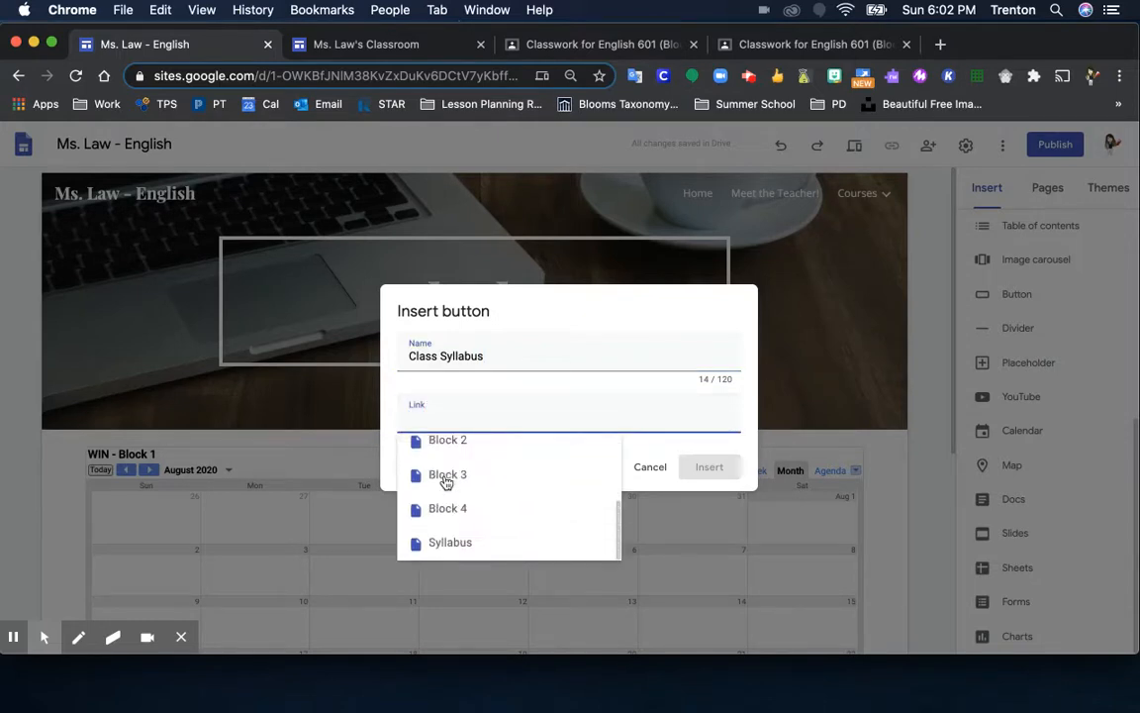
left_click(460, 545)
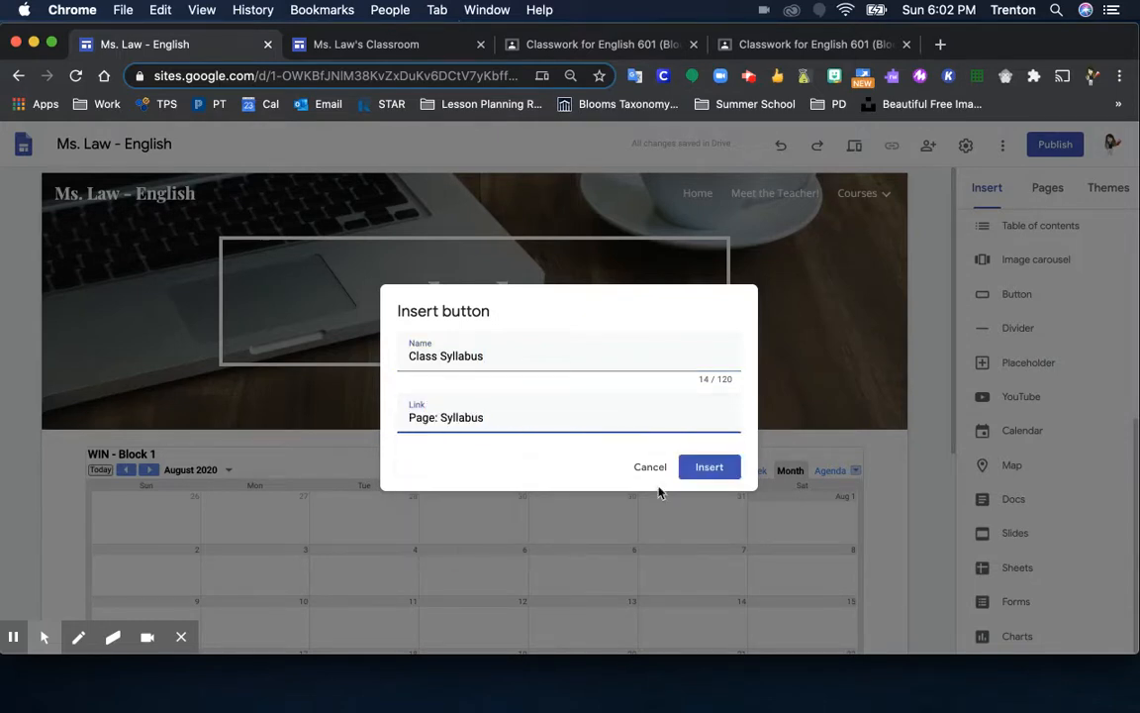
left_click(706, 474)
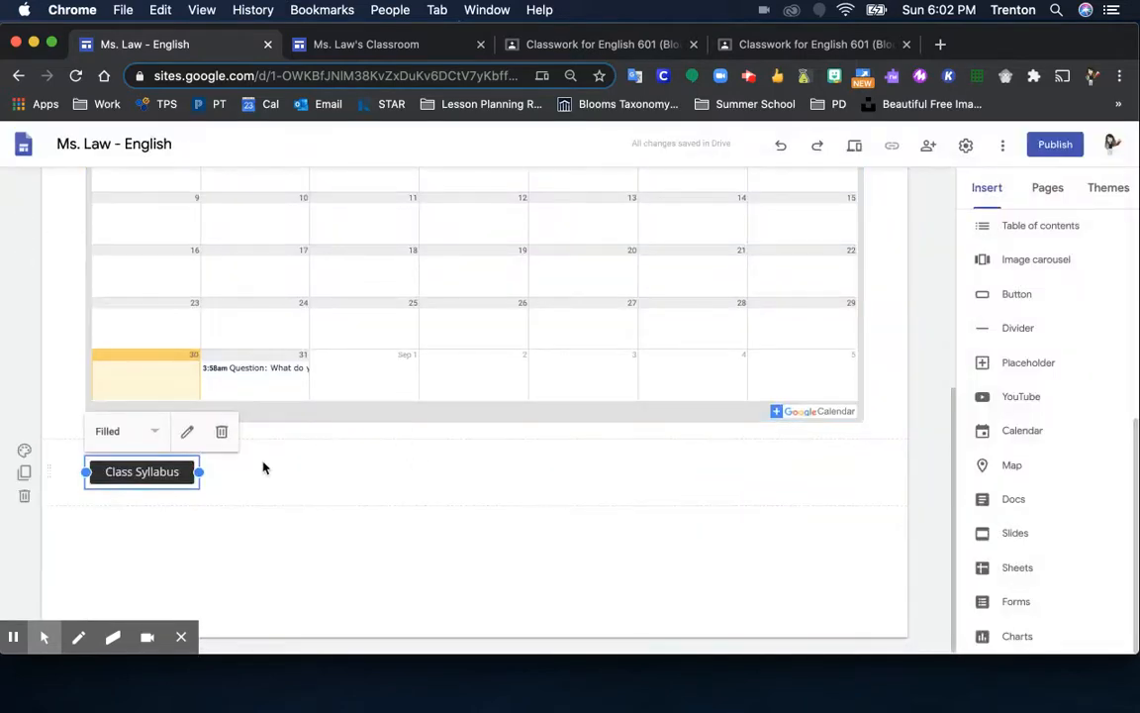
Step: Move the Class Syllabus button above the calendar and narrow it to about a quarter of the content width
left_click_drag(124, 471, 134, 382)
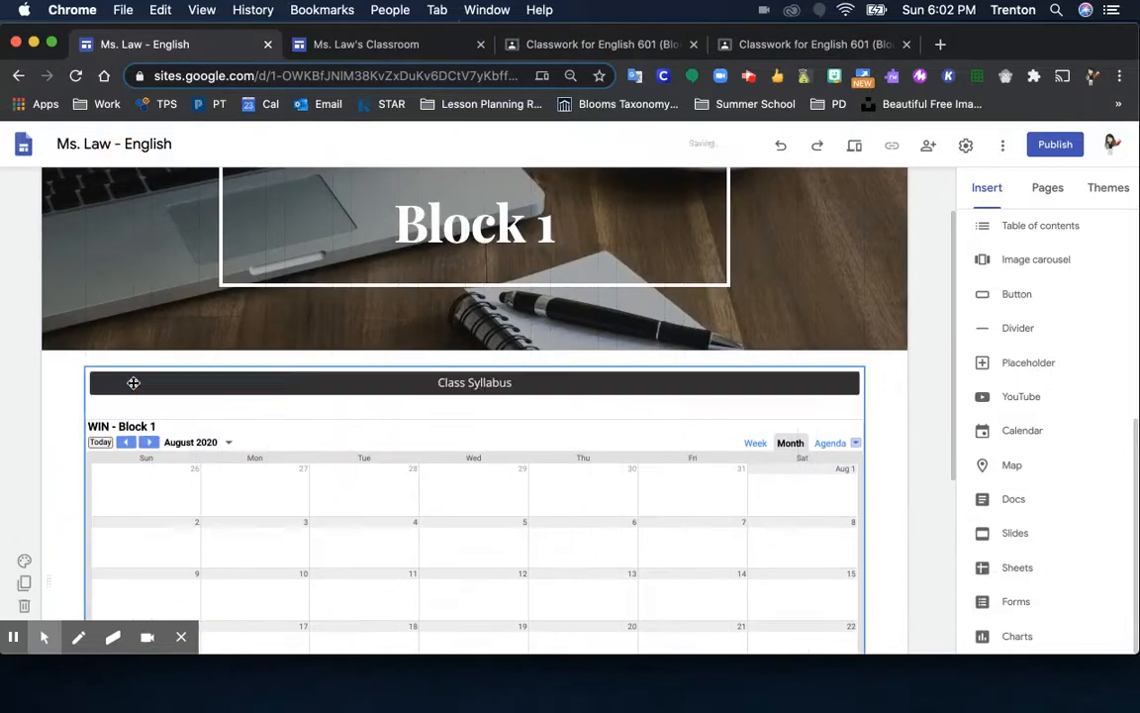
left_click(810, 387)
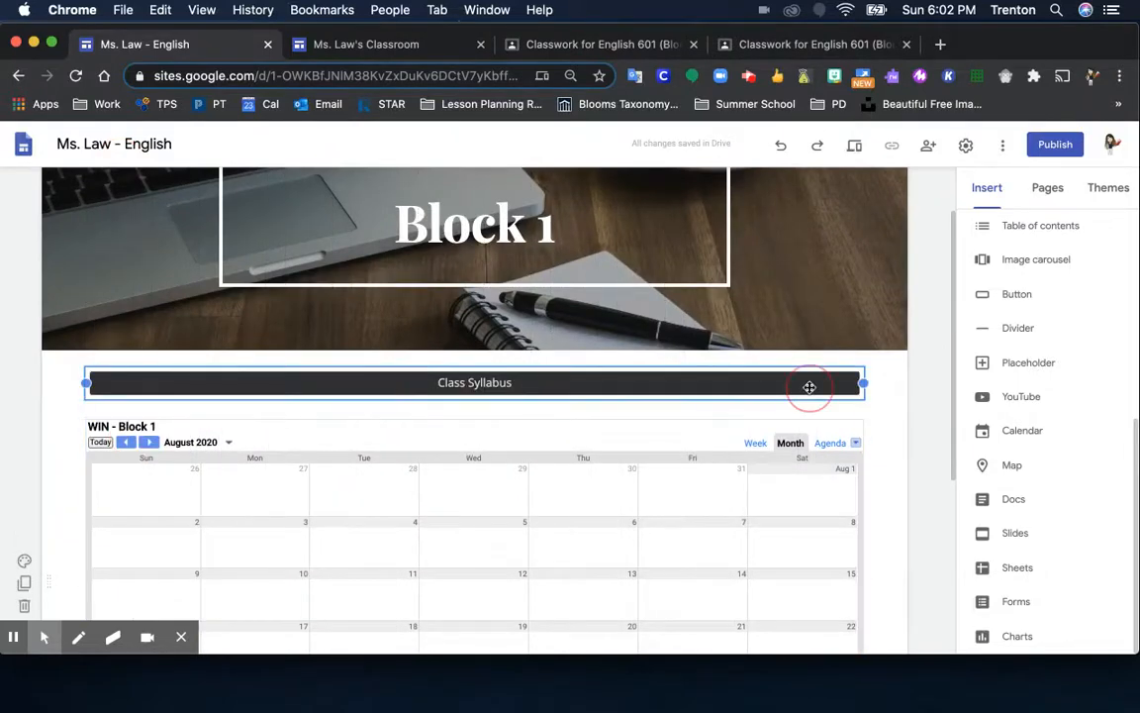
left_click_drag(715, 384, 645, 355)
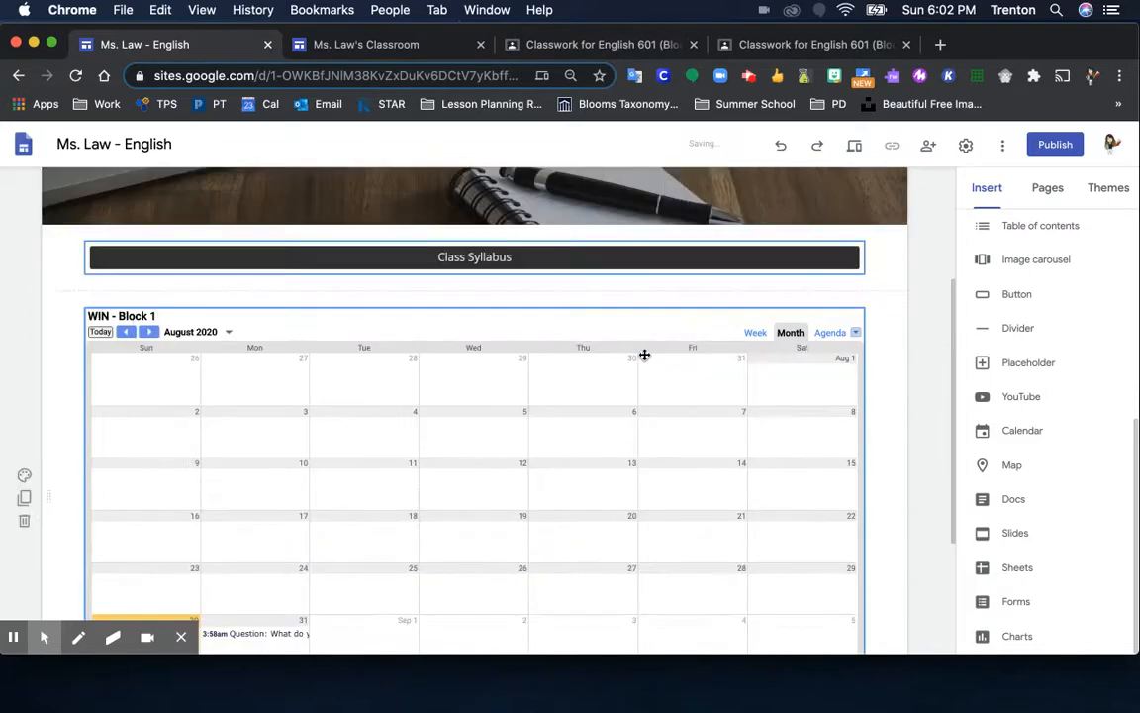
left_click(841, 256)
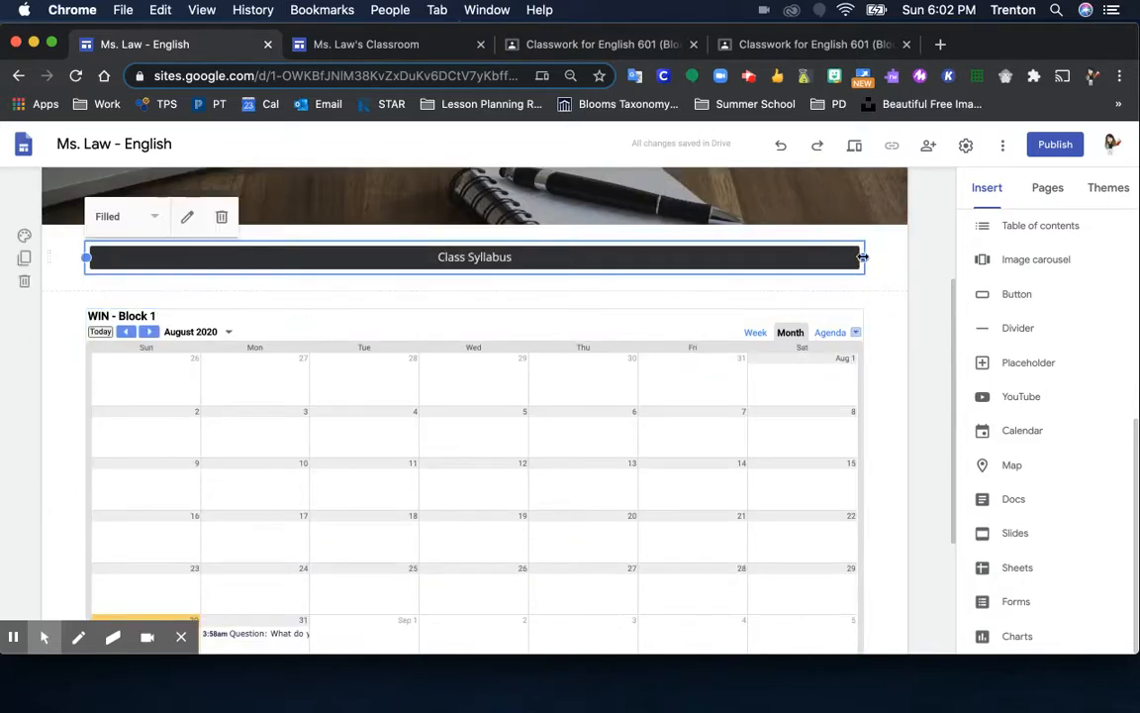
left_click_drag(863, 256, 294, 265)
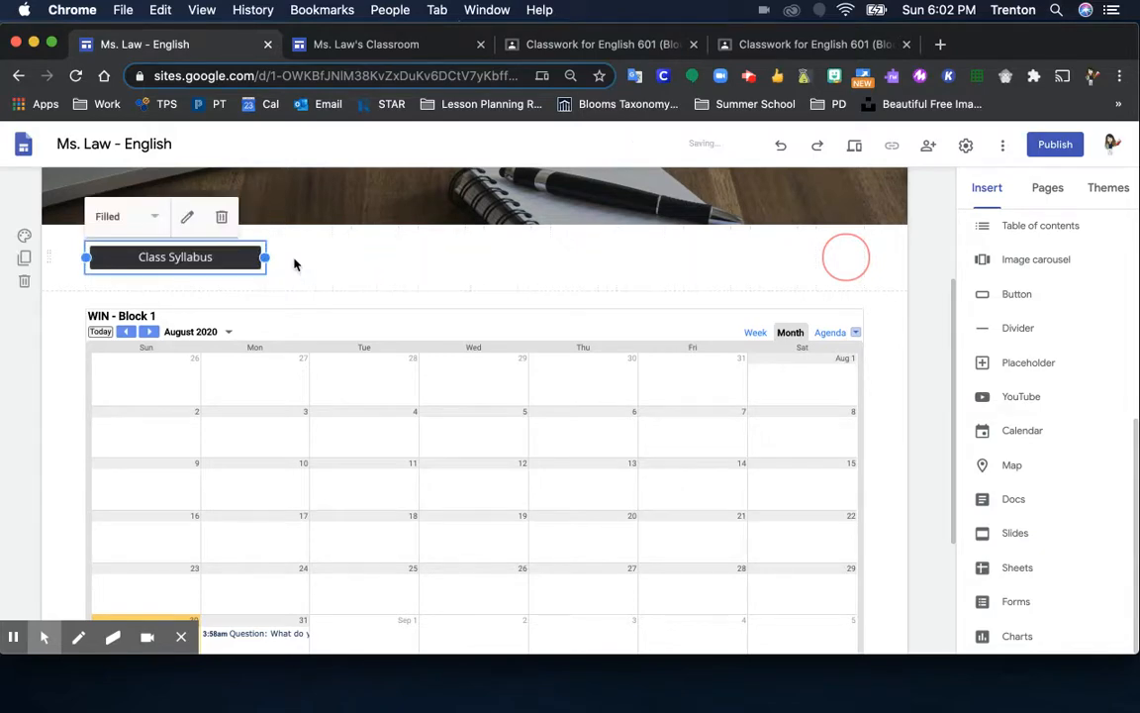
left_click(370, 264)
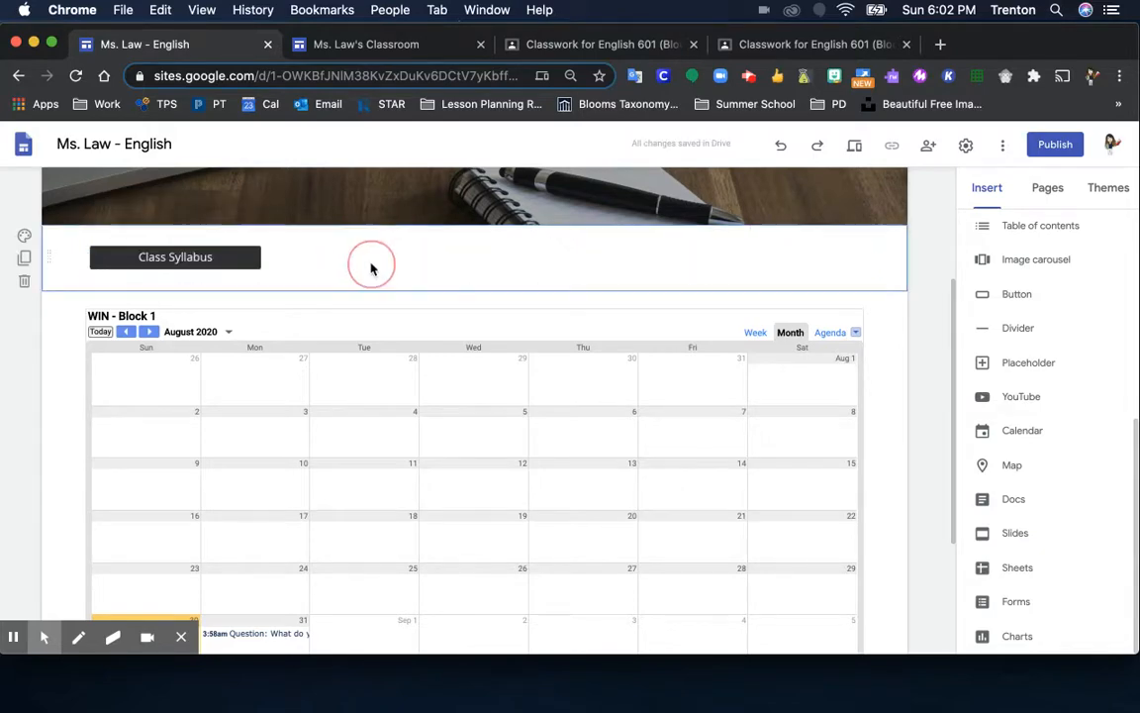
Step: Start a new button named "Google Classroom" and copy the invite link from the WIN - Block 1 class settings in Google Classroom
left_click(1023, 297)
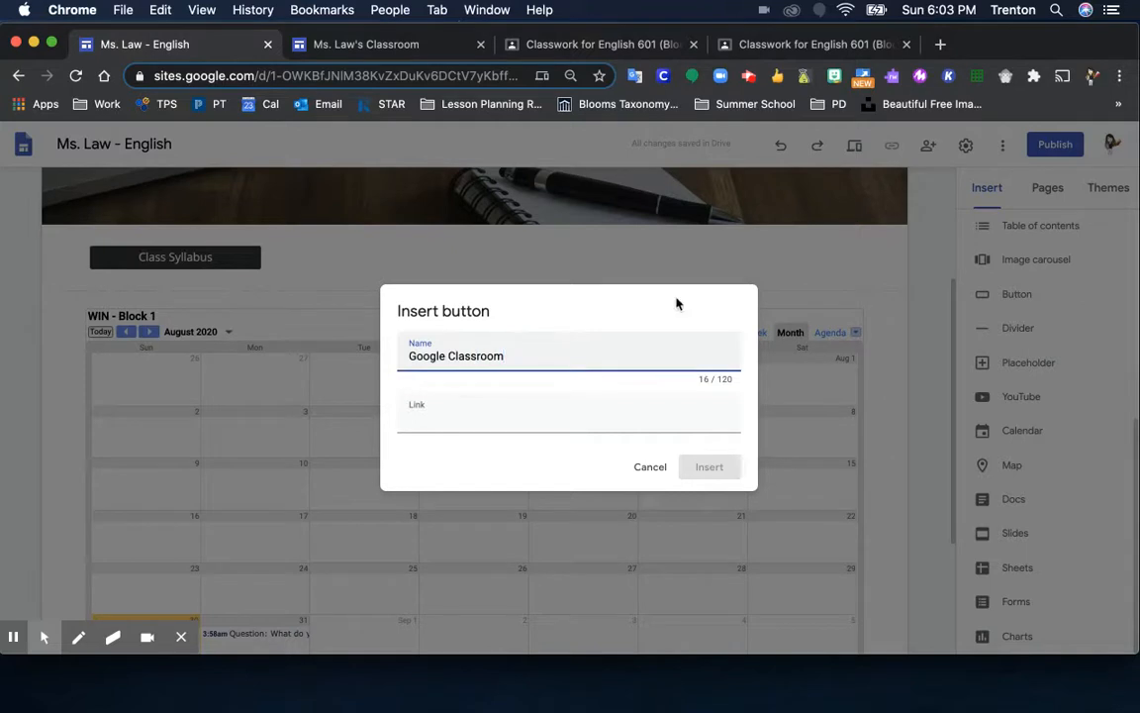
left_click(645, 43)
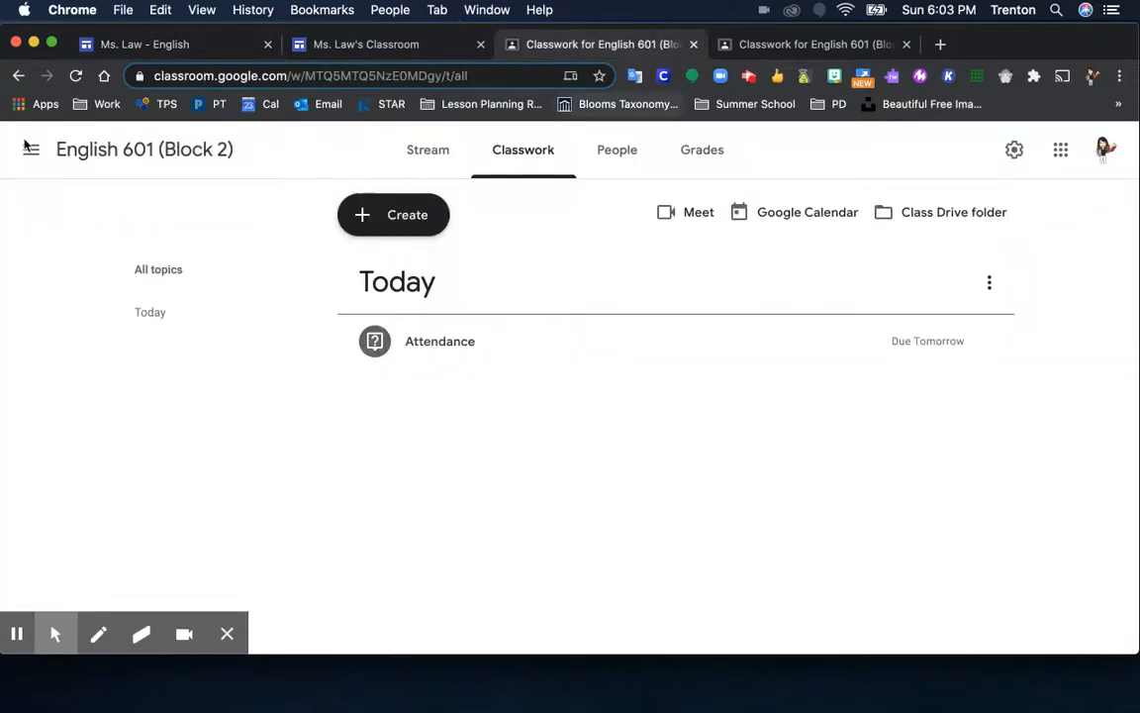
left_click(31, 150)
scroll(71, 399, "down", 2)
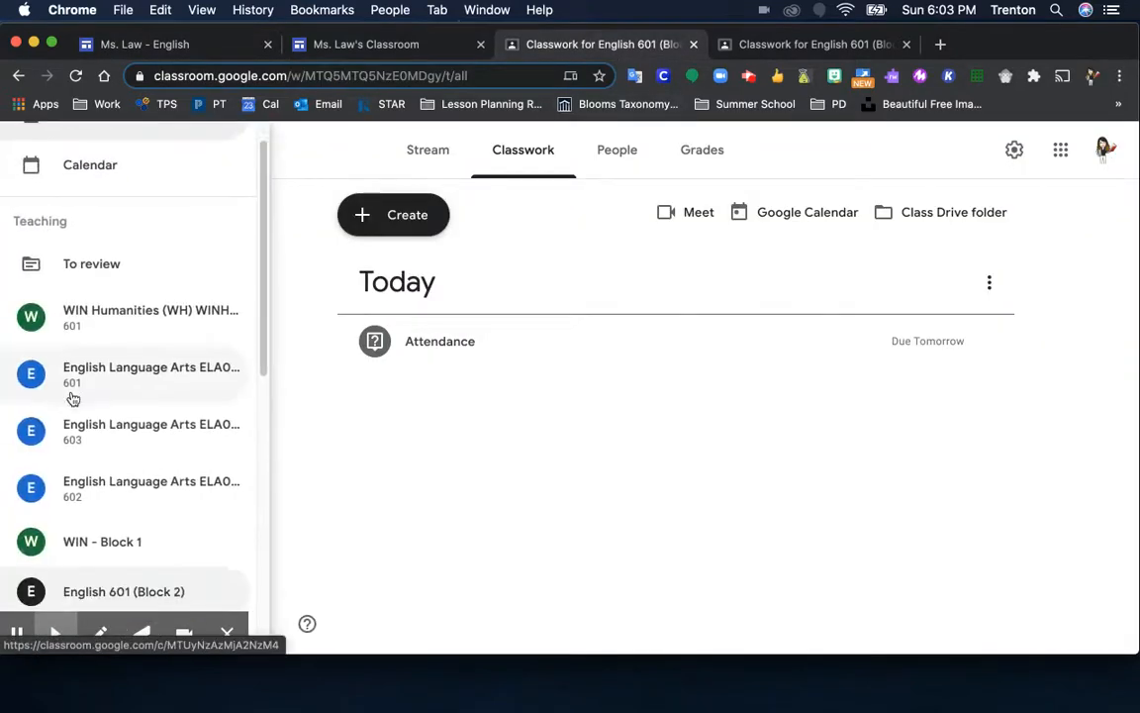
left_click(99, 489)
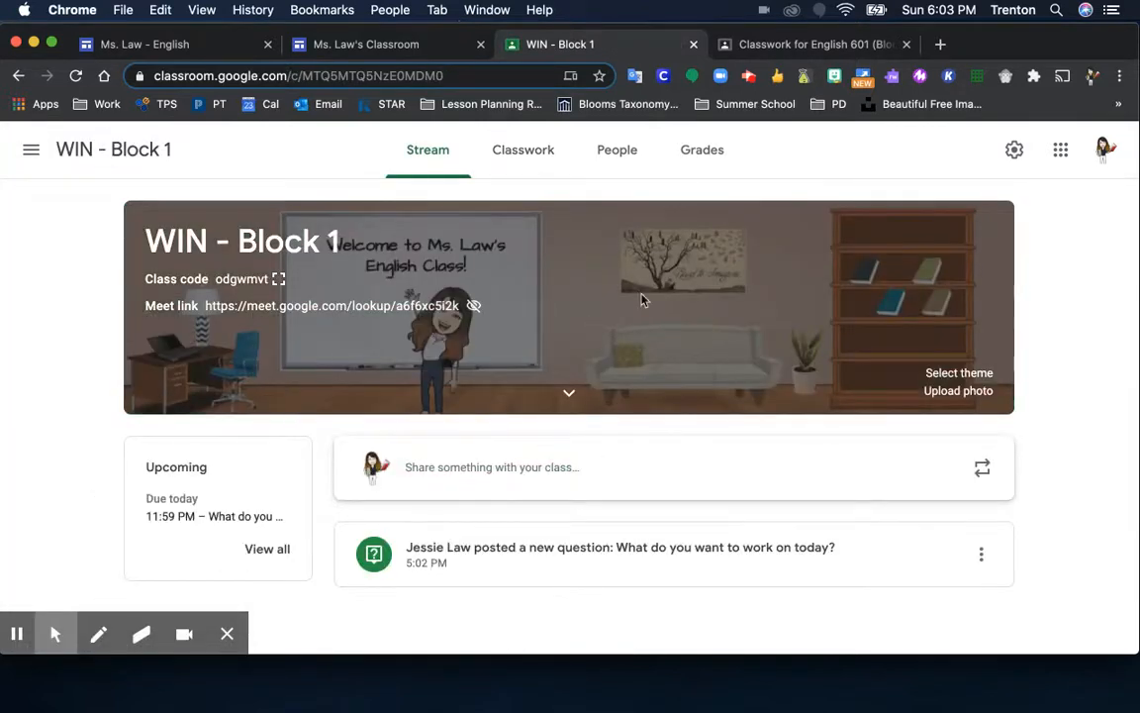
left_click(1012, 153)
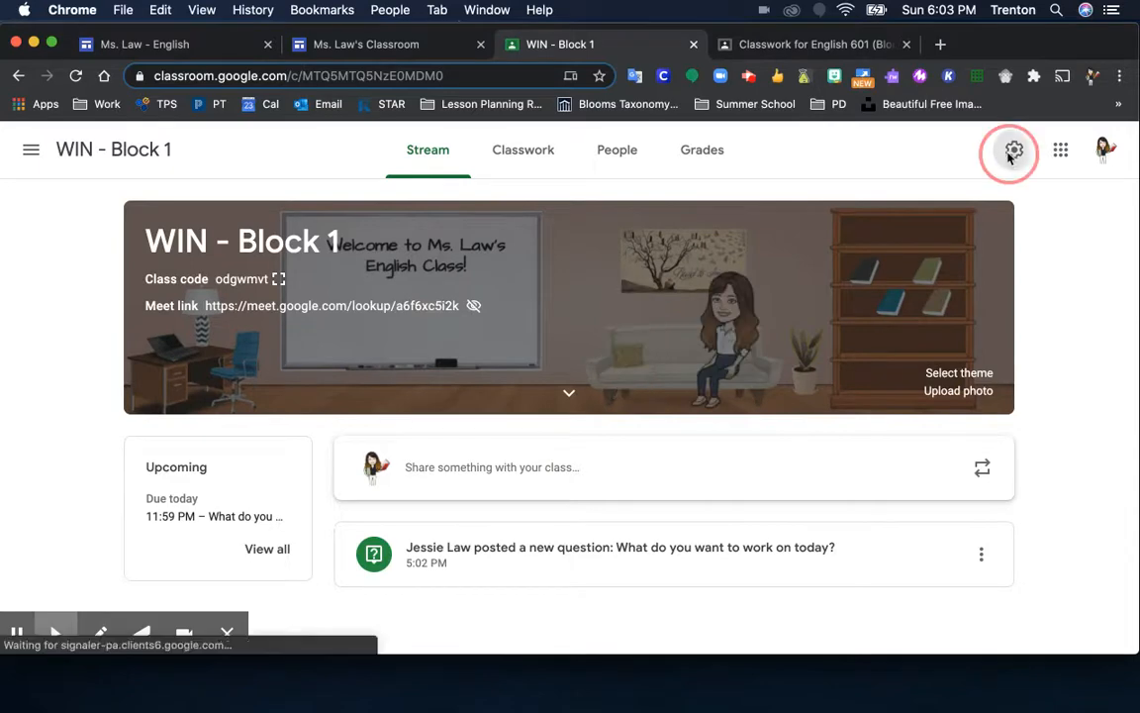
scroll(569, 362, "down", 5)
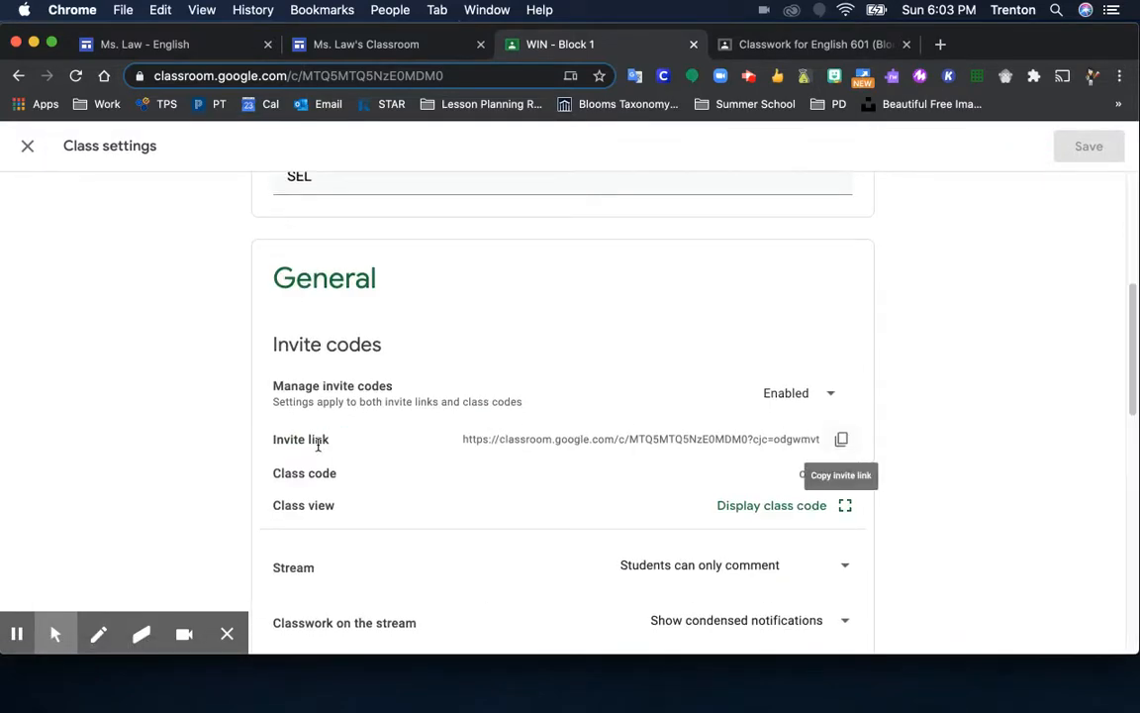
left_click(843, 440)
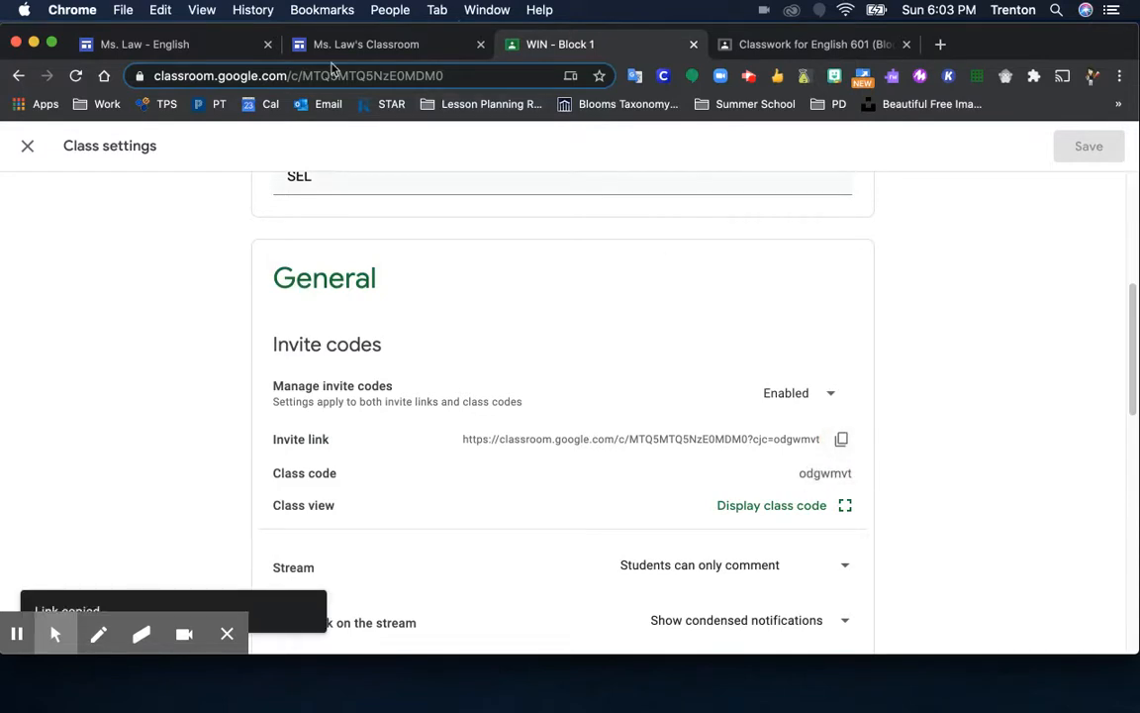
Step: Return to the site editor, paste the copied class invite link as the Google Classroom button's link and insert the button
left_click(144, 43)
left_click(426, 417)
right_click(426, 417)
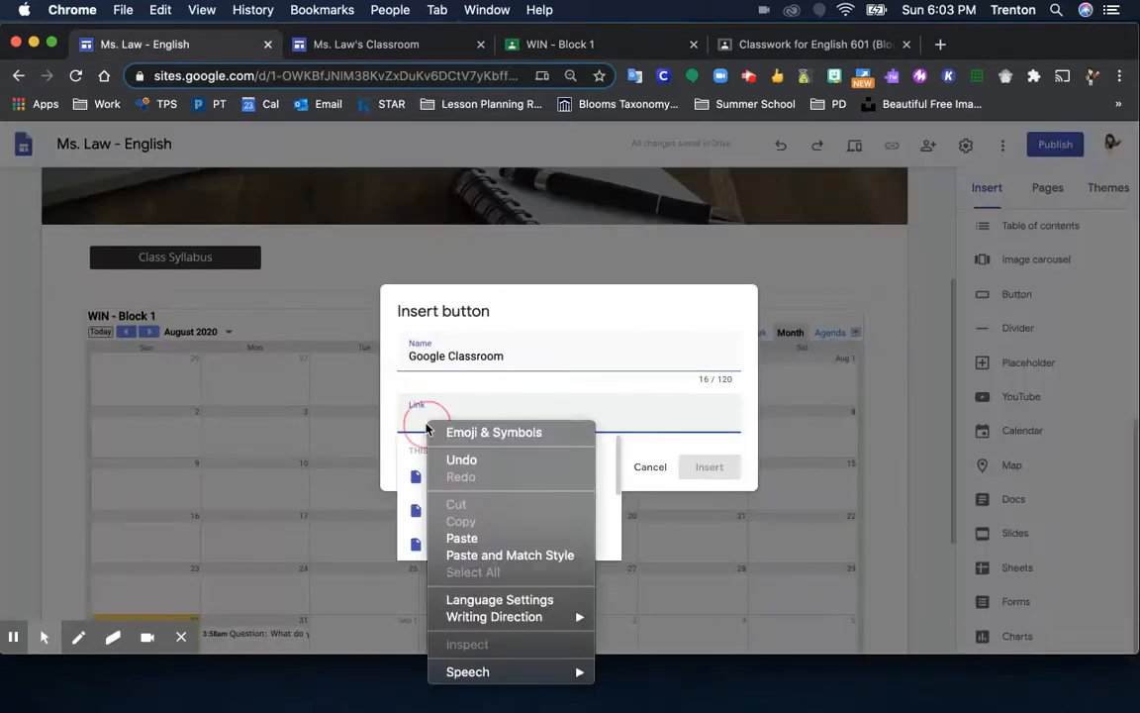
left_click(482, 538)
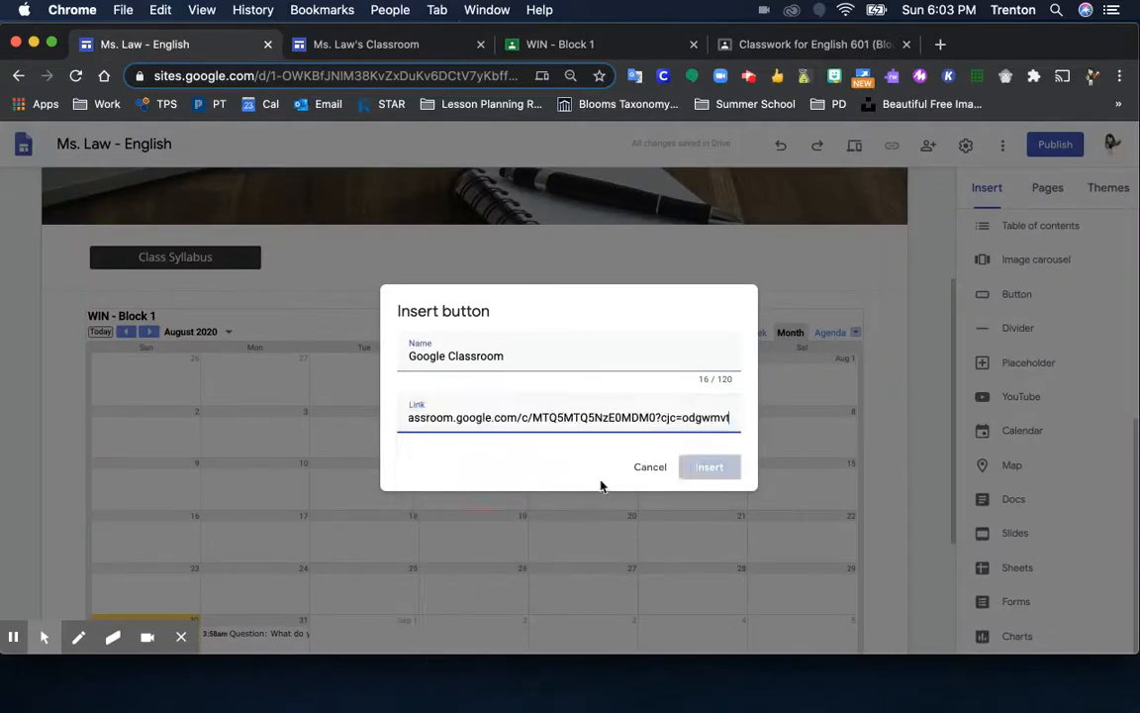
left_click(711, 469)
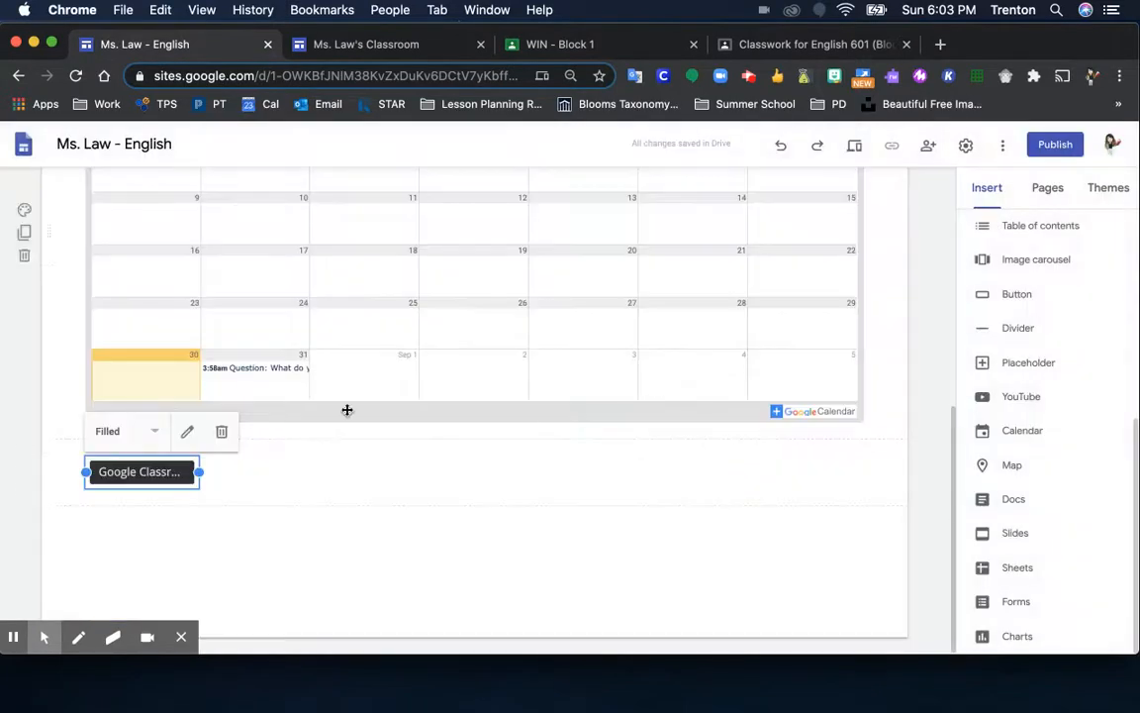
Step: Move the Google Classroom button beside the Class Syllabus button and widen it to the same width
left_click_drag(151, 478, 466, 396)
left_click(390, 365)
left_click(535, 388)
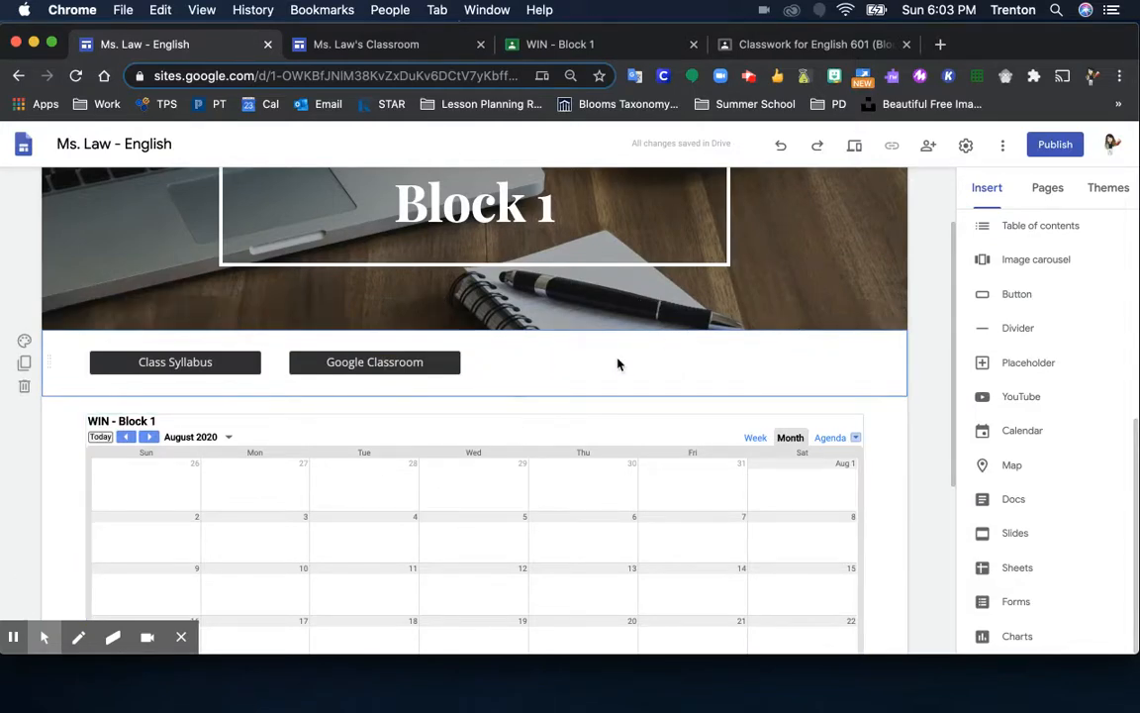
Step: Add a centered Title-style text box reading "Today's Assignments" between the two buttons and the calendar
scroll(560, 440, "down", 5)
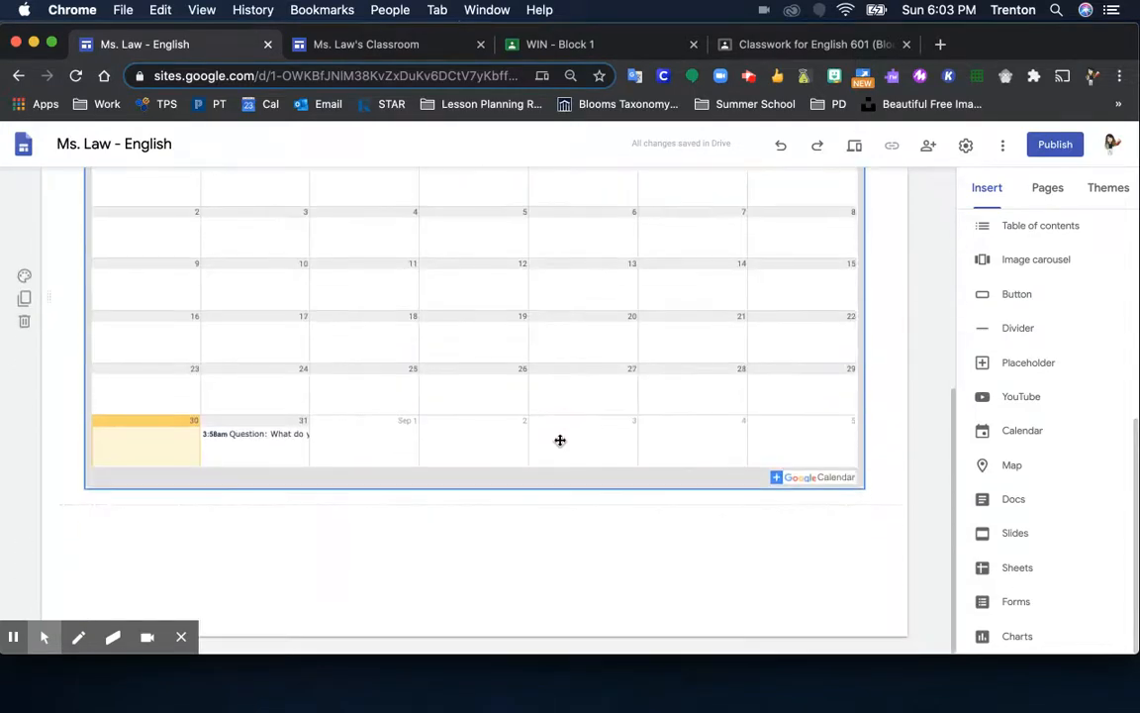
scroll(560, 440, "up", 7)
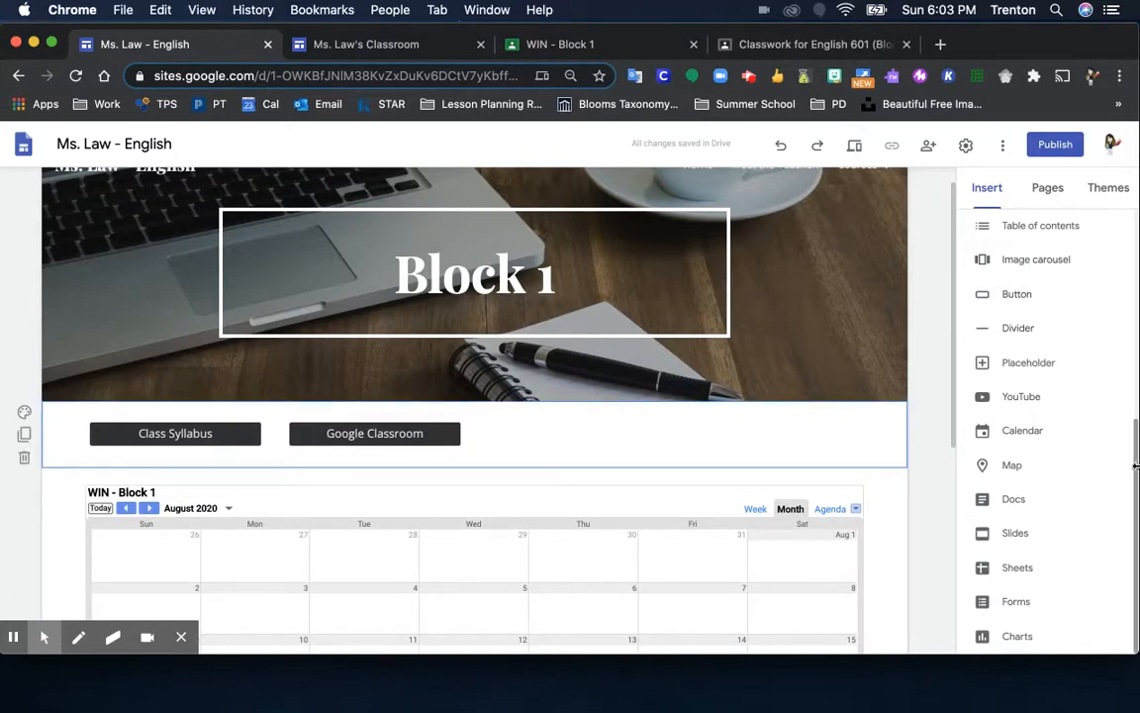
left_click_drag(1136, 466, 1137, 230)
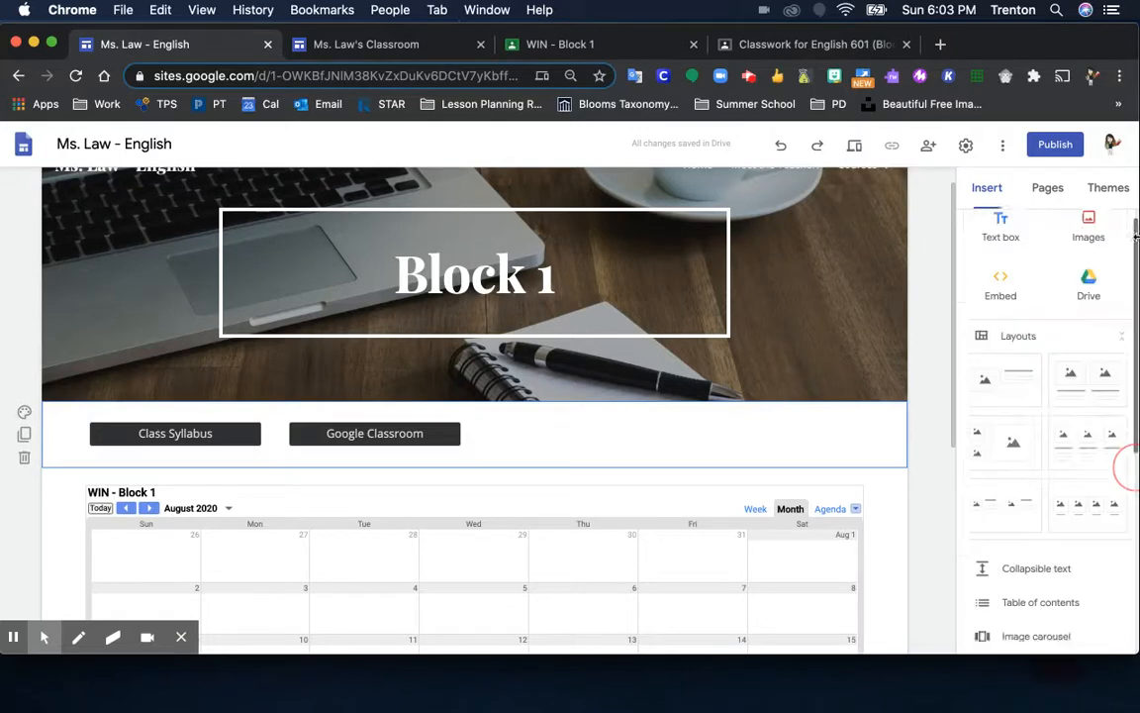
left_click(1004, 249)
scroll(249, 389, "up", 3)
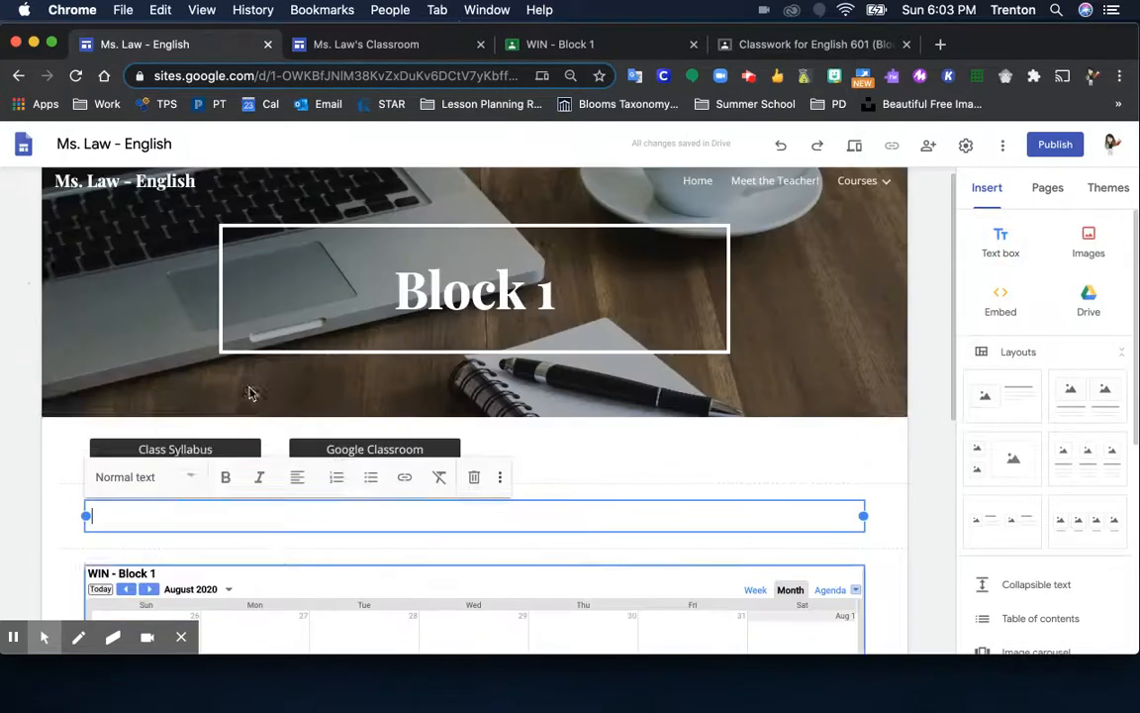
scroll(228, 446, "down", 1)
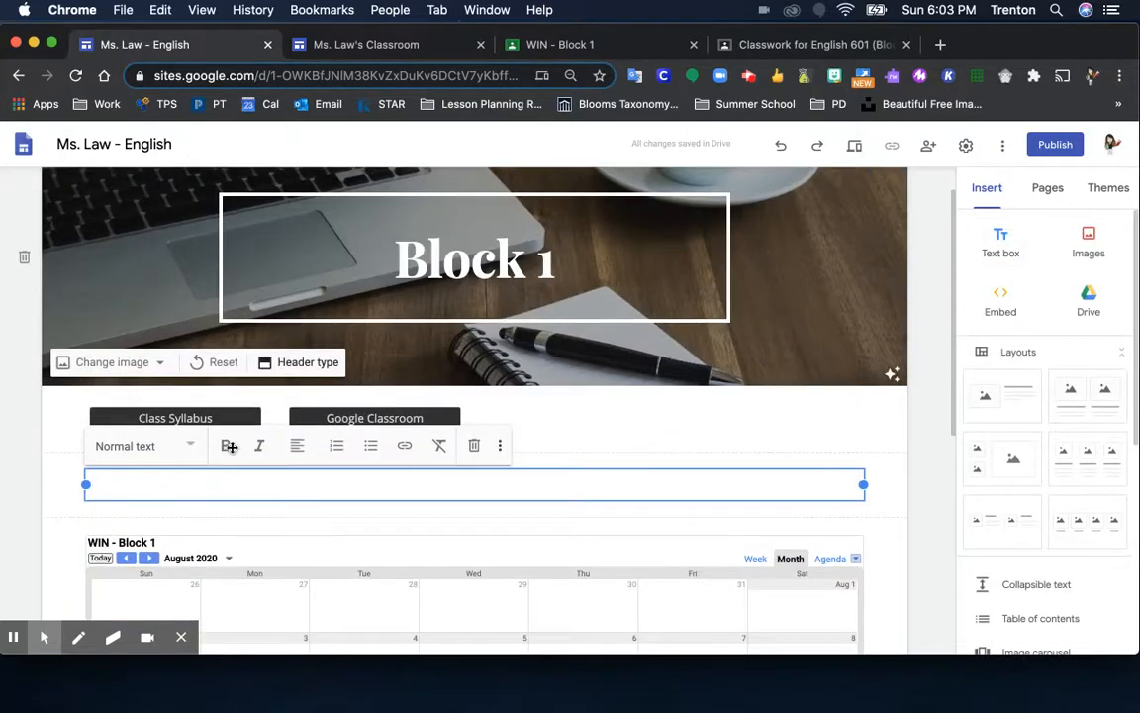
left_click(181, 453)
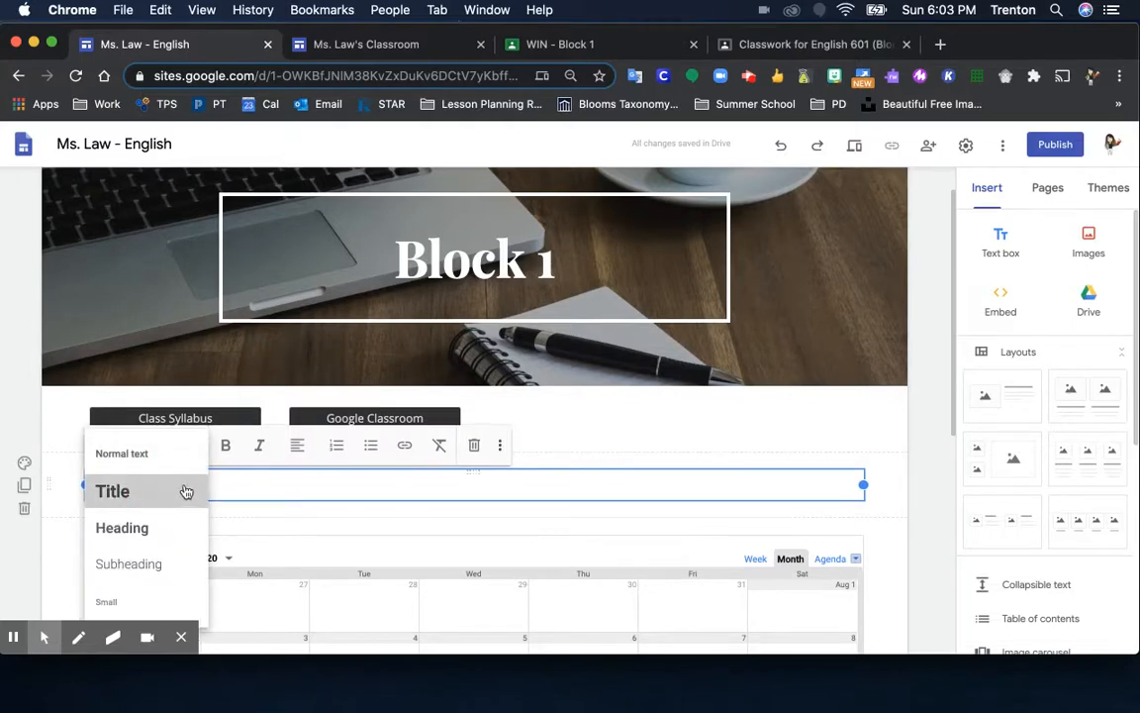
left_click(186, 492)
type("T")
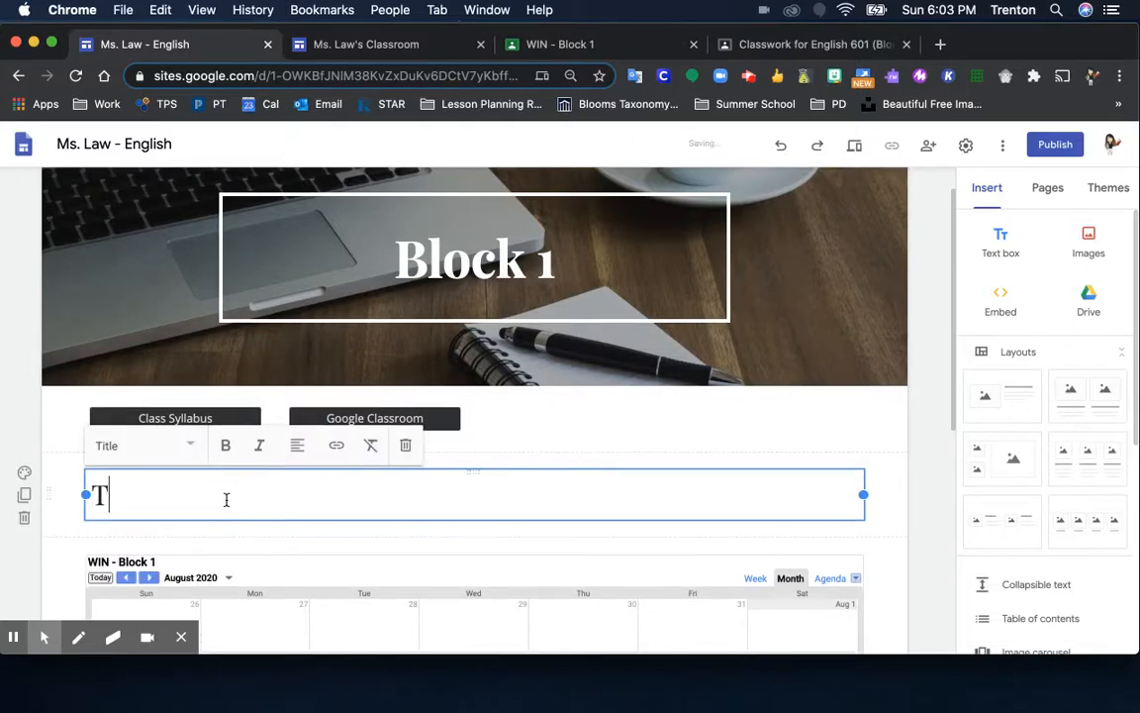
type("oday's Assignments")
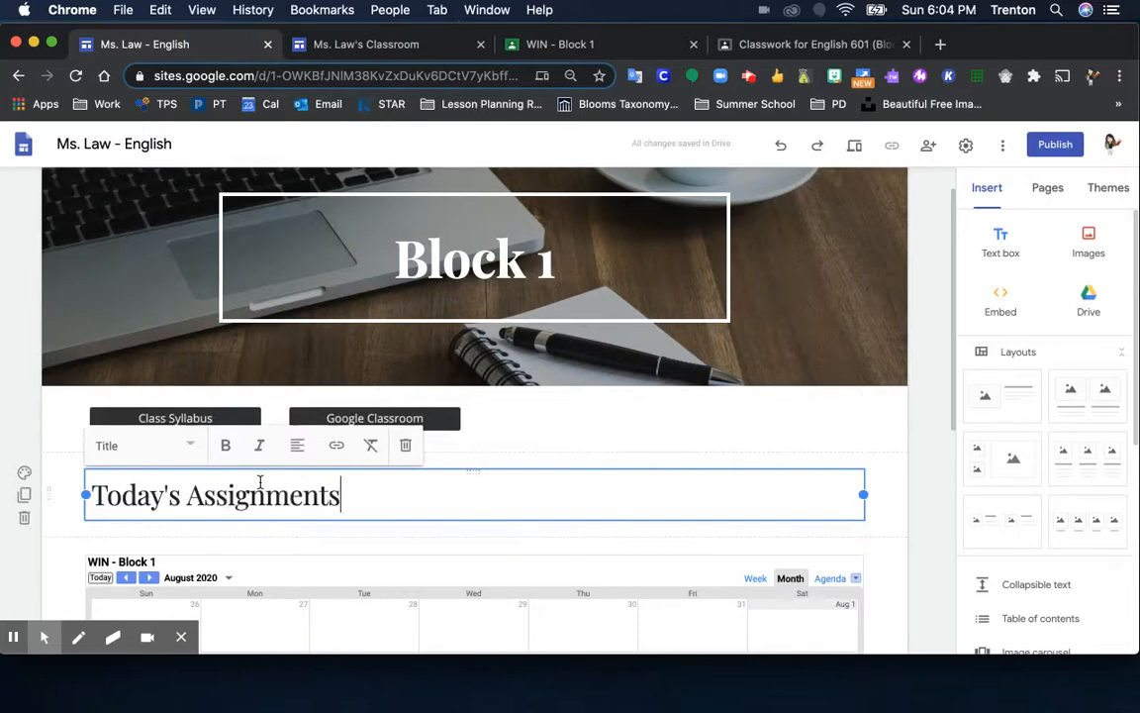
left_click(297, 447)
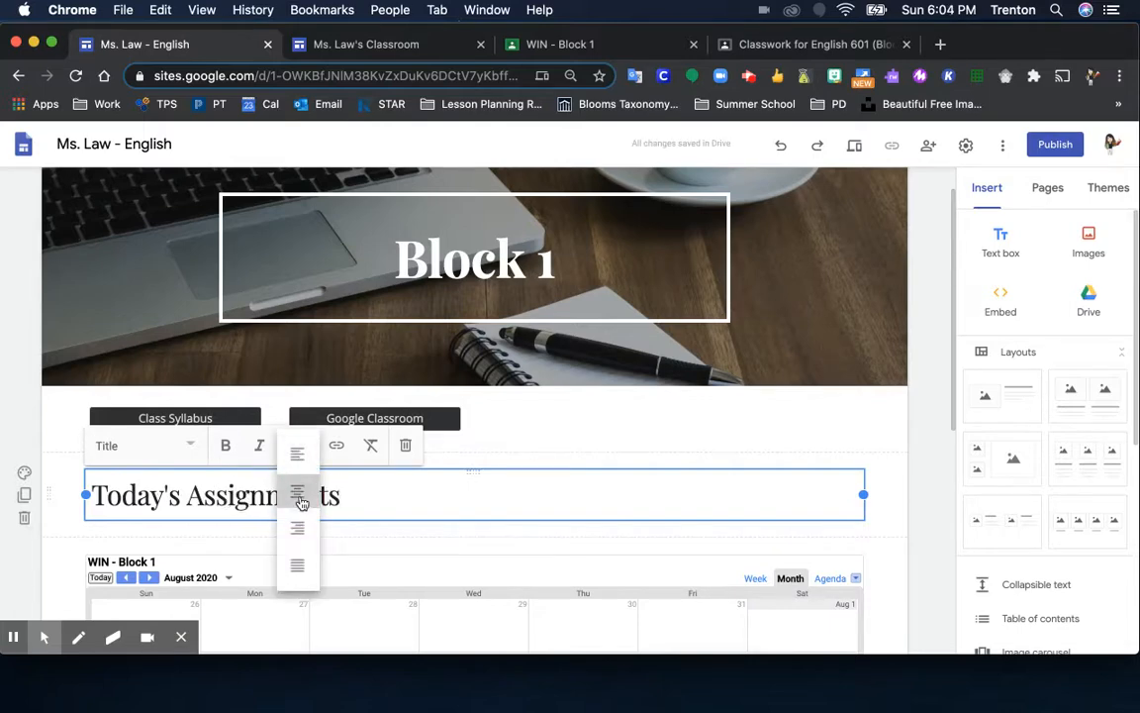
left_click(299, 498)
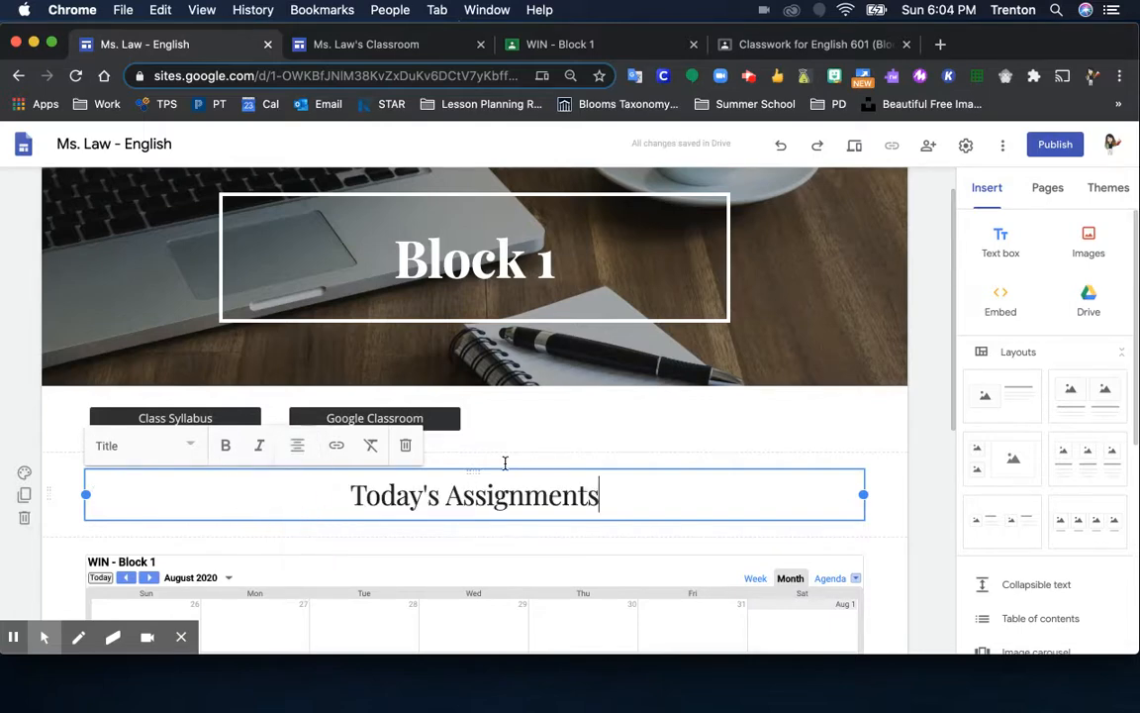
left_click(633, 451)
left_click(685, 494)
scroll(700, 407, "down", 2)
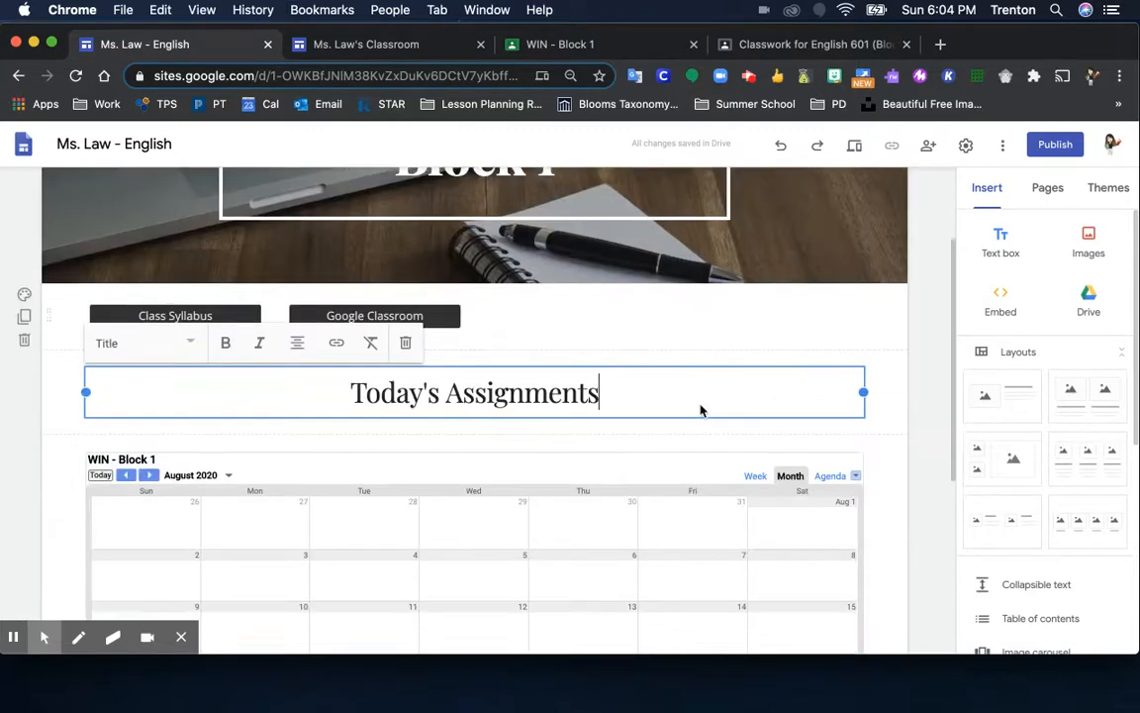
scroll(700, 407, "up", 3)
mouse_move(873, 202)
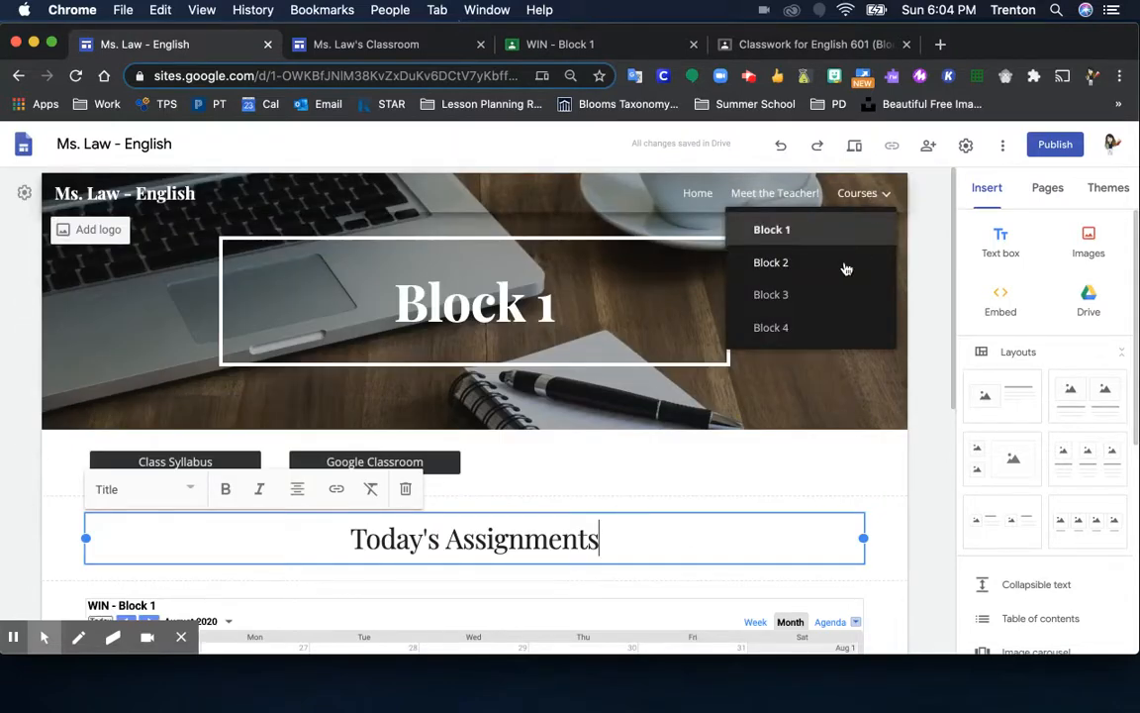
Step: Start a link on the "Today's Assignments" title and copy the "Today!" topic's link from the WIN - Block 1 classwork in Google Classroom
triple_click(516, 539)
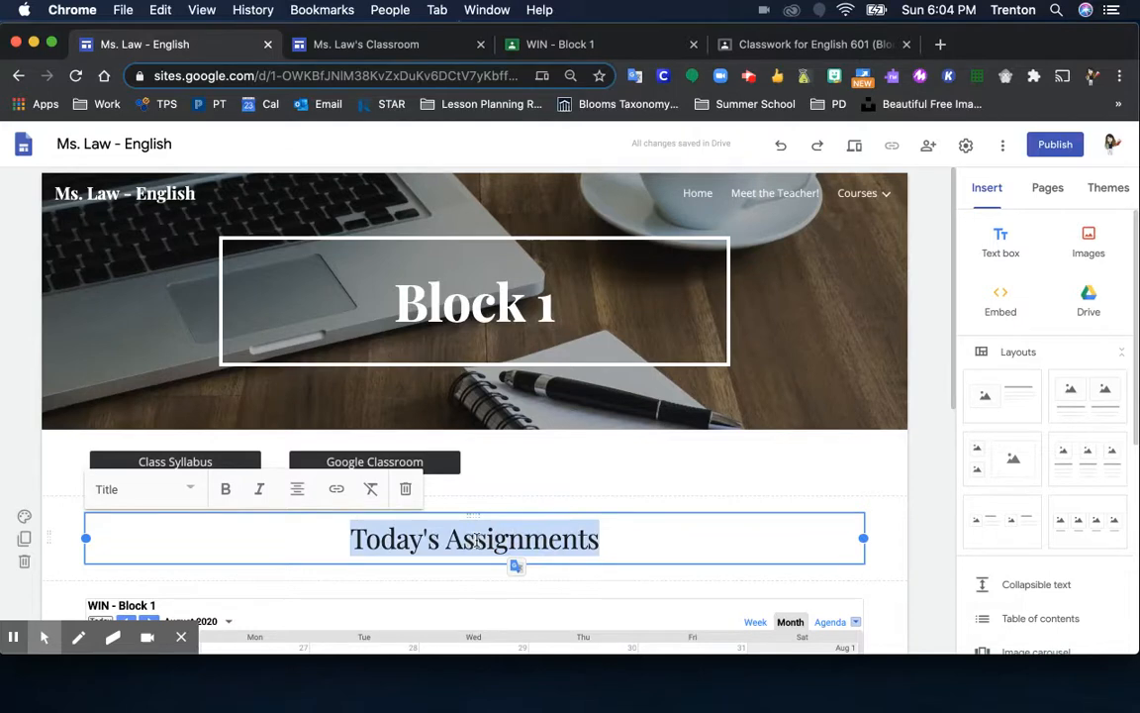
left_click(335, 495)
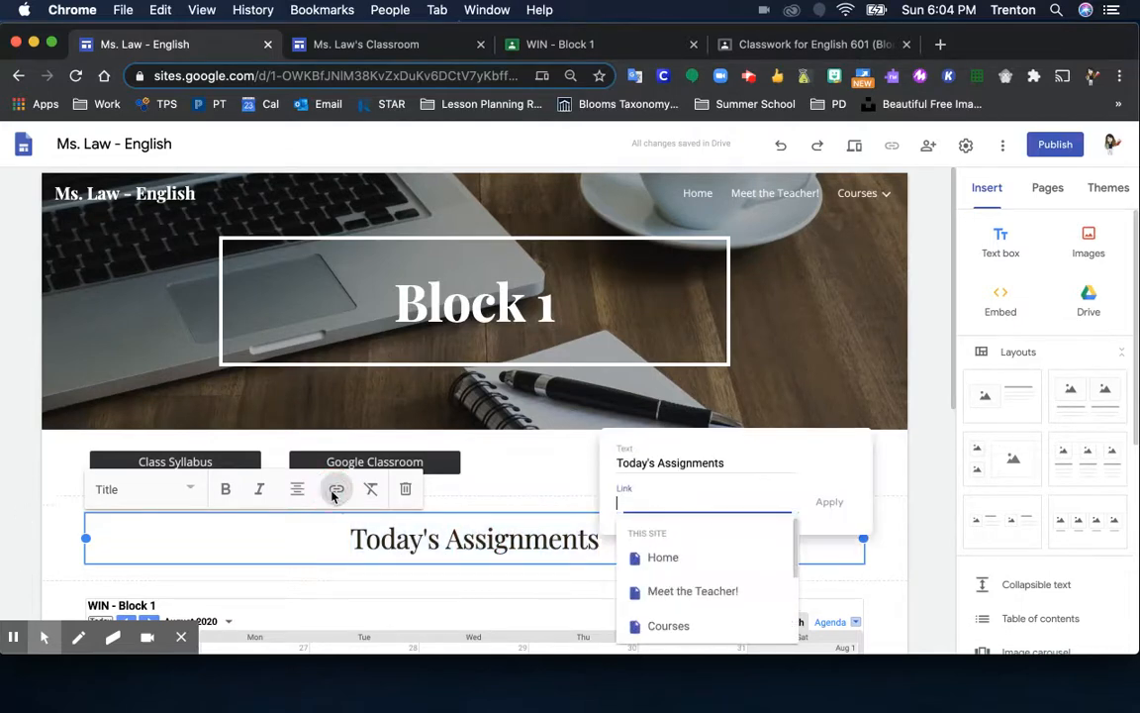
left_click(798, 45)
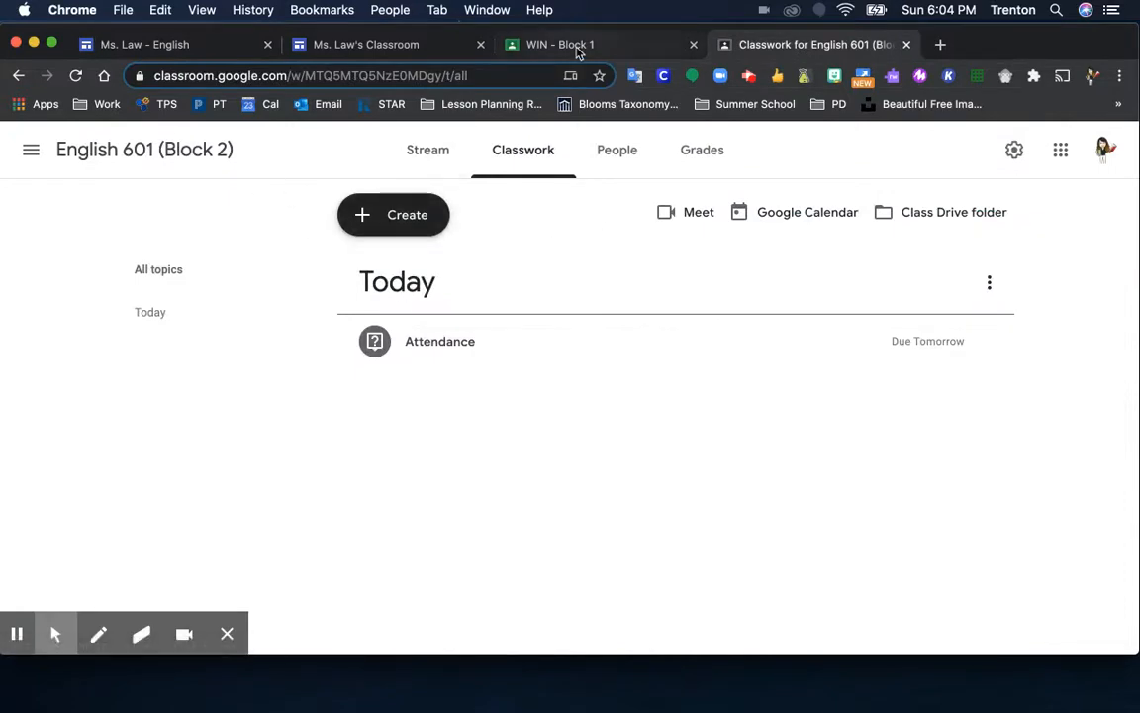
left_click(579, 46)
scroll(415, 327, "down", 4)
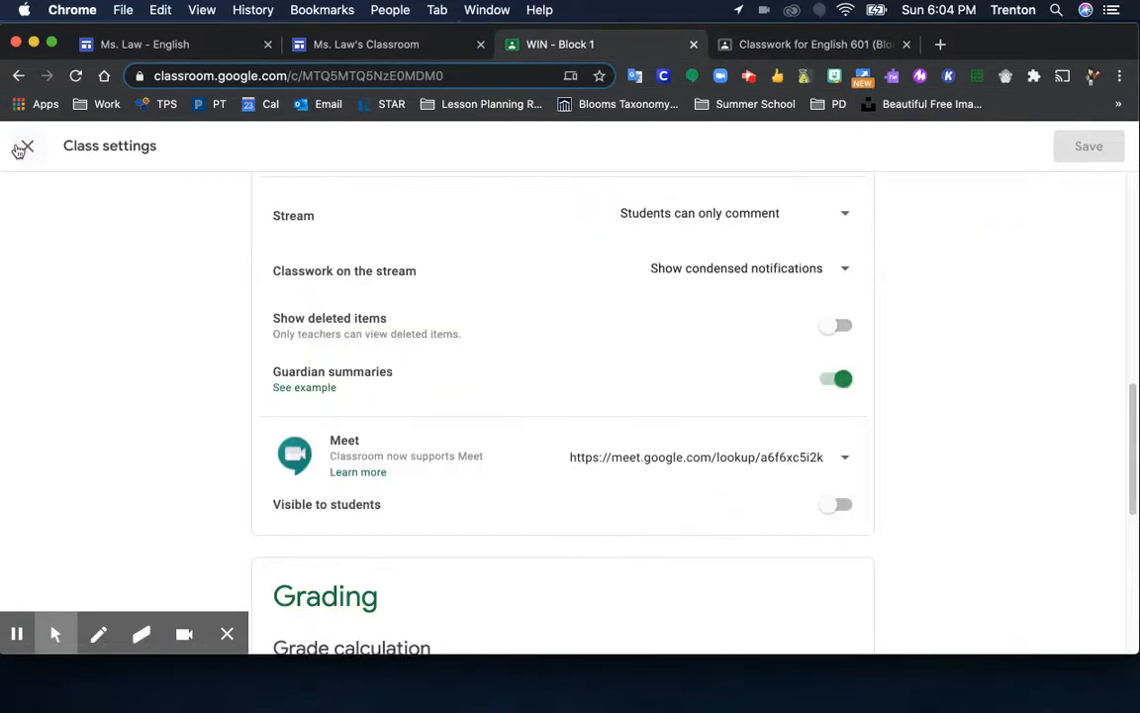
left_click(24, 146)
left_click(515, 157)
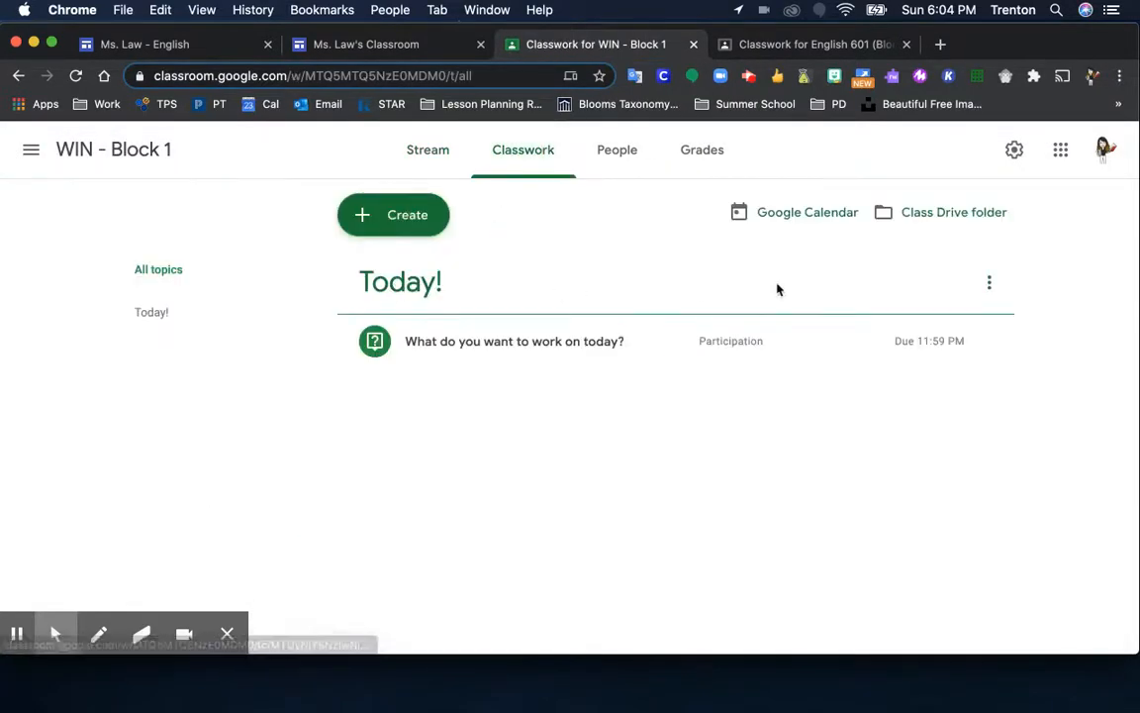
left_click(989, 283)
left_click(948, 383)
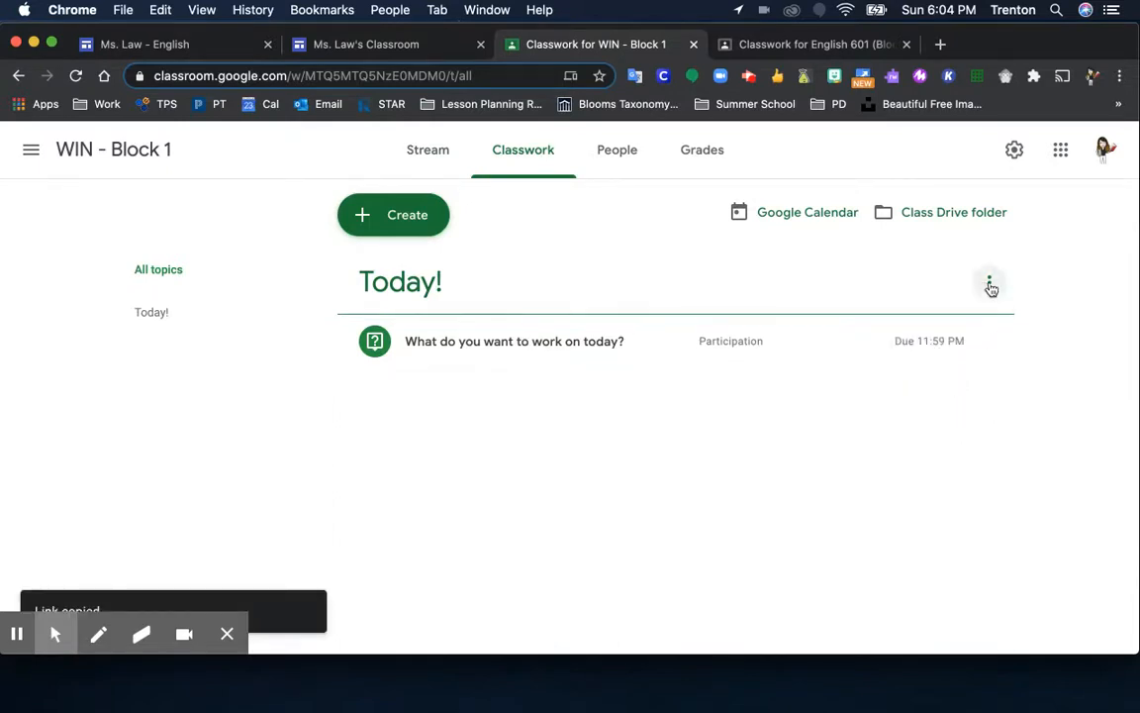
Step: Copy the "Today!" topic's link again and apply it as the "Today's Assignments" title's link in the site editor
left_click(989, 283)
left_click(948, 382)
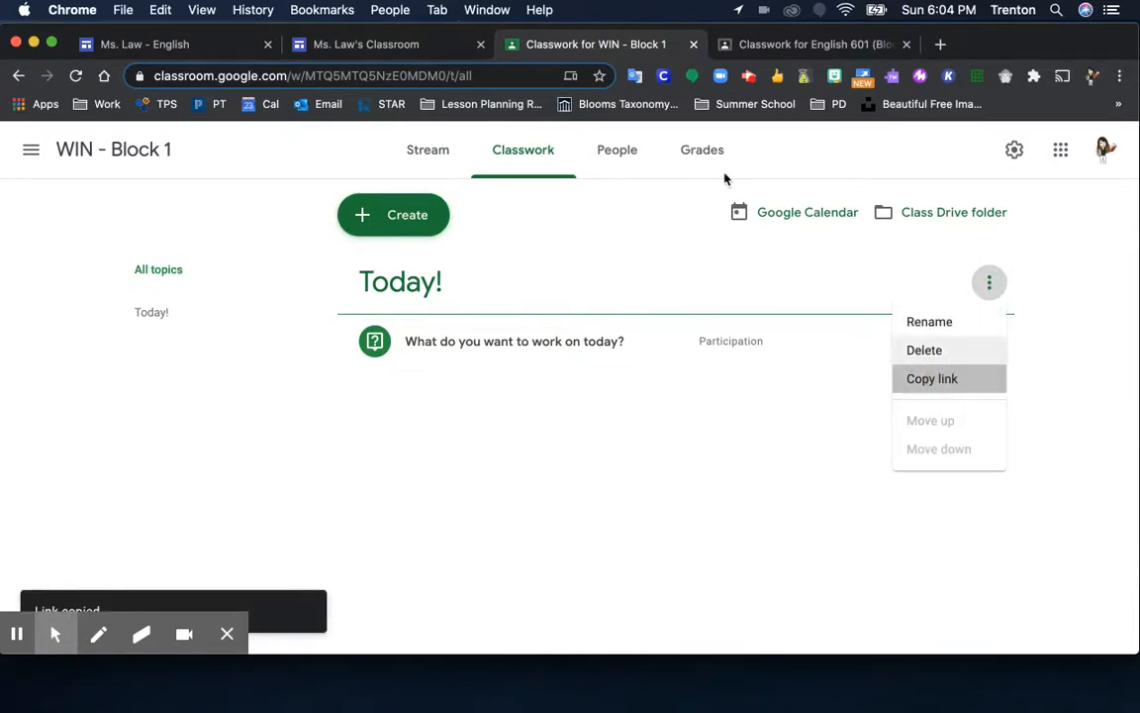
left_click(153, 45)
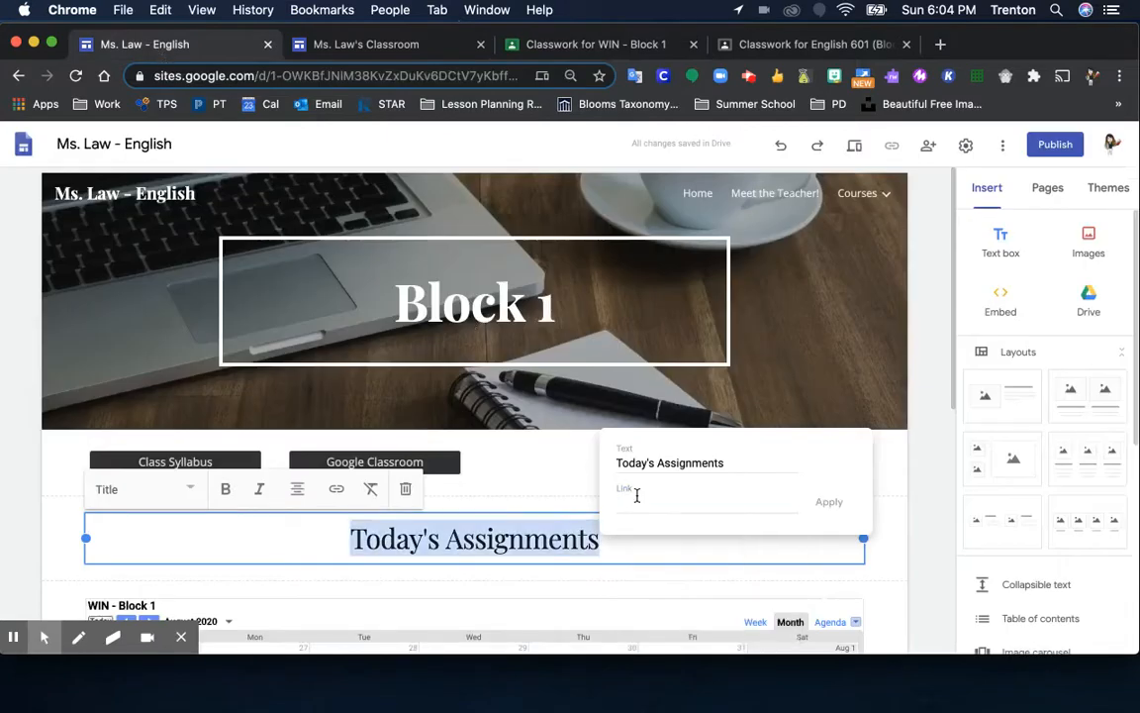
right_click(642, 505)
left_click(682, 561)
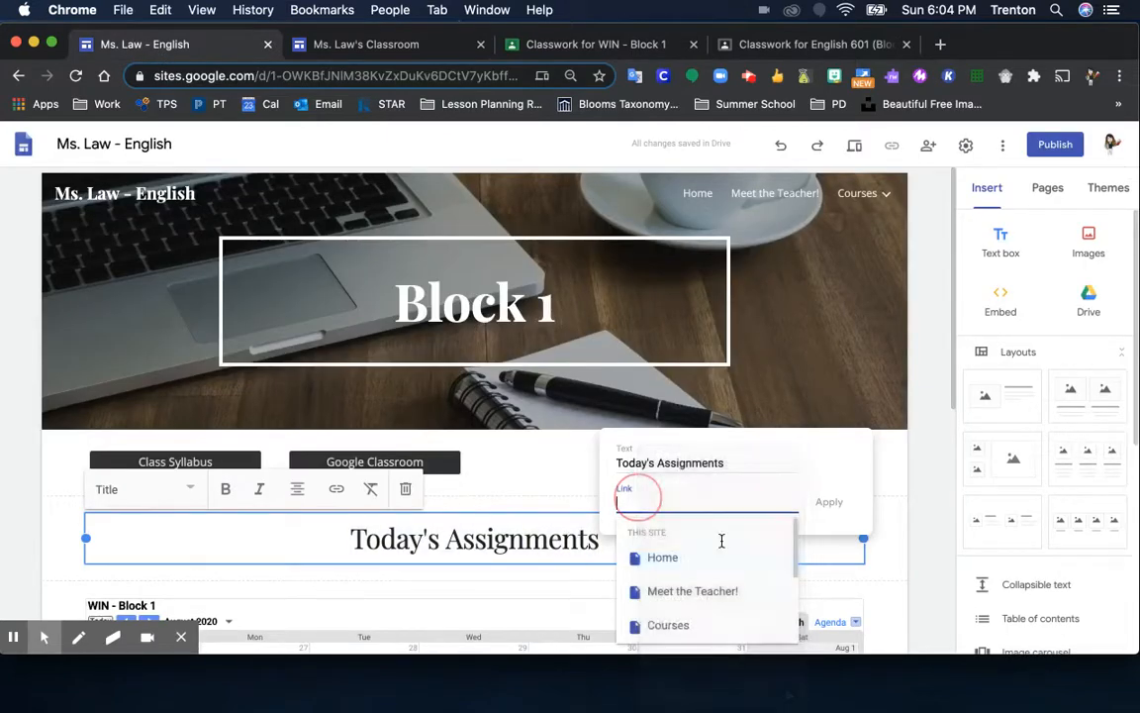
left_click(828, 503)
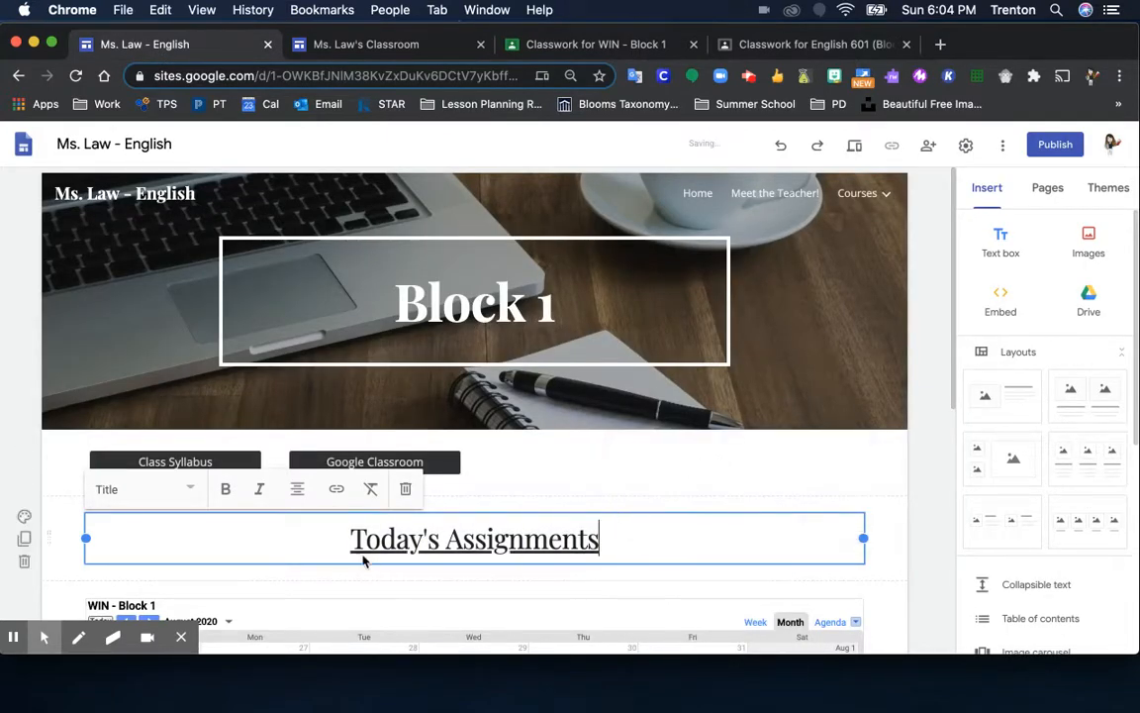
left_click(540, 493)
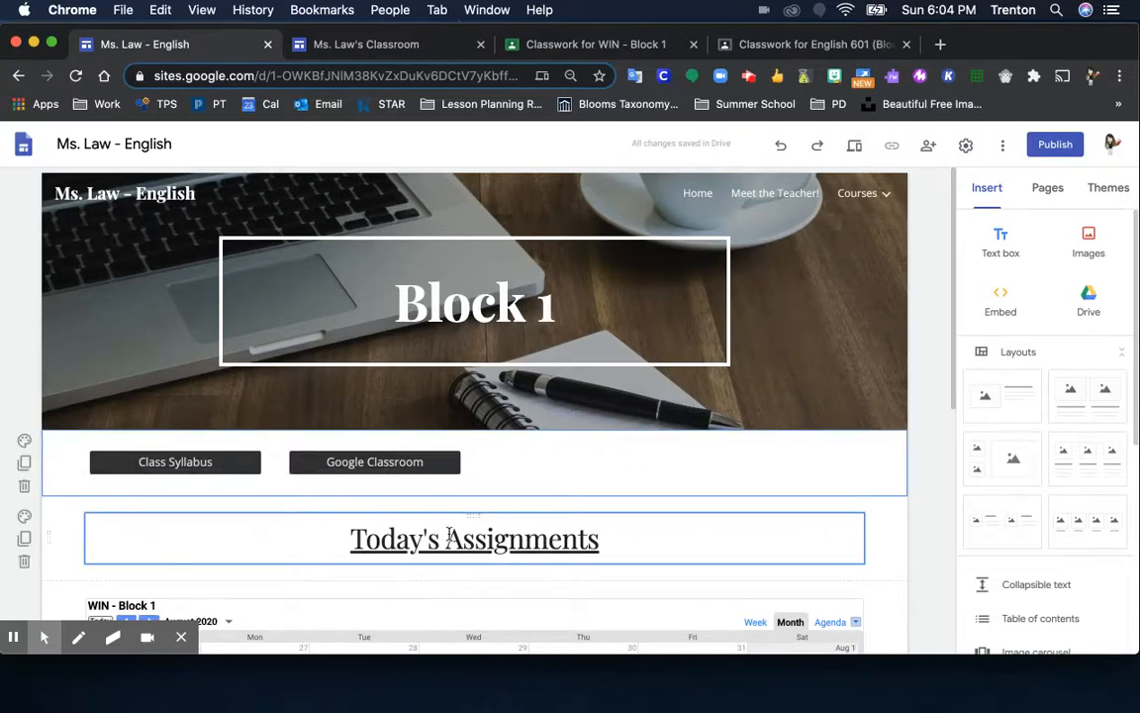
Step: View the "Today!" topic's own page in Google Classroom, return to the site editor and look over the Block 1 page
left_click(554, 46)
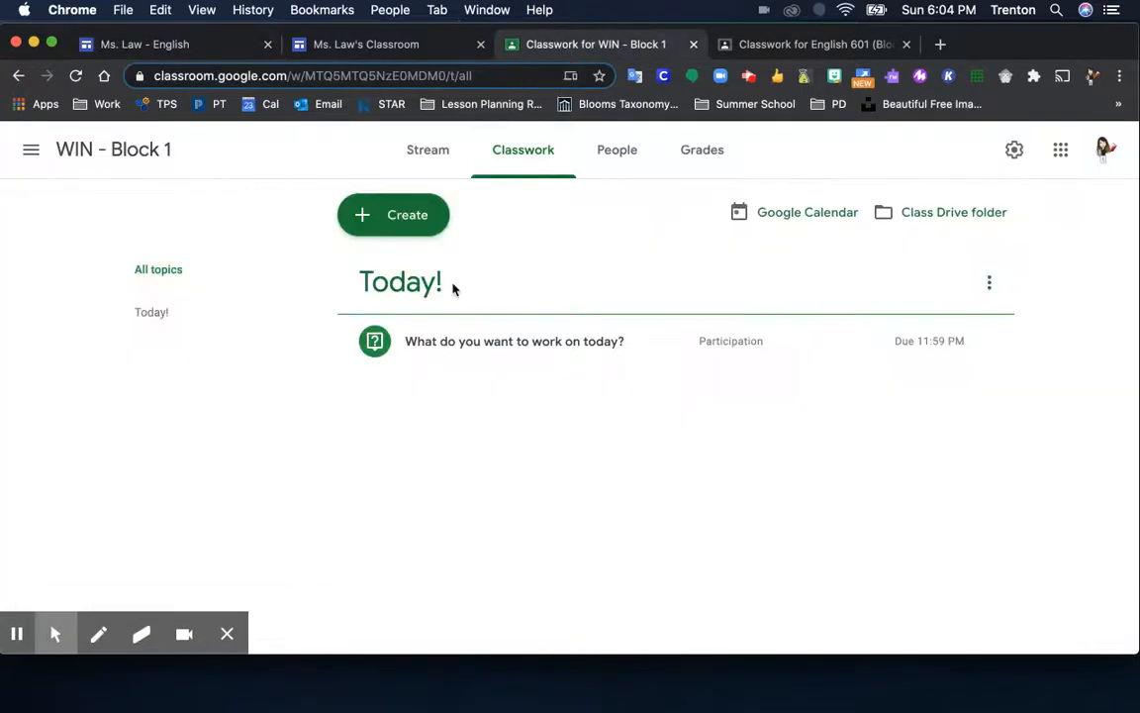
left_click(418, 284)
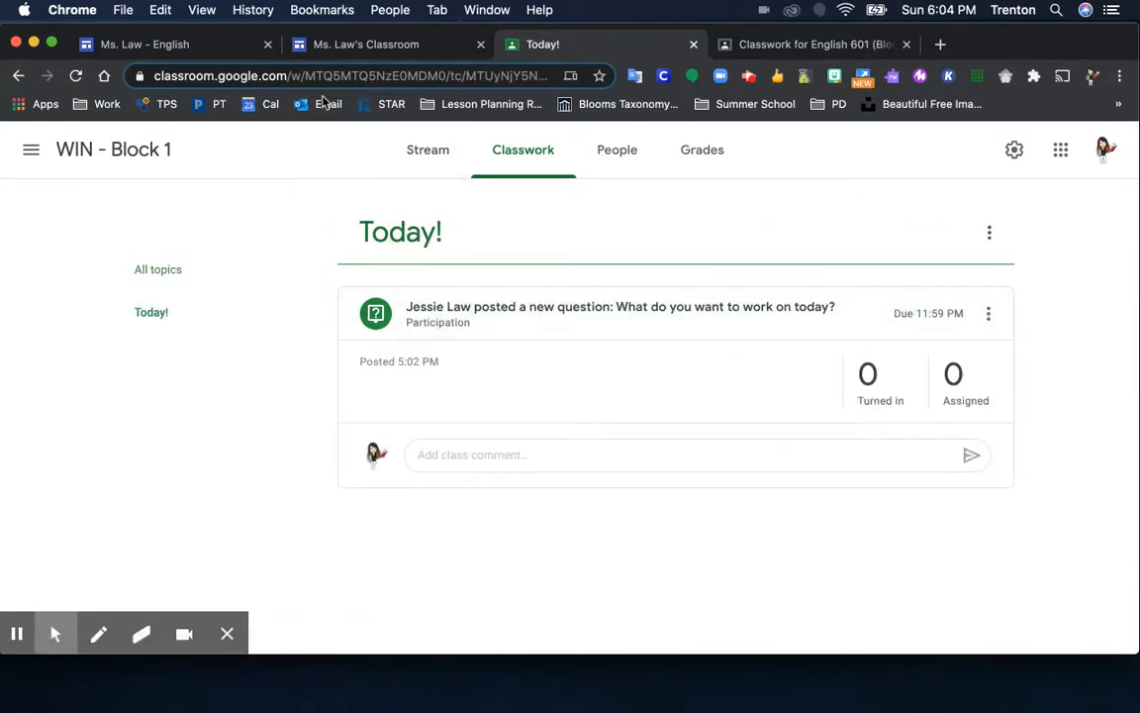
left_click(154, 48)
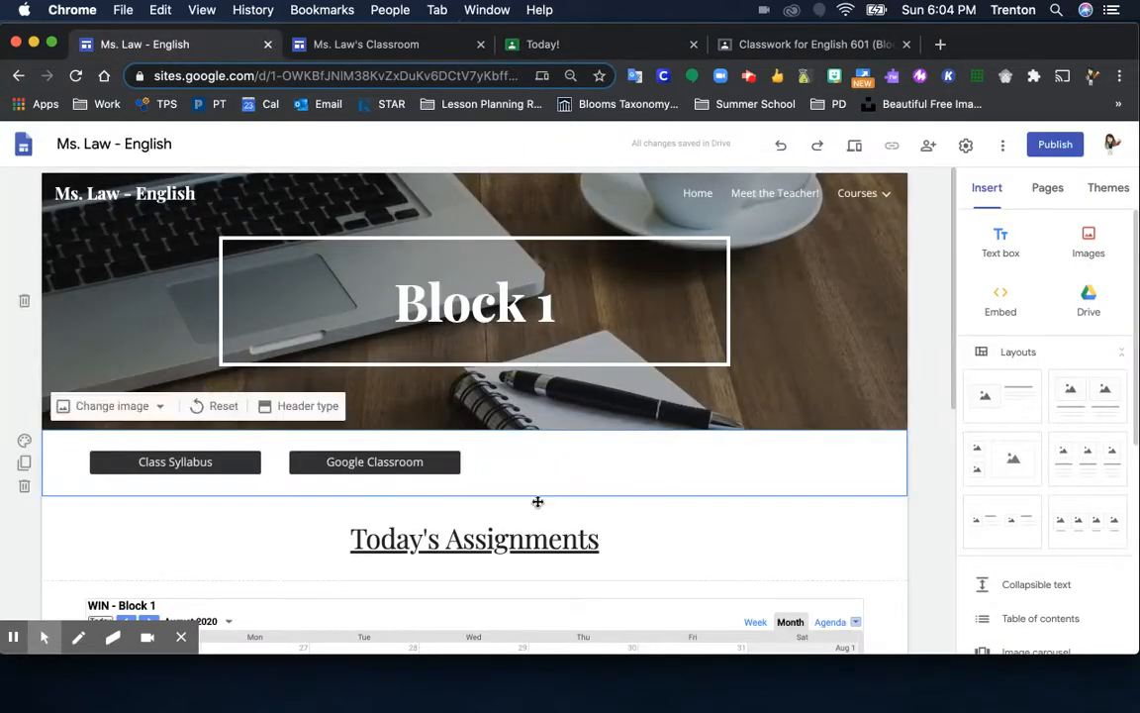
scroll(492, 609, "down", 3)
scroll(492, 606, "up", 3)
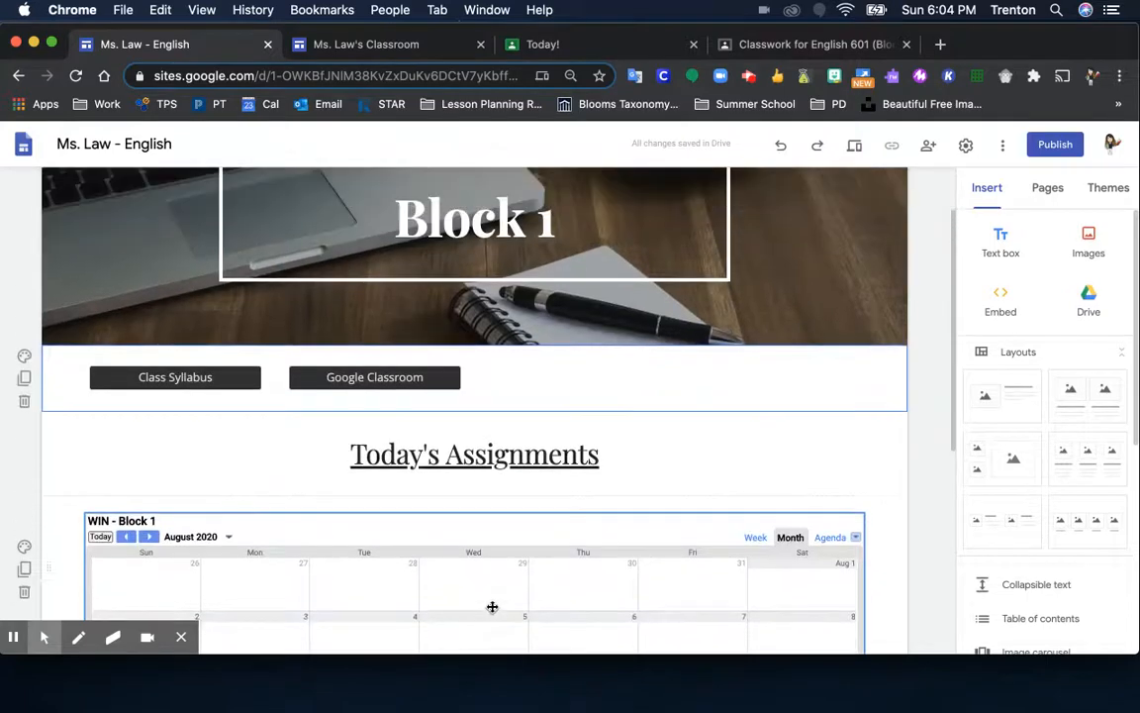
Step: Open the Block 2 page and search for a YouTube video to insert with "Theme vs main idea"
mouse_move(868, 200)
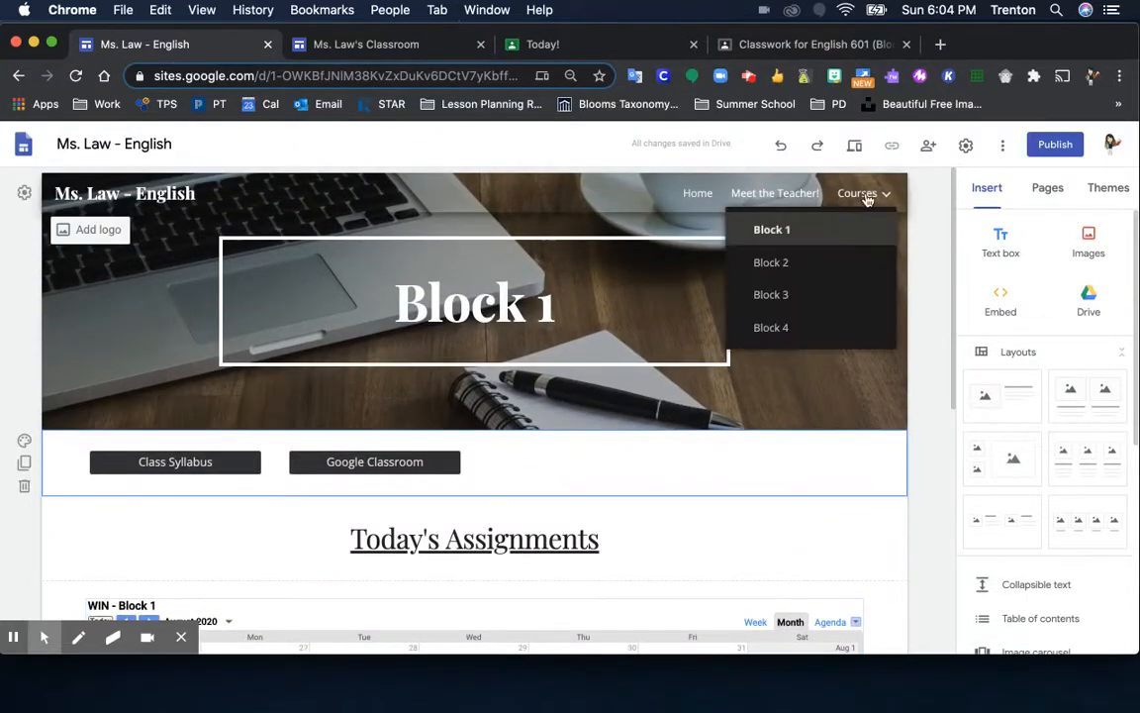
left_click(815, 261)
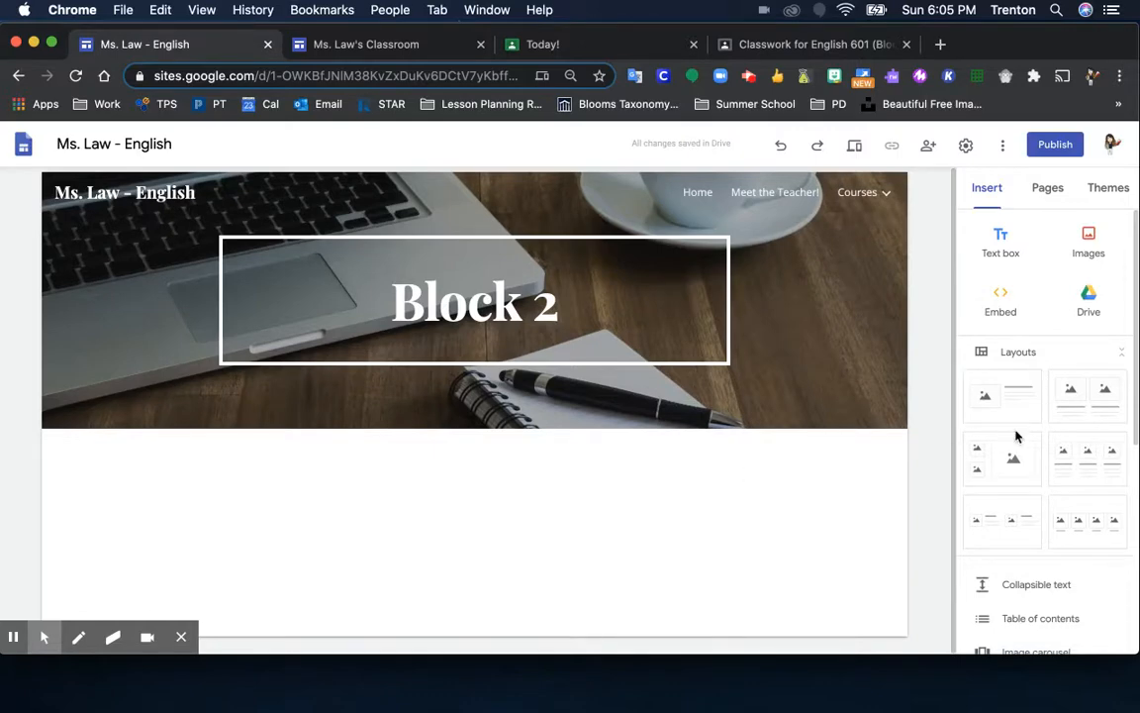
scroll(1024, 487, "down", 1)
scroll(1028, 486, "down", 5)
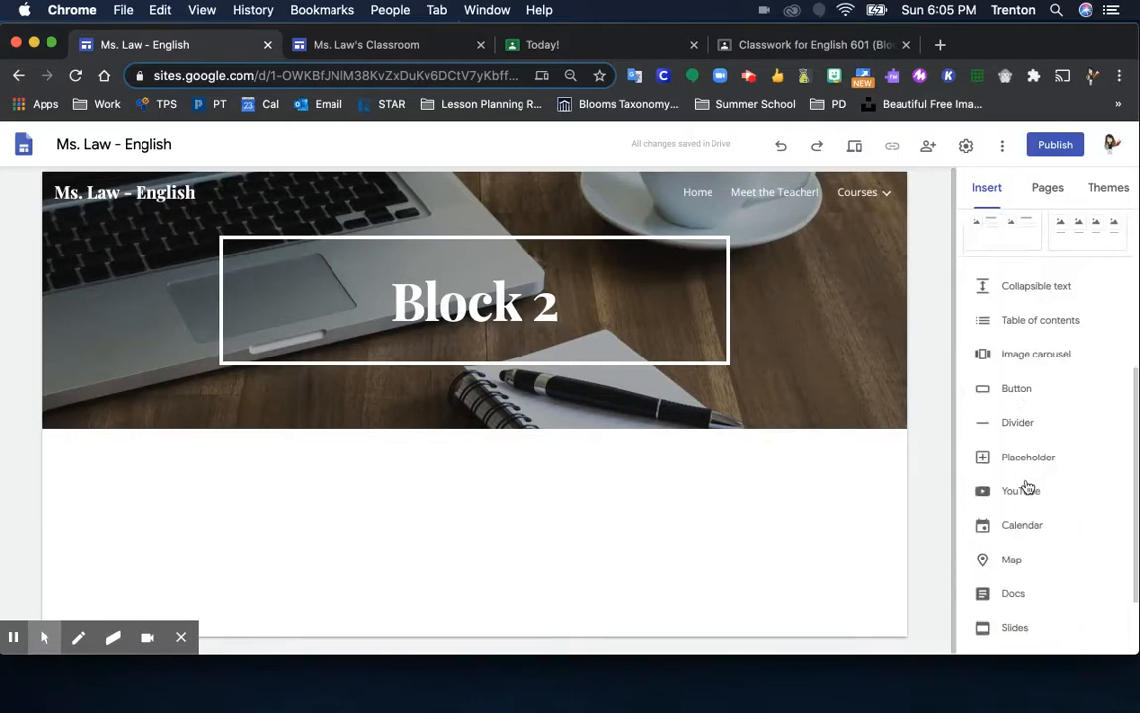
left_click(1025, 490)
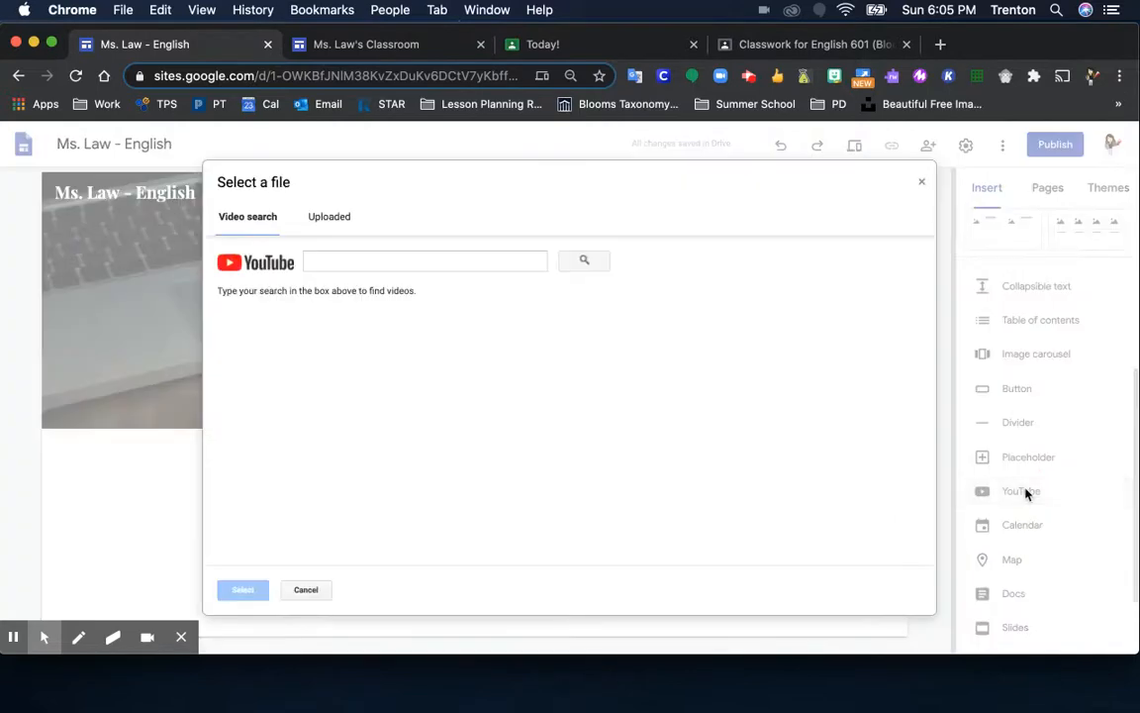
left_click(366, 265)
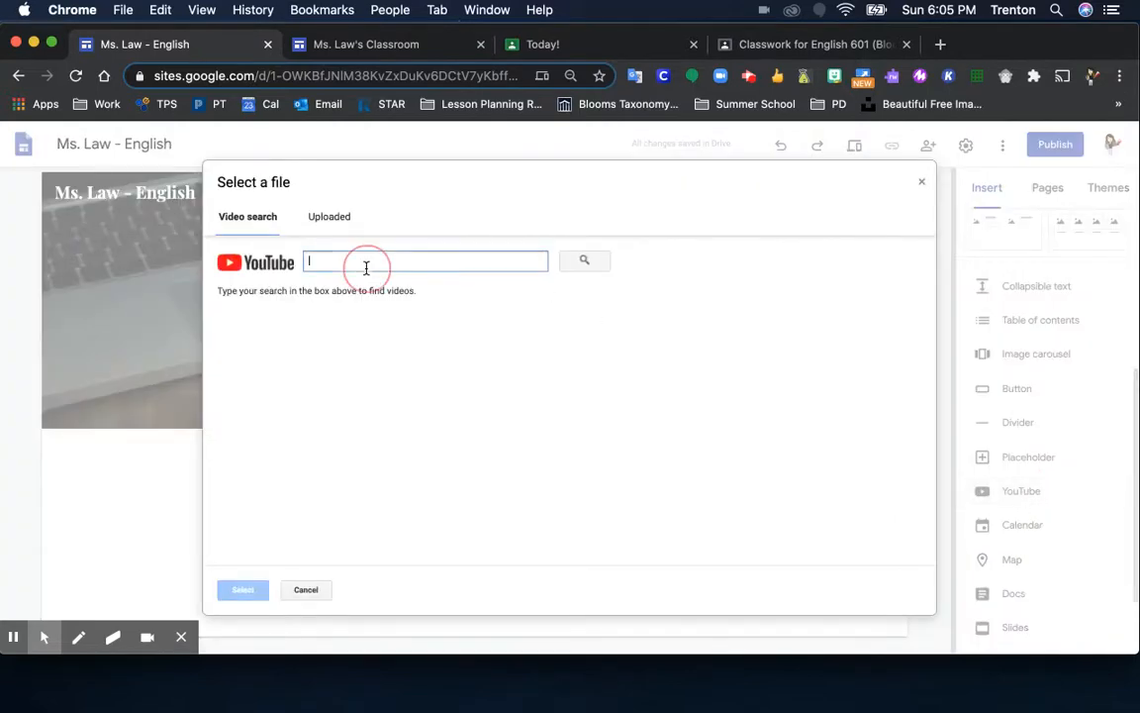
type("Theme vs main idea")
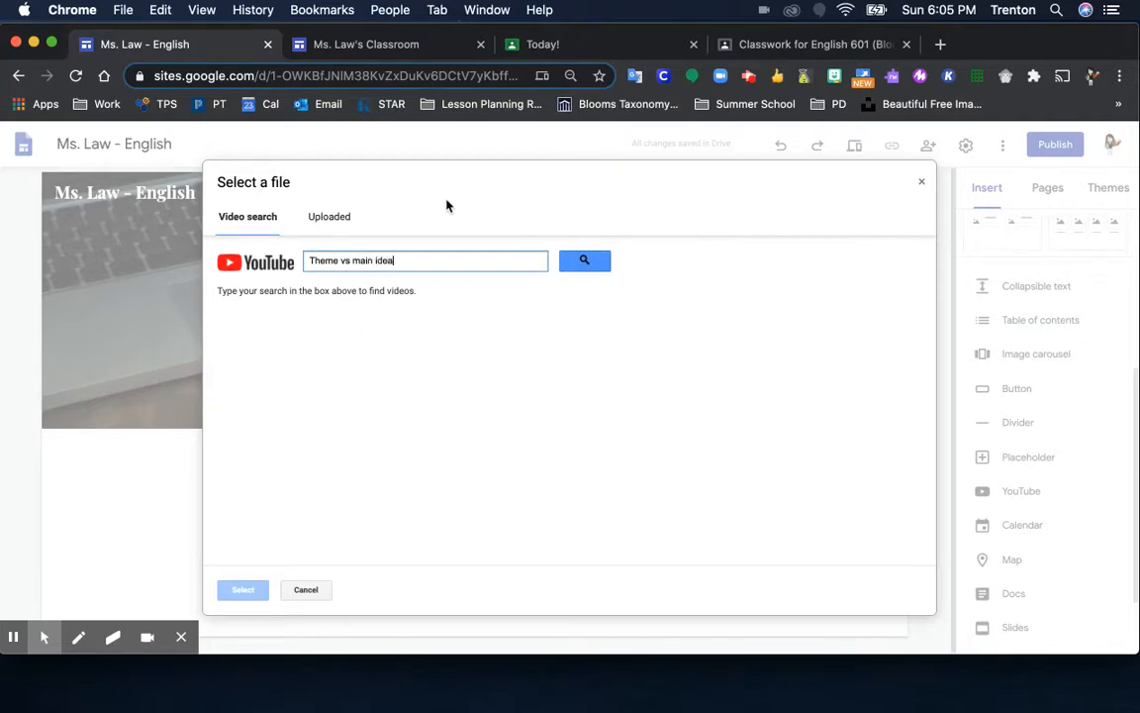
key("Return")
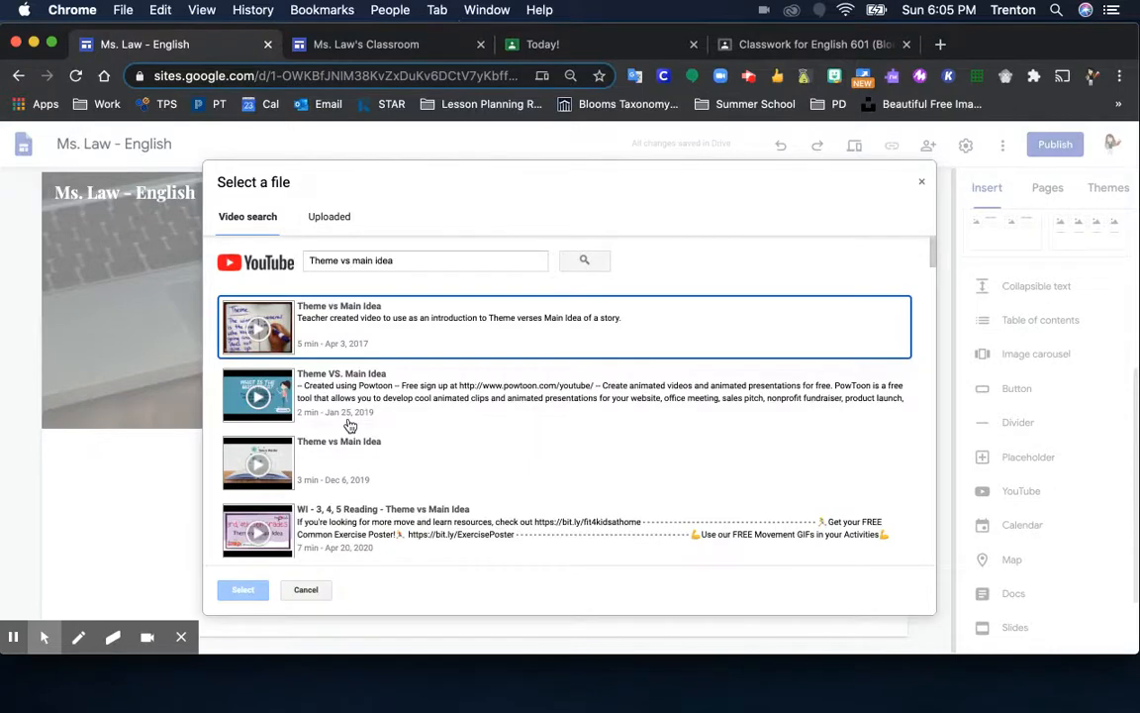
Step: Insert the 3-minute "Theme vs Main Idea" video dated Dec 6, 2019 and center it below the Block 2 header
left_click(364, 457)
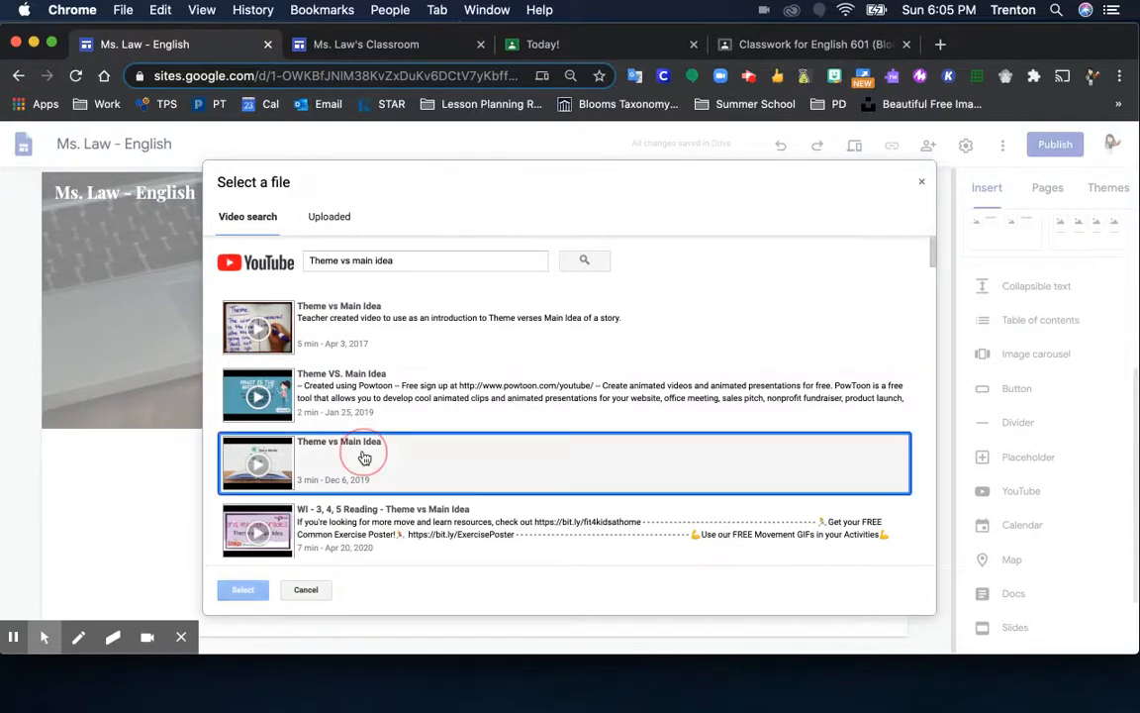
left_click(364, 457)
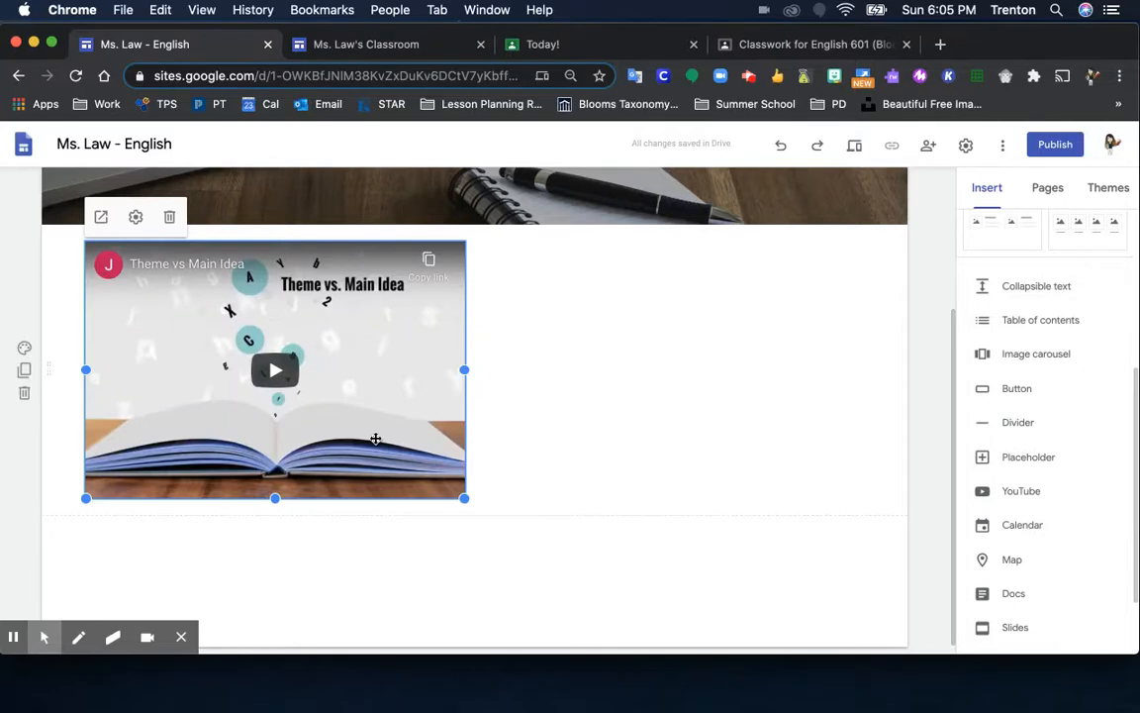
left_click_drag(375, 438, 486, 376)
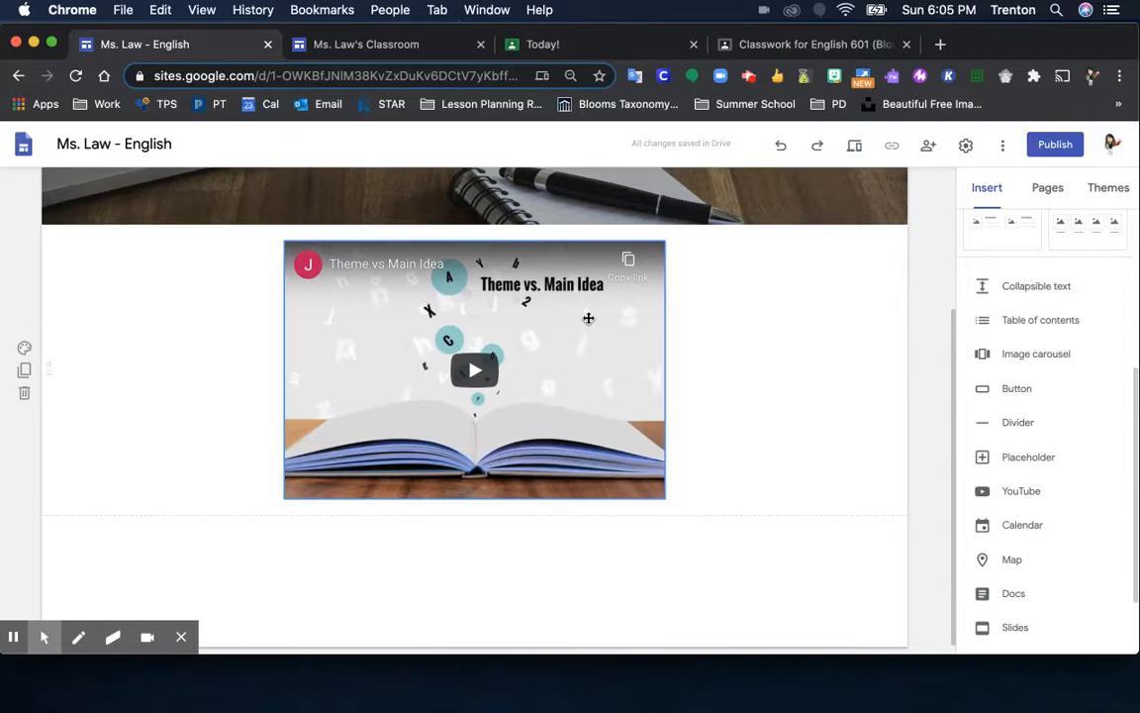
left_click(718, 319)
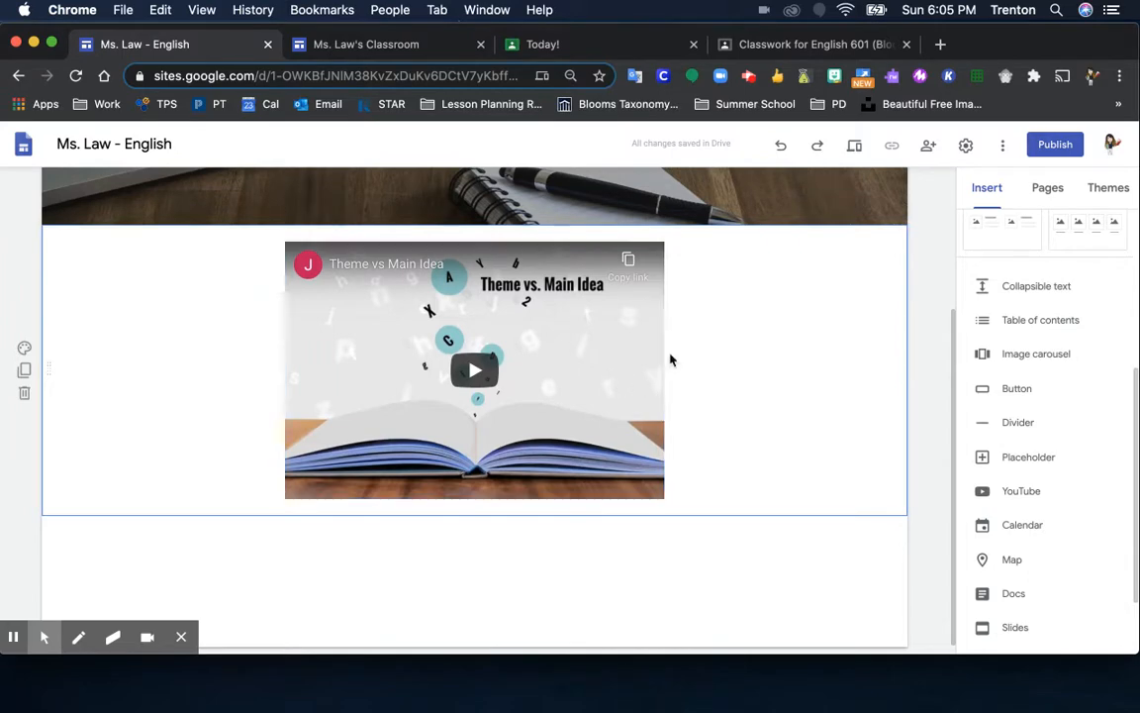
left_click(636, 541)
Step: Insert the Google Form "The Bear Attacks That Changed America" below the video and center it on the page
scroll(673, 538, "down", 1)
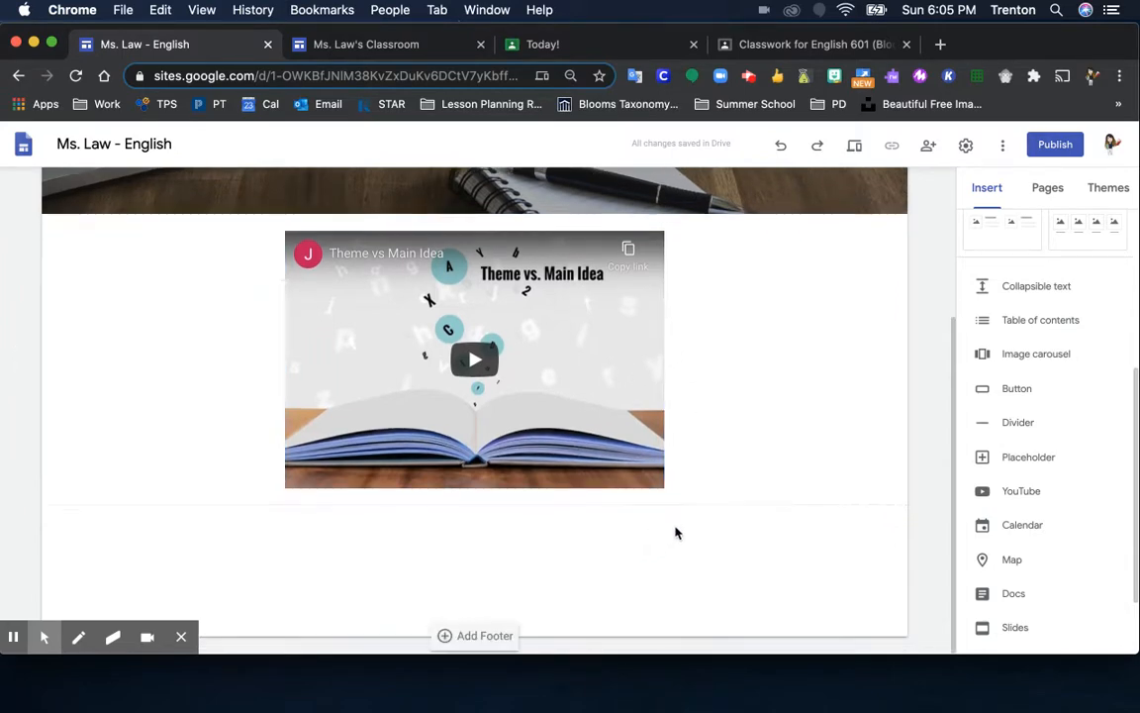
scroll(1002, 538, "down", 2)
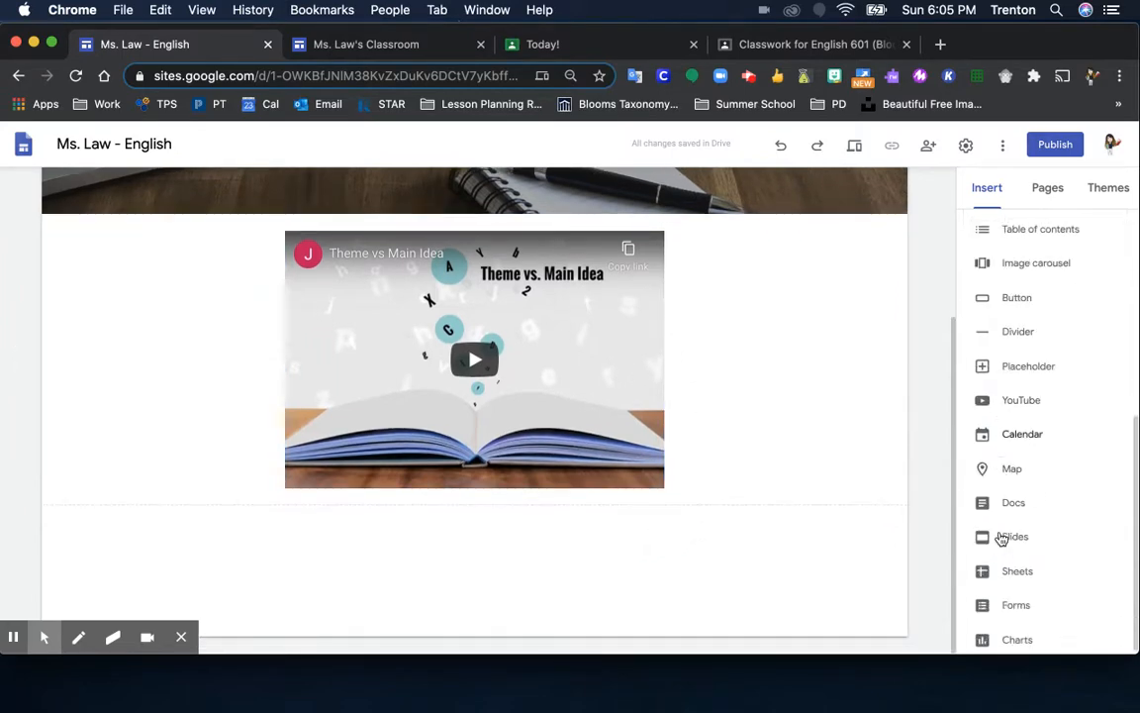
left_click(1013, 605)
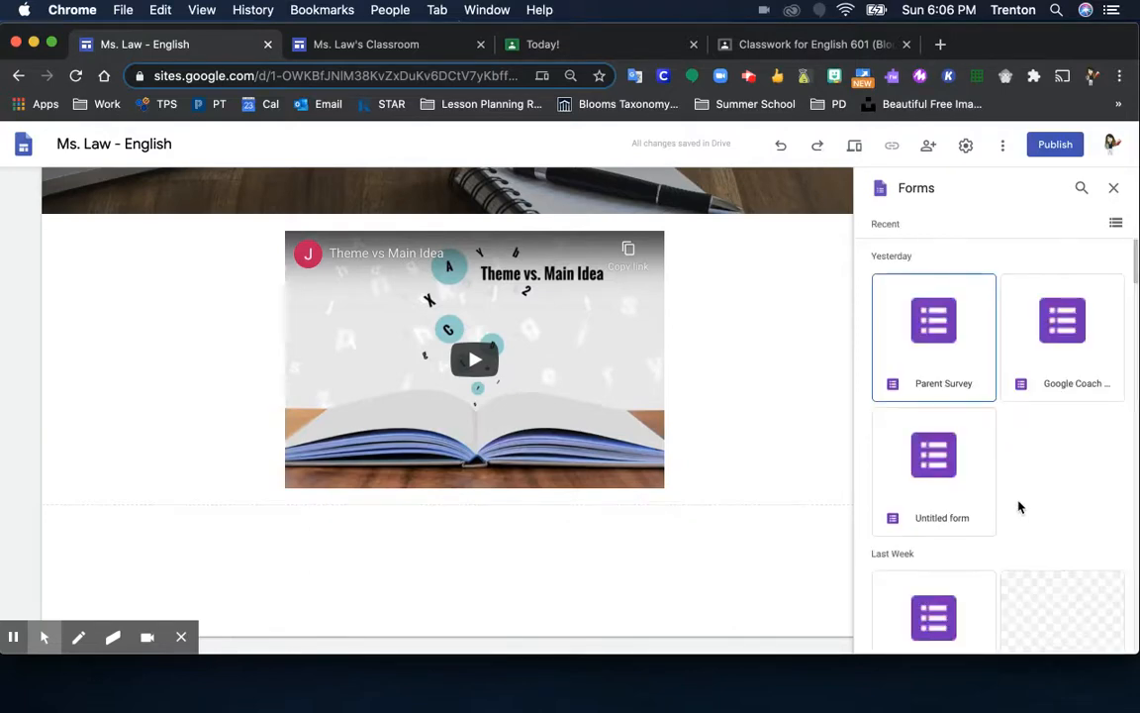
scroll(1015, 492, "down", 5)
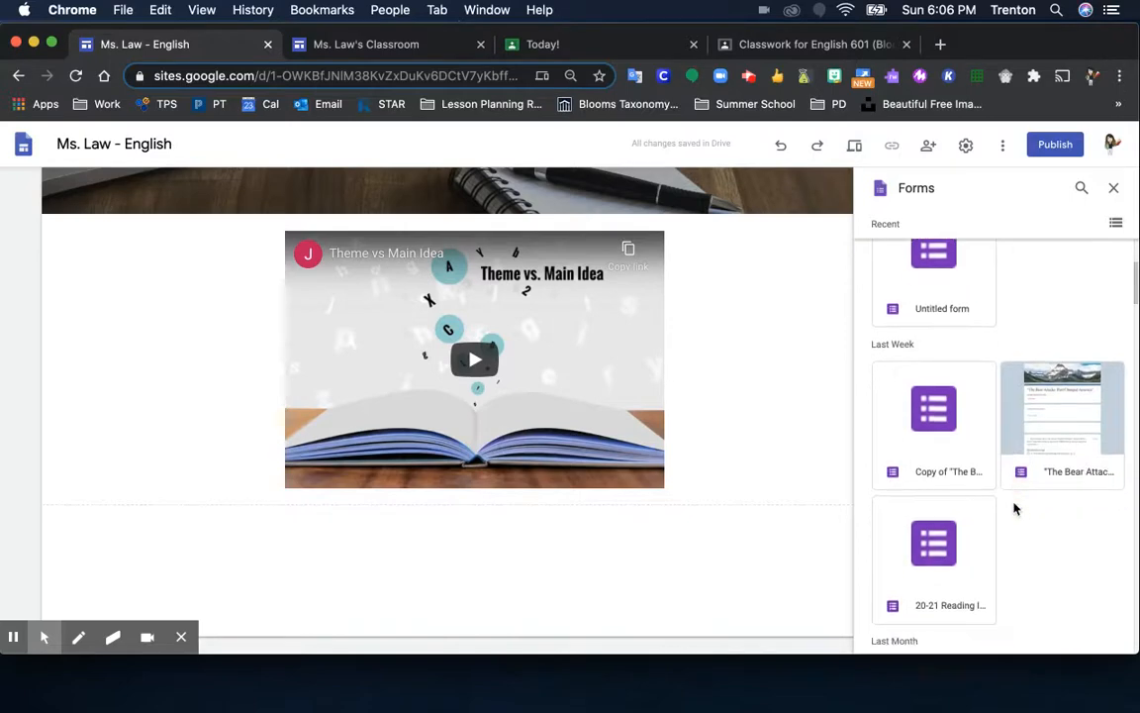
left_click(1076, 404)
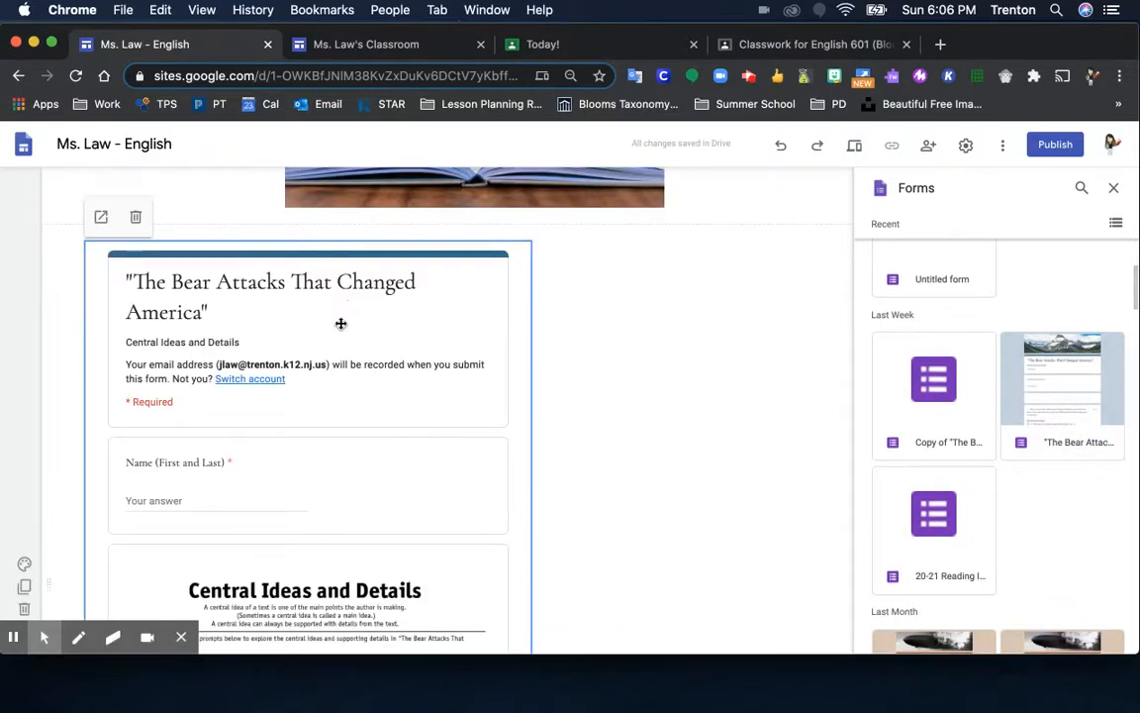
left_click(343, 257)
left_click_drag(356, 263, 467, 259)
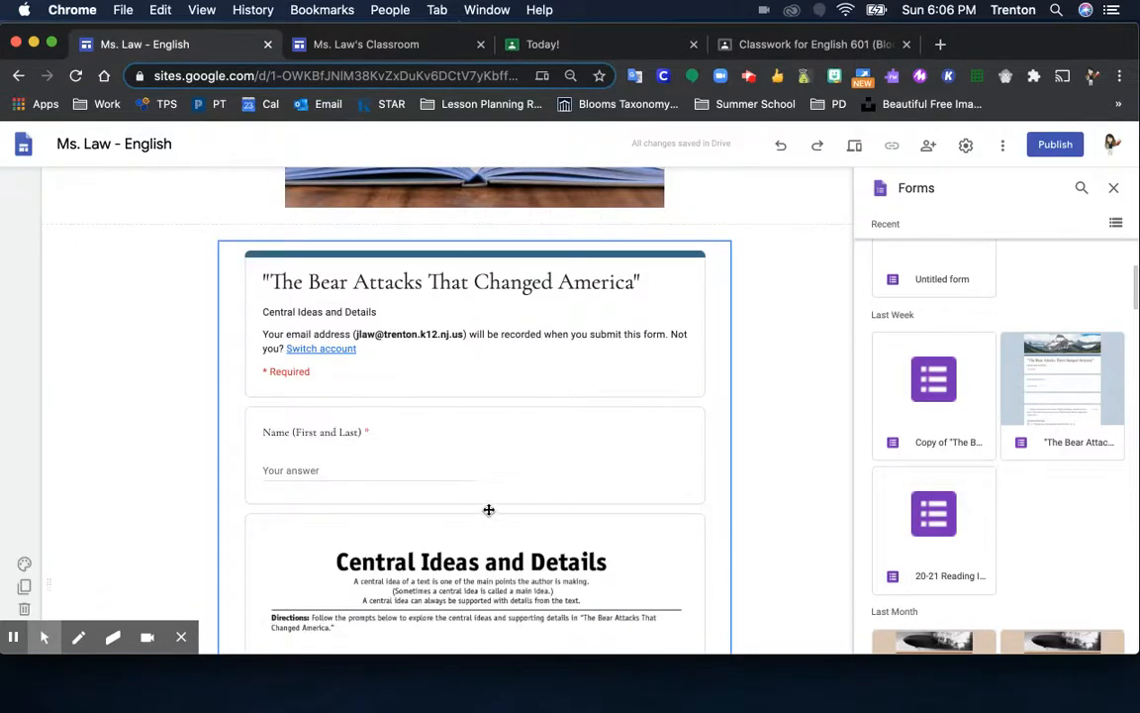
Step: Review the Block 2 page from the header through the video to the form's end, and return to the Block 1 page
scroll(488, 509, "down", 15)
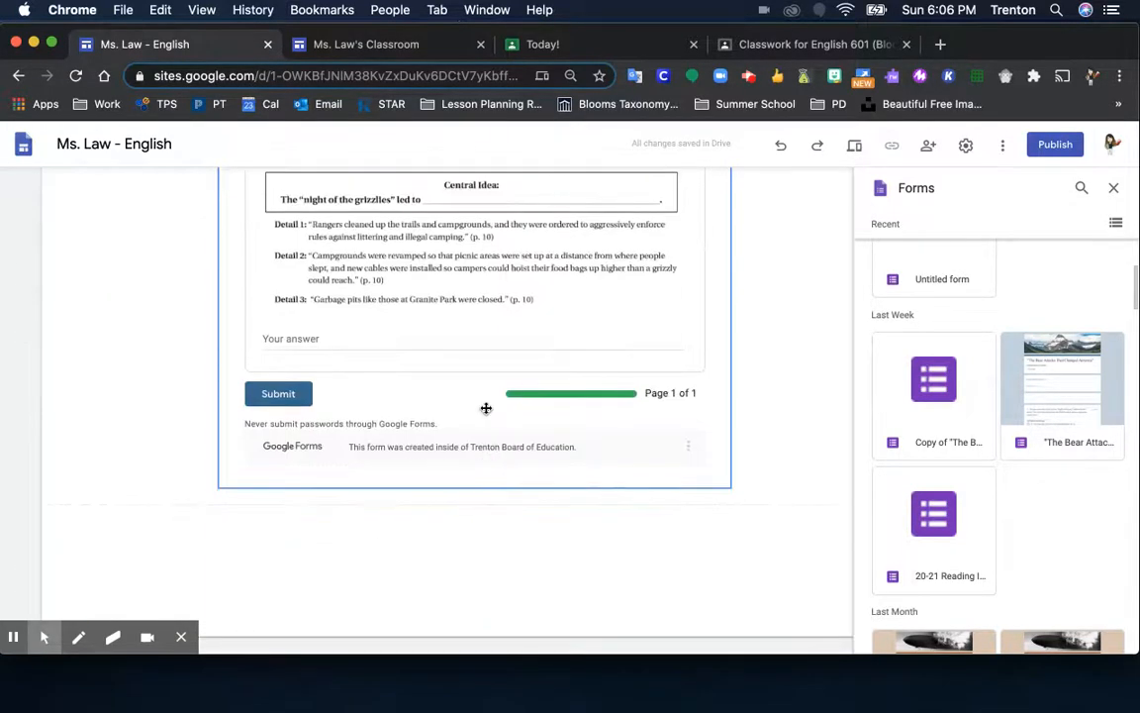
scroll(486, 408, "up", 15)
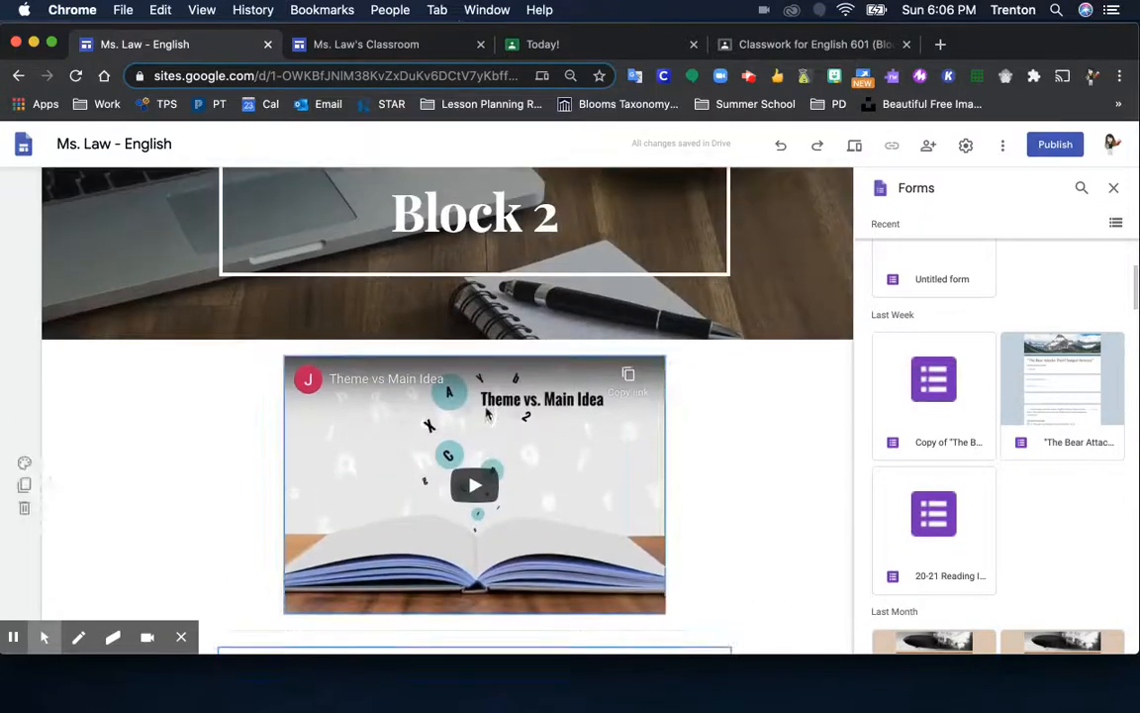
scroll(486, 413, "up", 3)
scroll(486, 413, "down", 8)
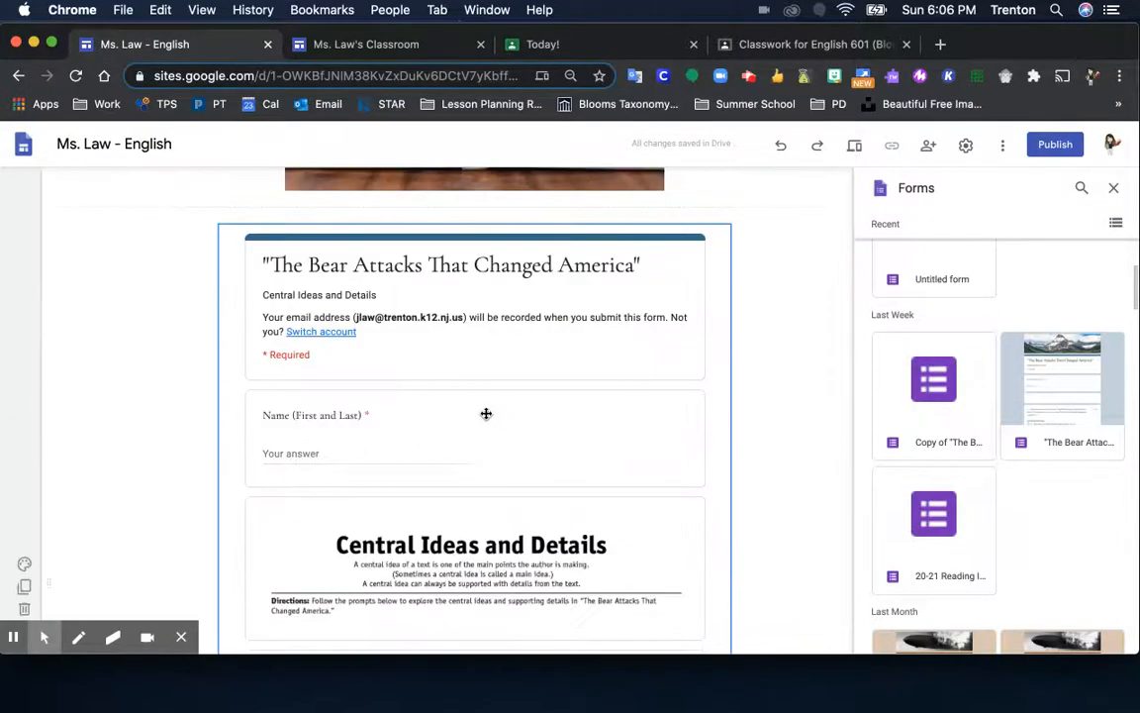
scroll(487, 414, "down", 3)
scroll(486, 414, "up", 8)
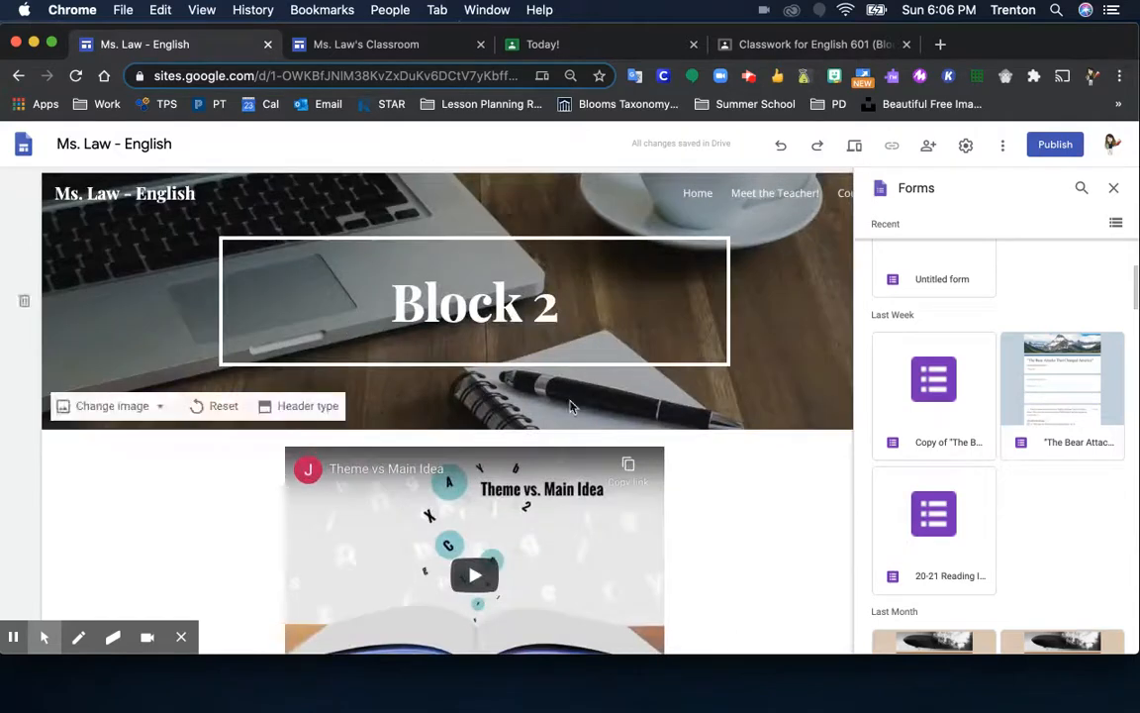
scroll(675, 590, "down", 5)
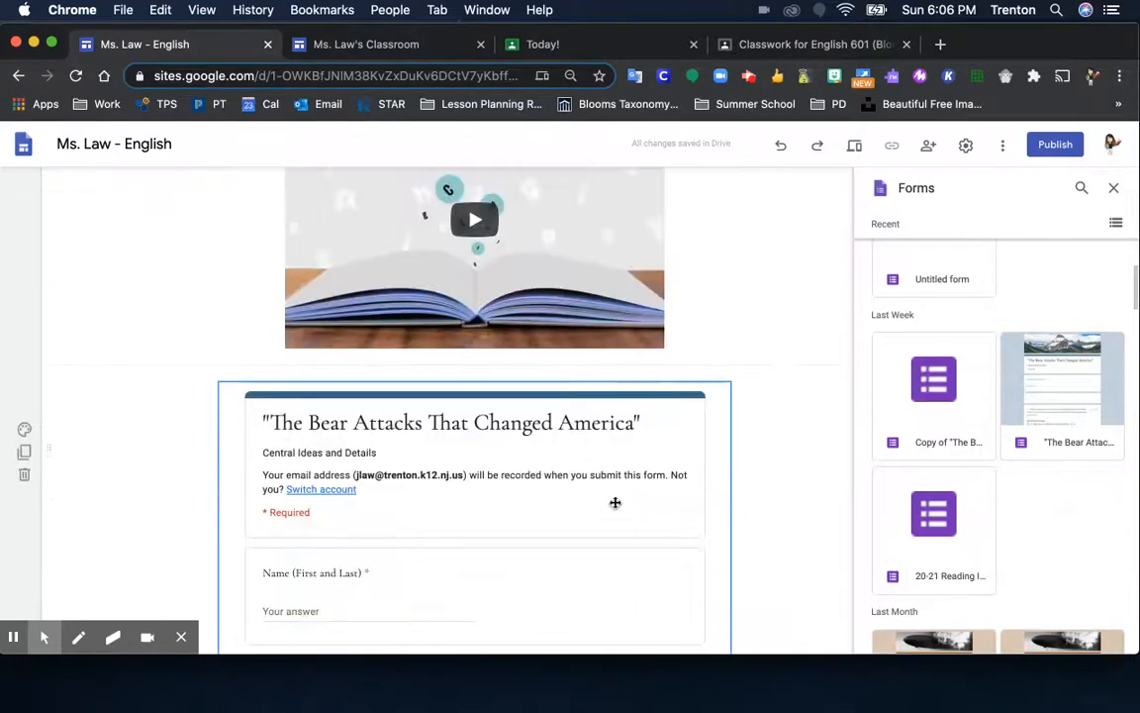
scroll(623, 511, "up", 1)
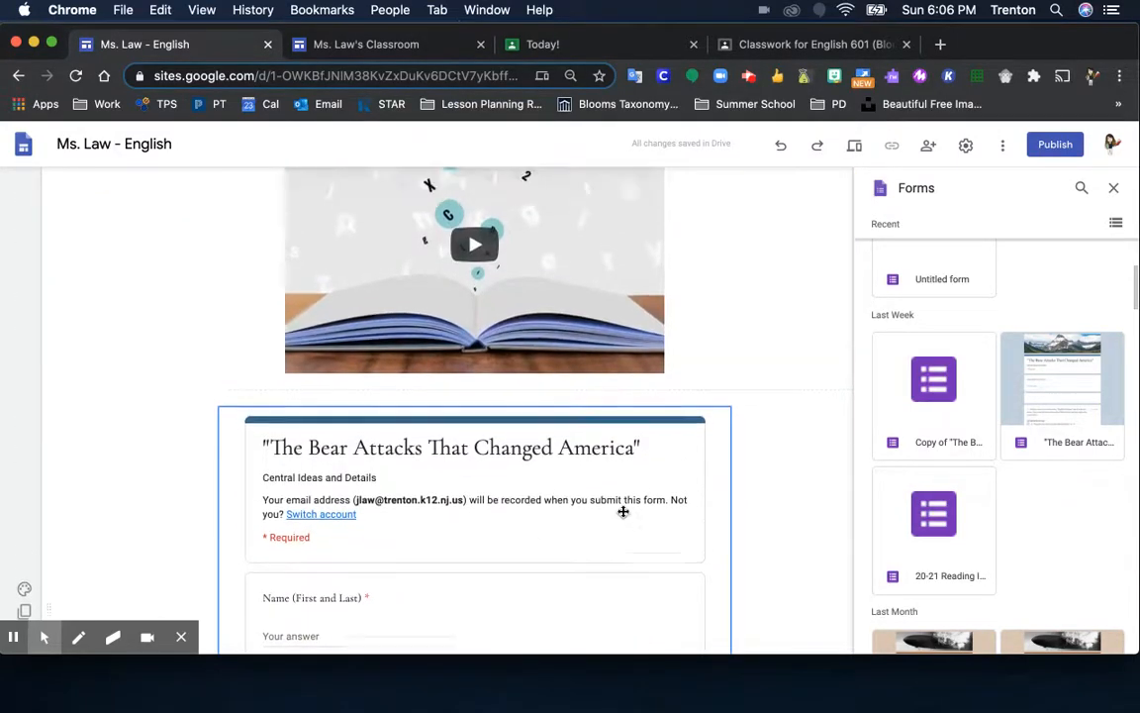
scroll(623, 511, "up", 5)
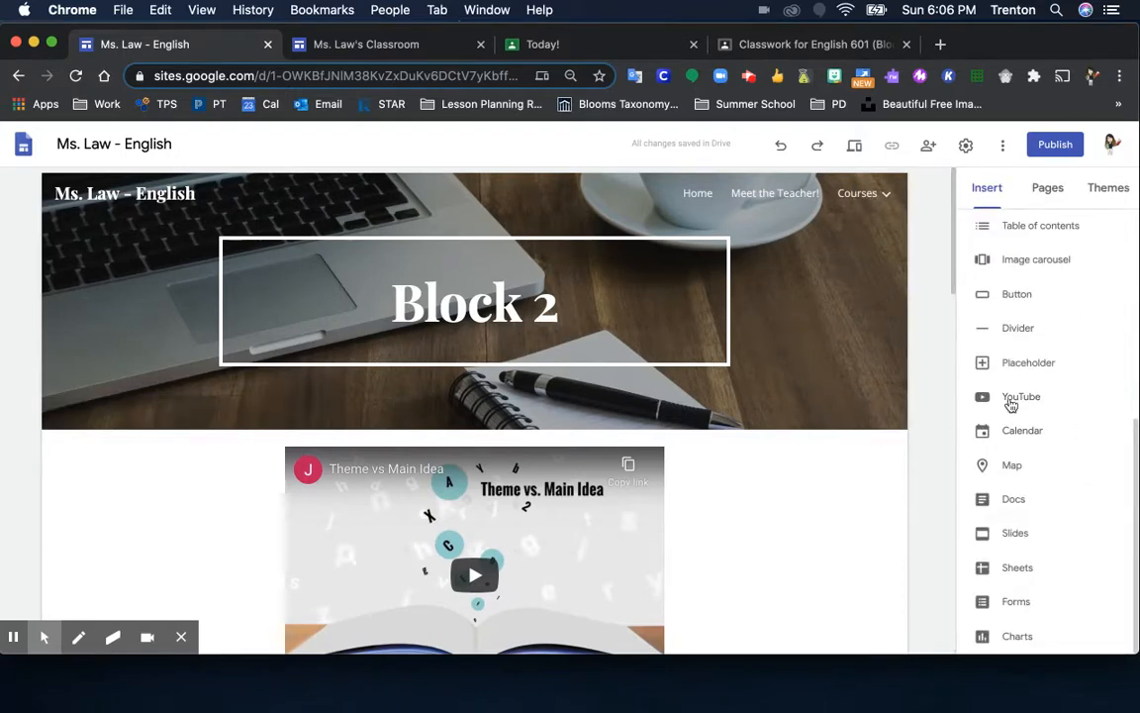
left_click(810, 228)
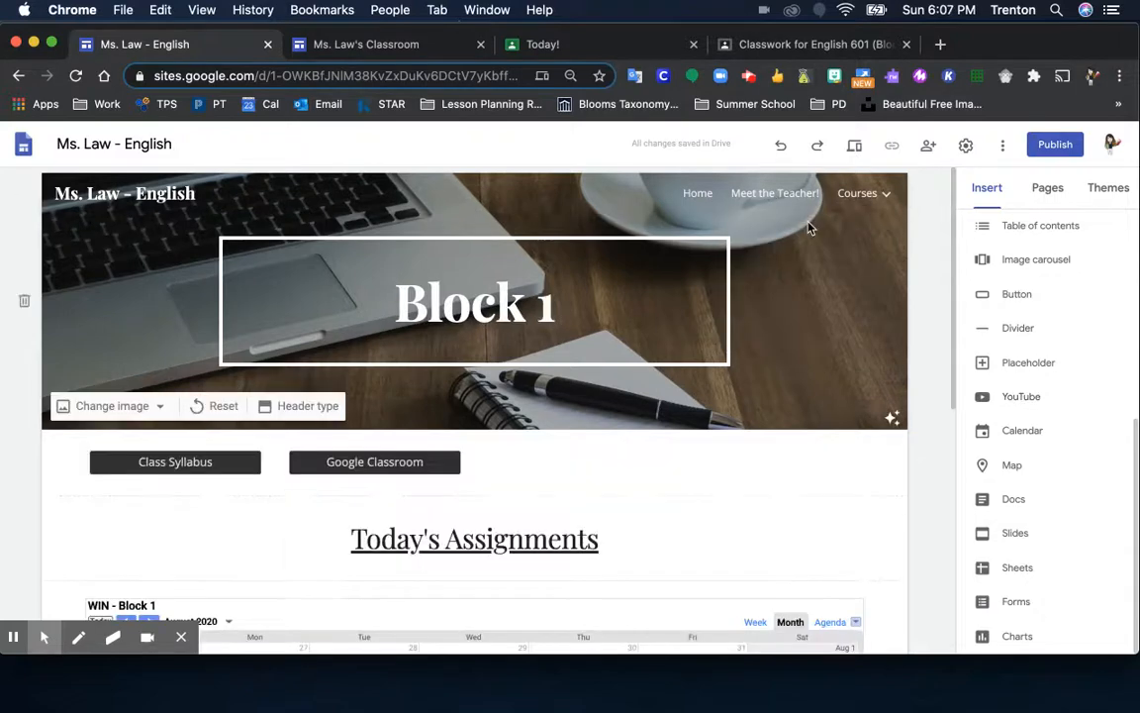